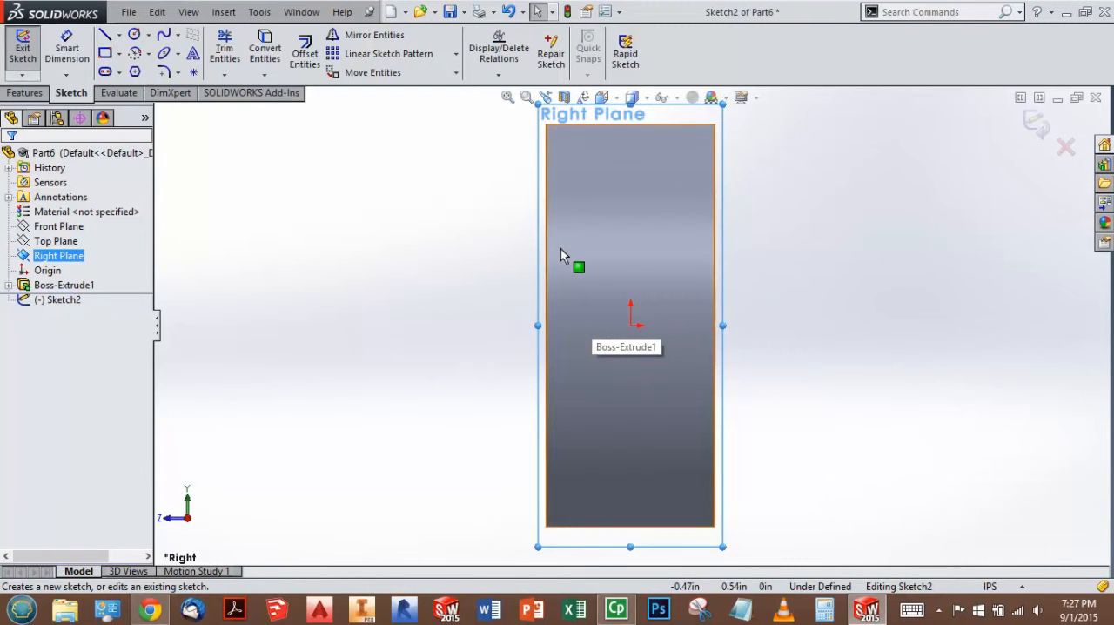
Step: Apply a planar Section View of the ring along the Right Plane and orient the model to the Right view
middle_click_drag(567, 373, 609, 372)
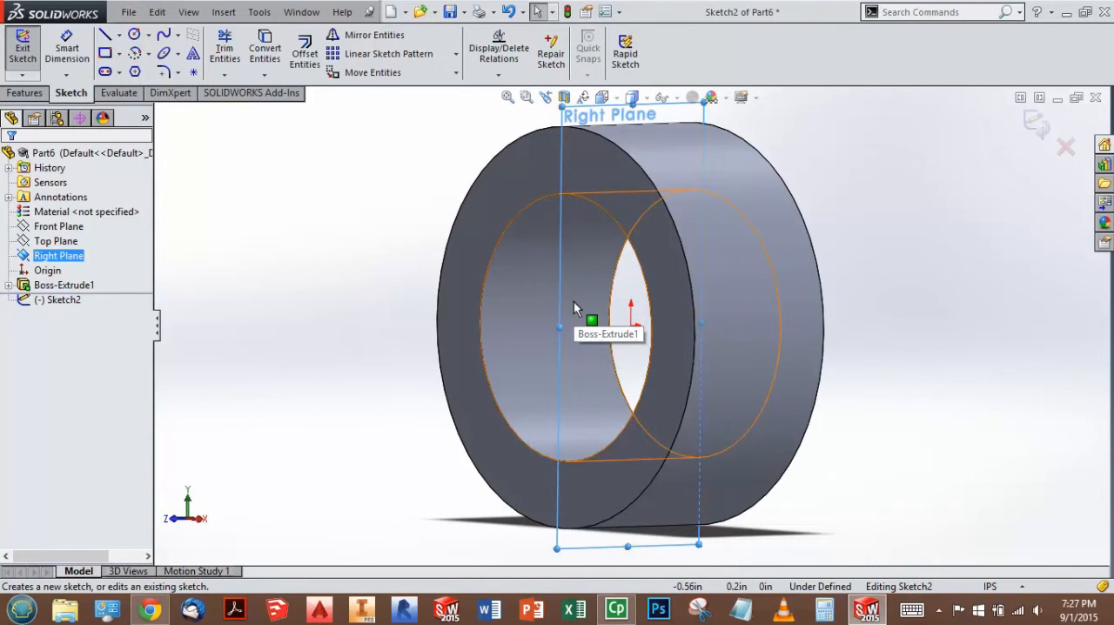
scroll(844, 304, "up", 2)
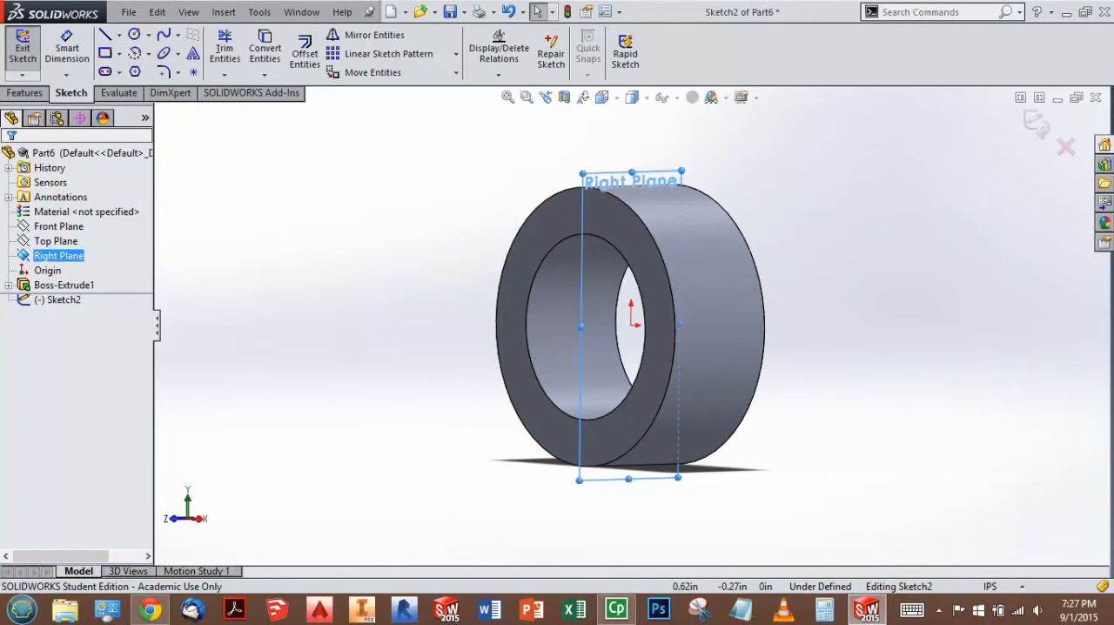
left_click(564, 97)
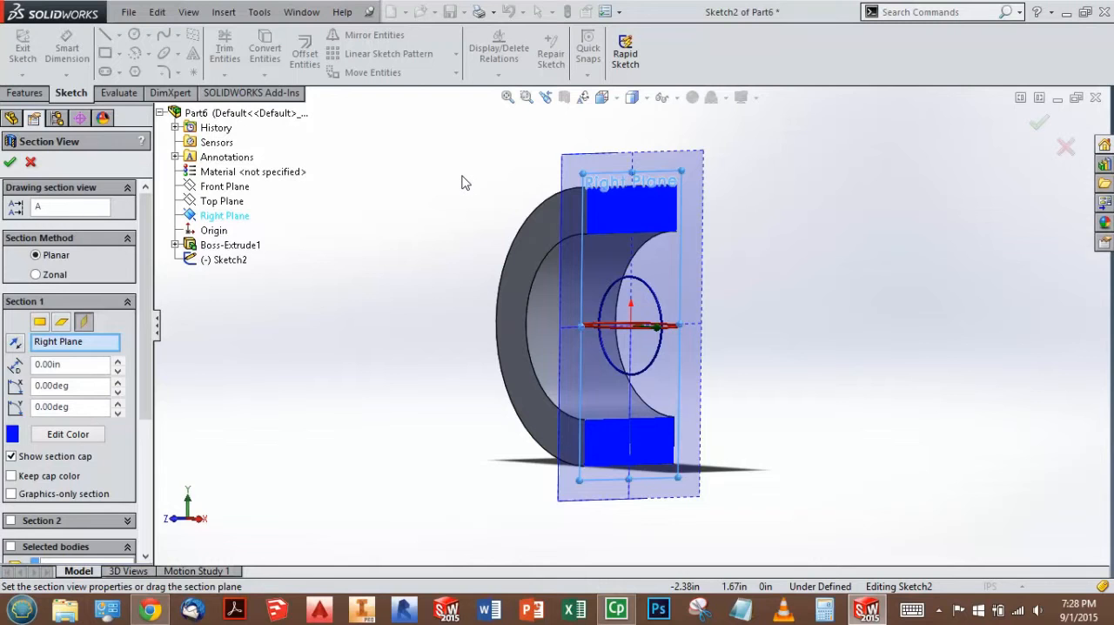
key("Escape")
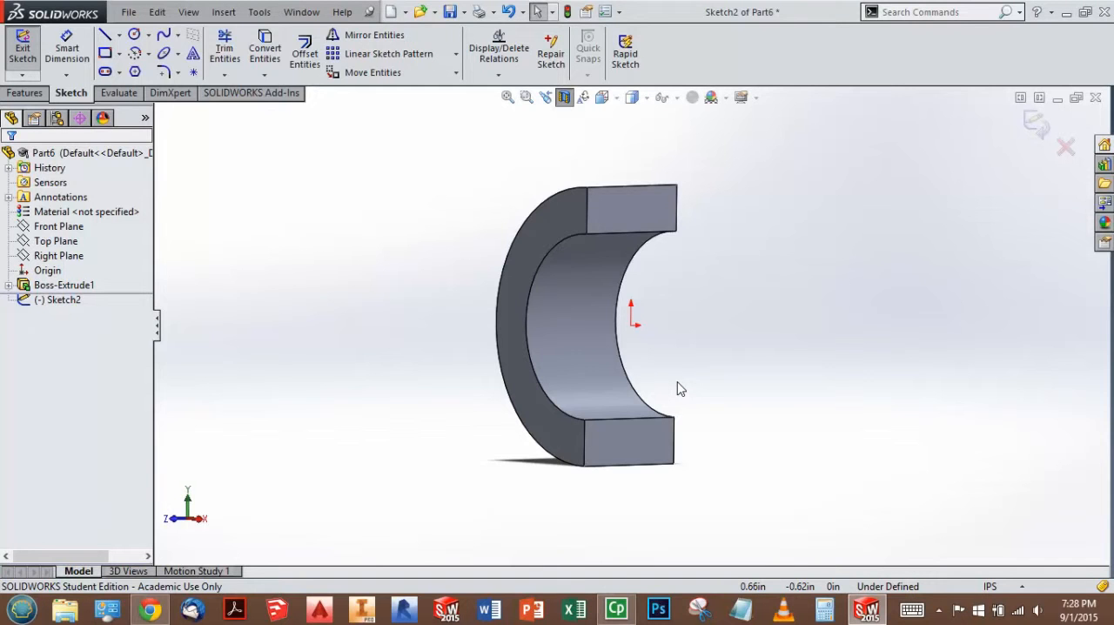
key("ctrl+4")
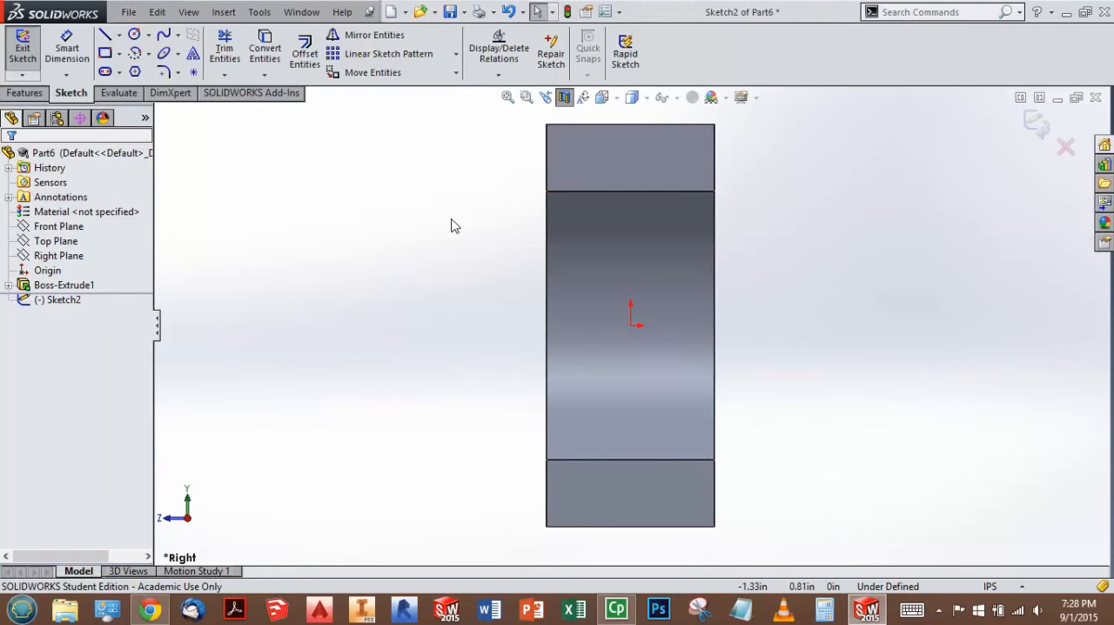
Step: Sketch a corner rectangle about 0.37 in wide inward from the ring's front edge, spanning the height of the origin
left_click(105, 54)
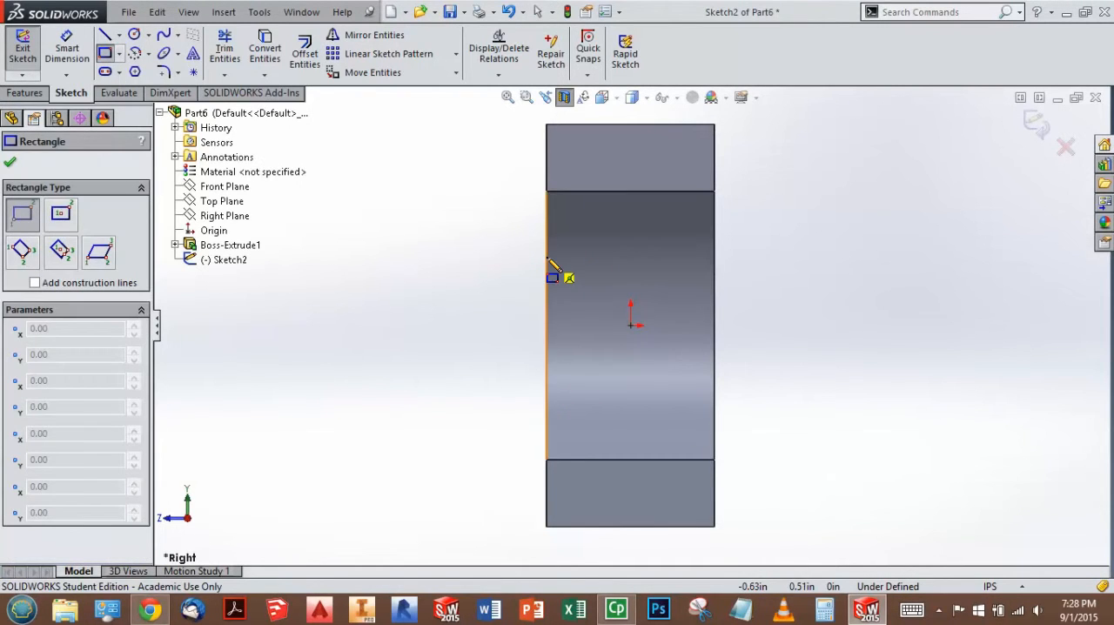
mouse_move(546, 259)
left_mouse_down()
mouse_move(584, 346)
mouse_move(584, 389)
mouse_move(596, 388)
left_mouse_up()
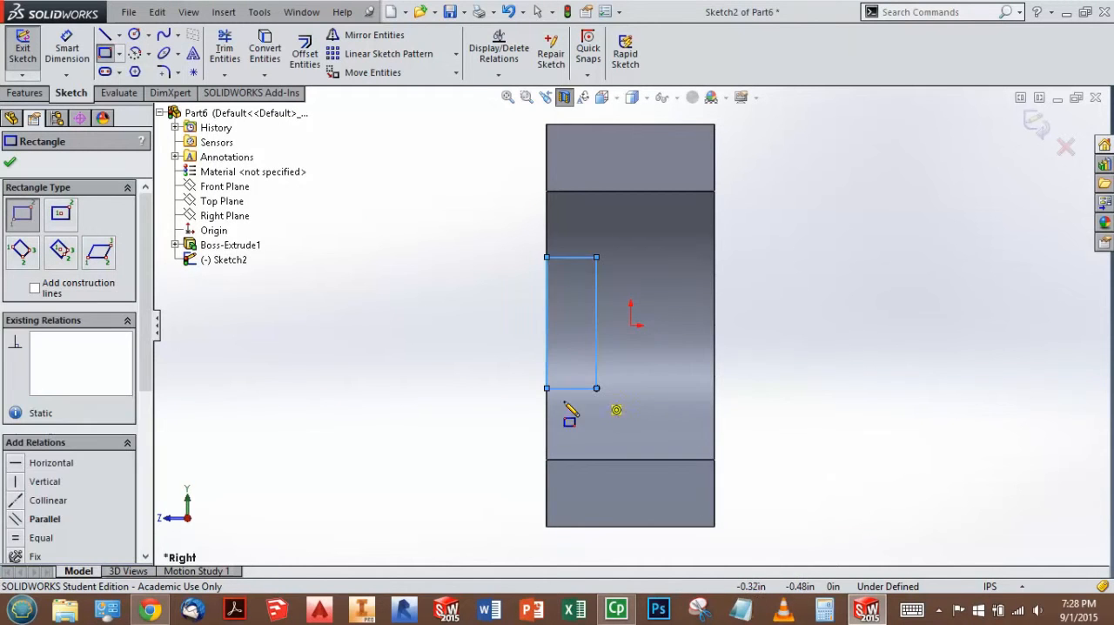
key("Escape")
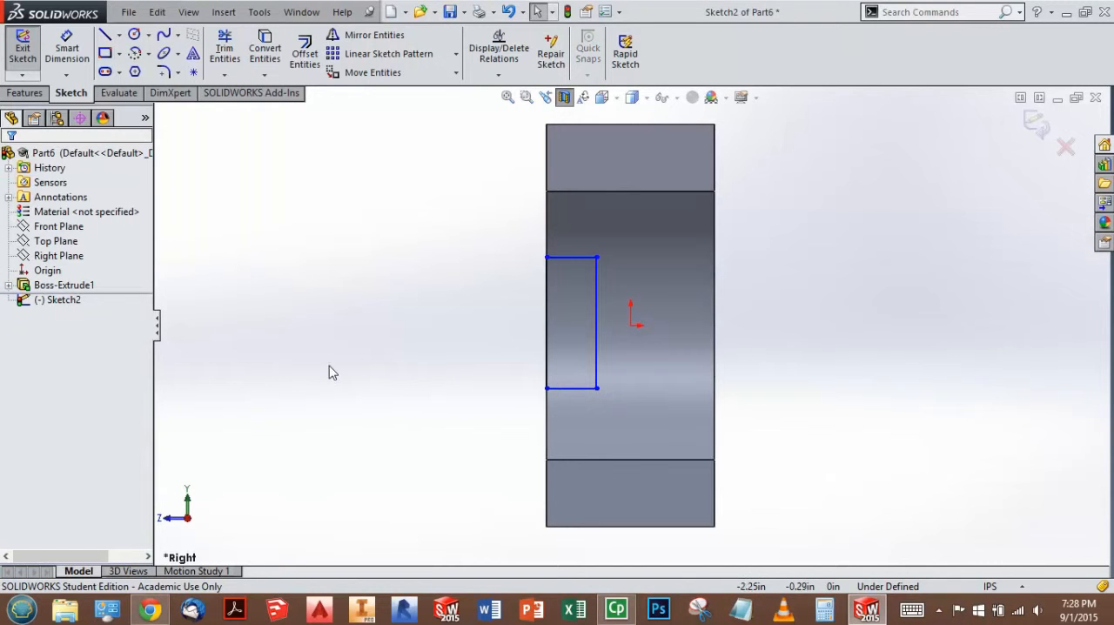
Step: Draw a horizontal centerline through the origin, extending beyond both ends of the ring
left_click(119, 35)
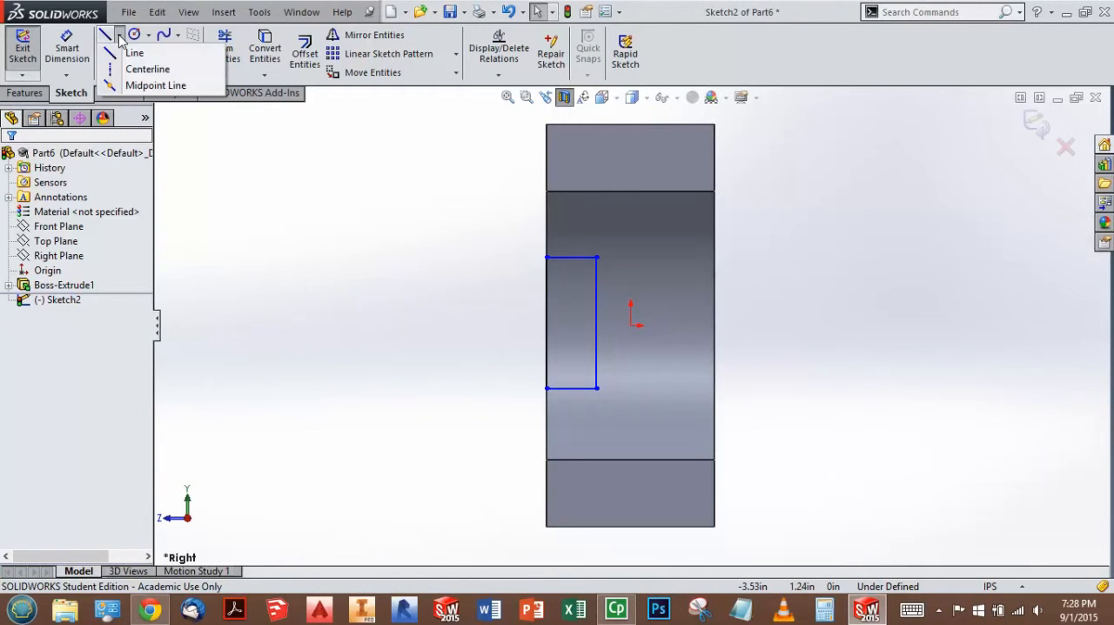
left_click(145, 69)
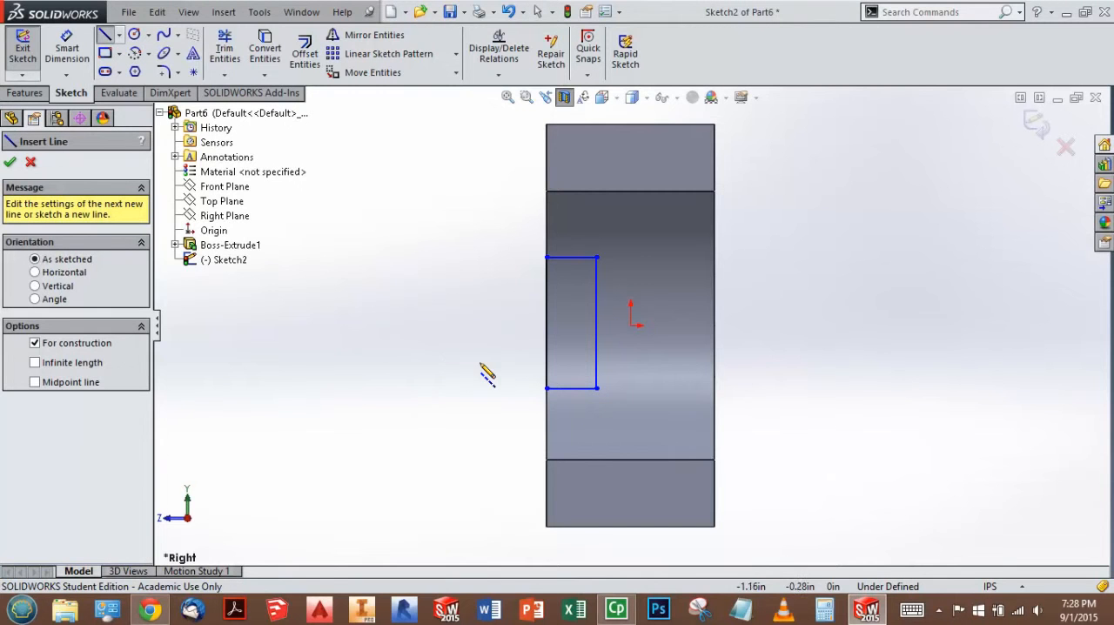
left_click(631, 327)
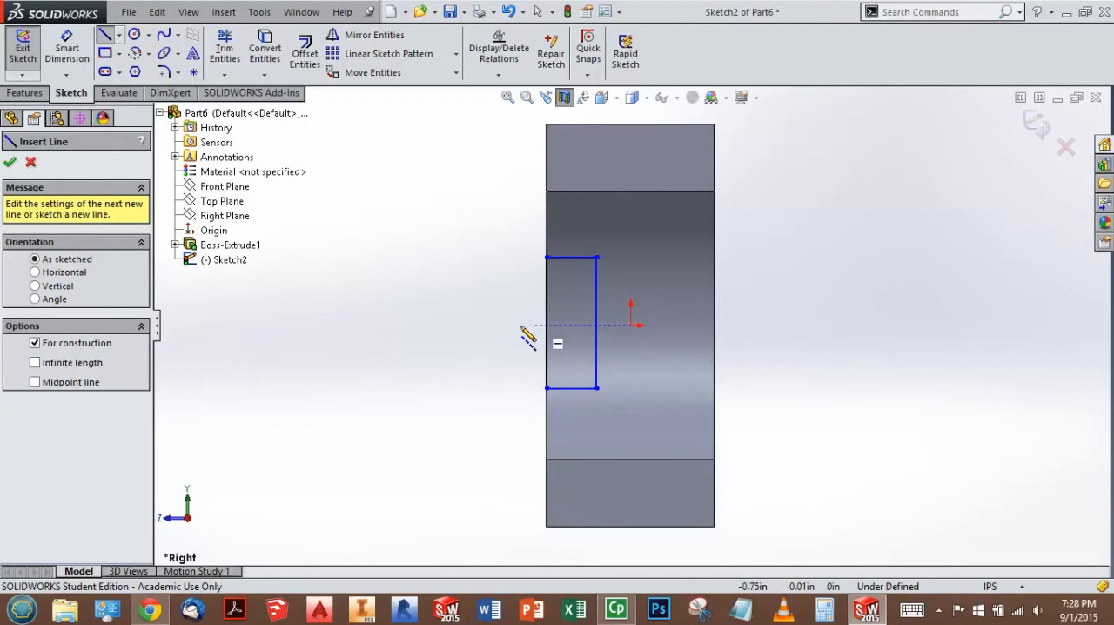
left_click(413, 324)
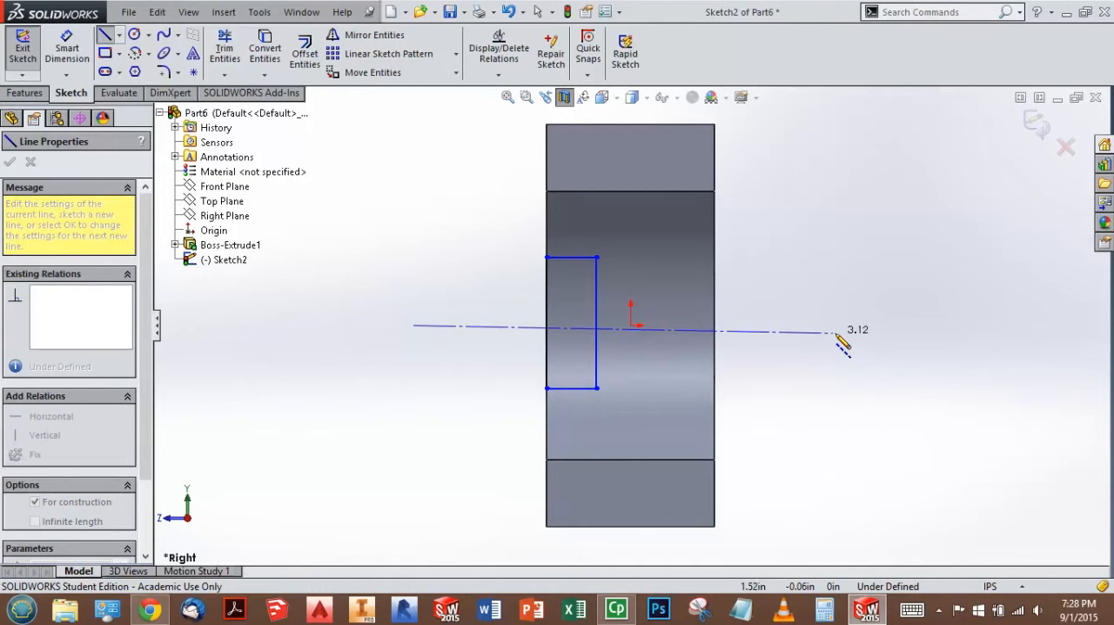
left_click(857, 324)
key("Escape")
key("Escape")
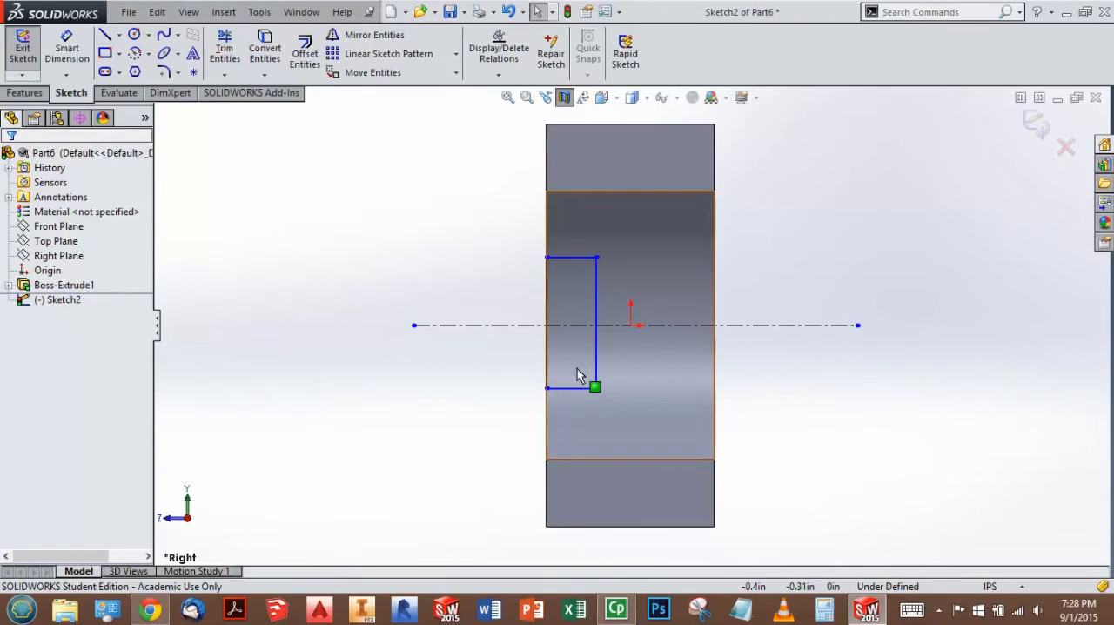
Step: Make the rectangle's two horizontal edges symmetric about the centerline
left_click(572, 257)
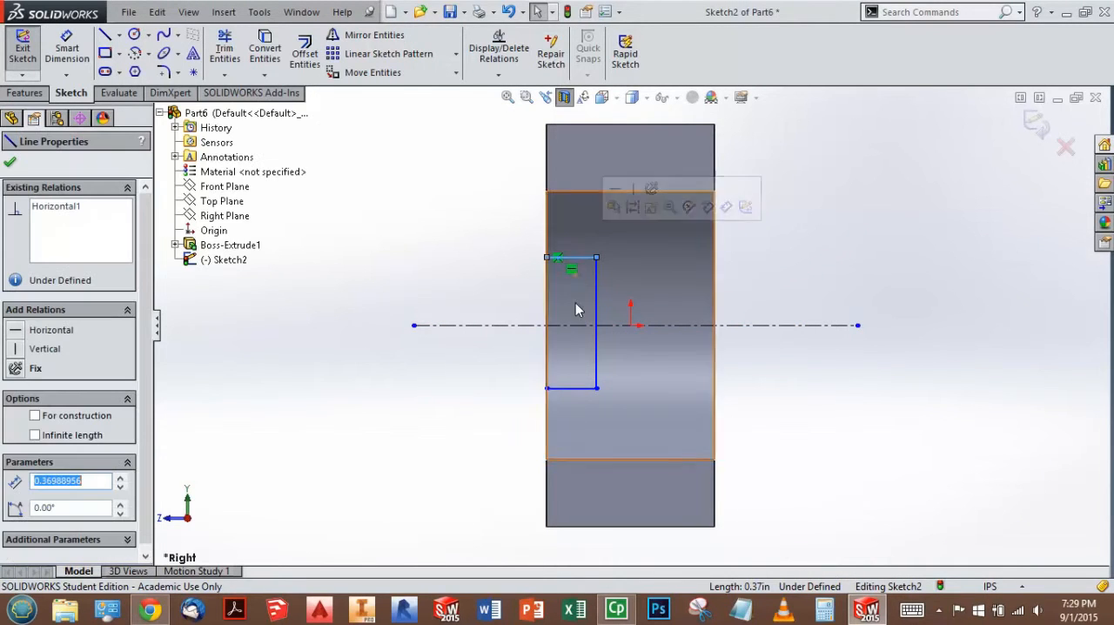
left_click(583, 388, "ctrl")
left_click(475, 326, "ctrl")
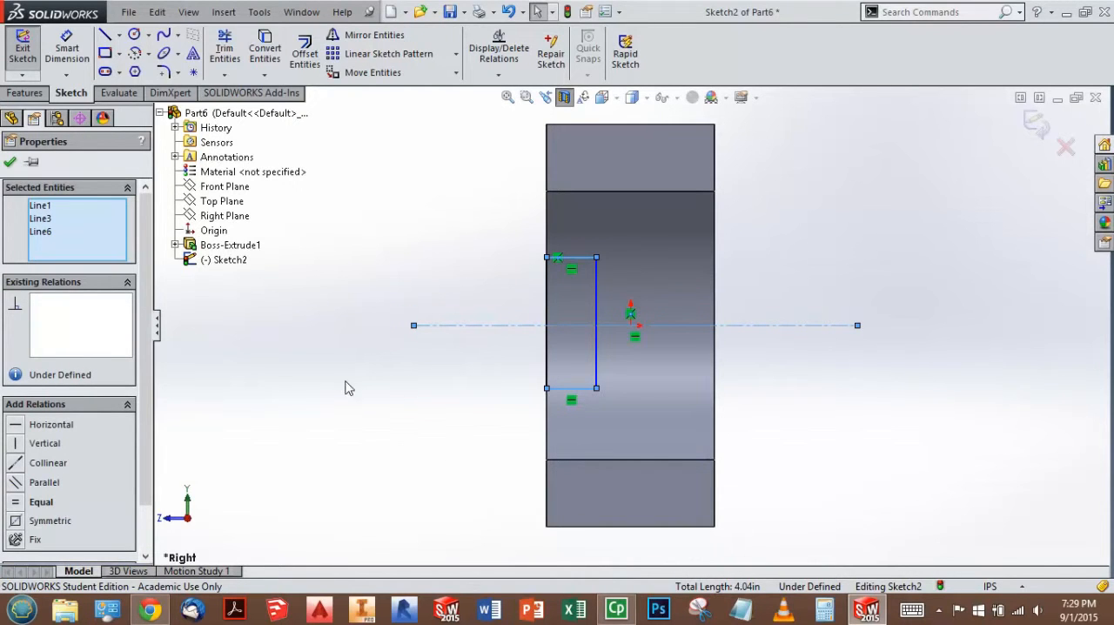
left_click(15, 521)
left_click(407, 445)
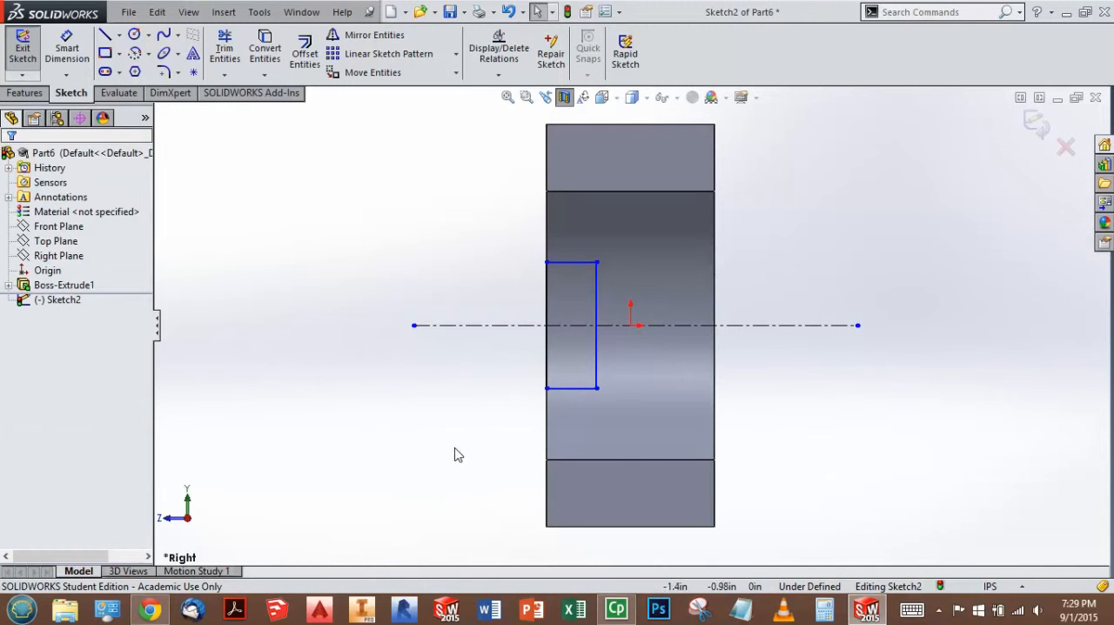
Step: Dimension the rectangle's height as 0.76 in
left_click(63, 52)
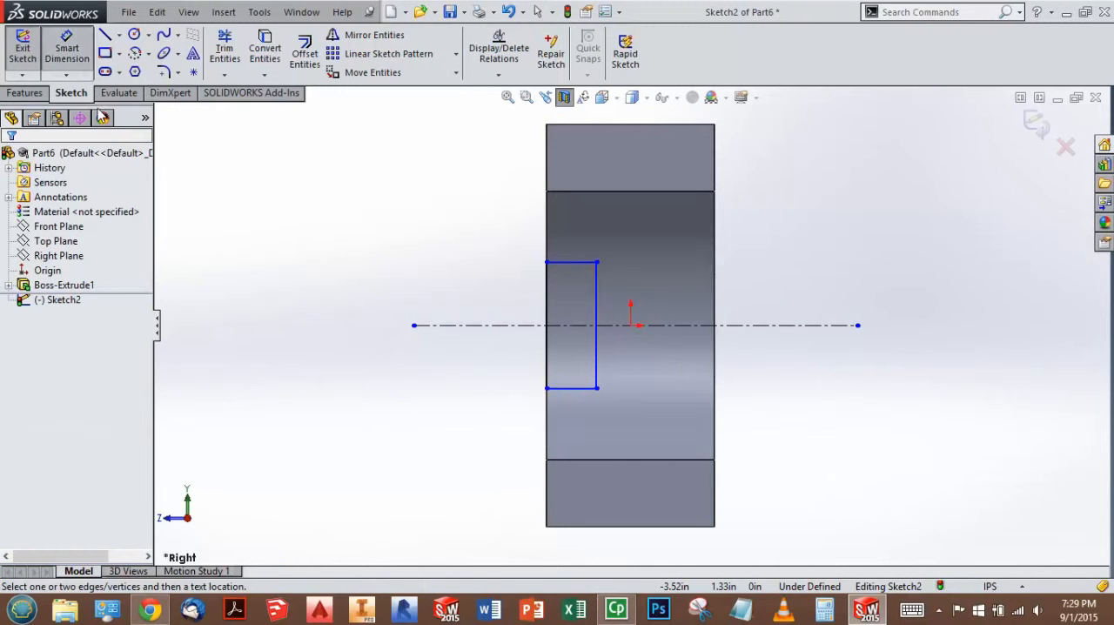
left_click(597, 301)
left_click(368, 322)
type(".76")
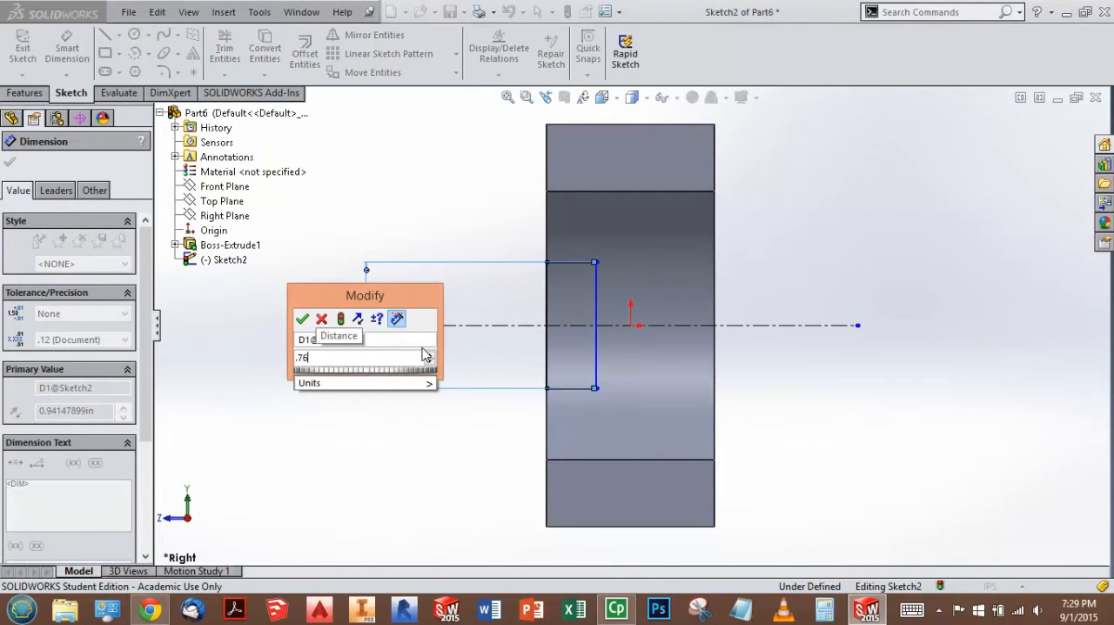
key("Return")
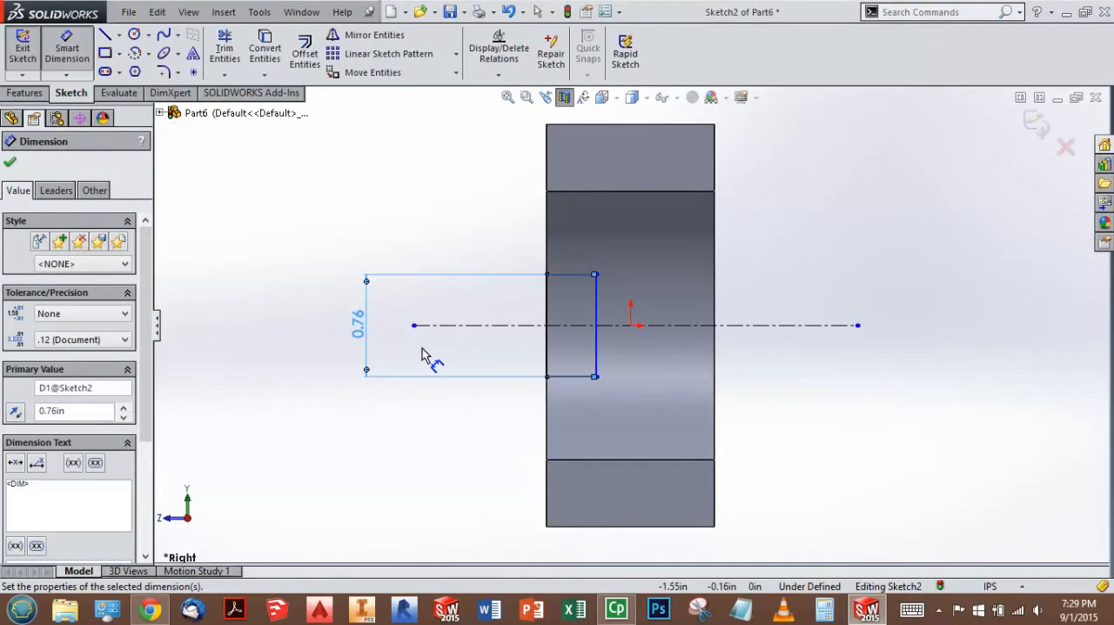
left_click(462, 435)
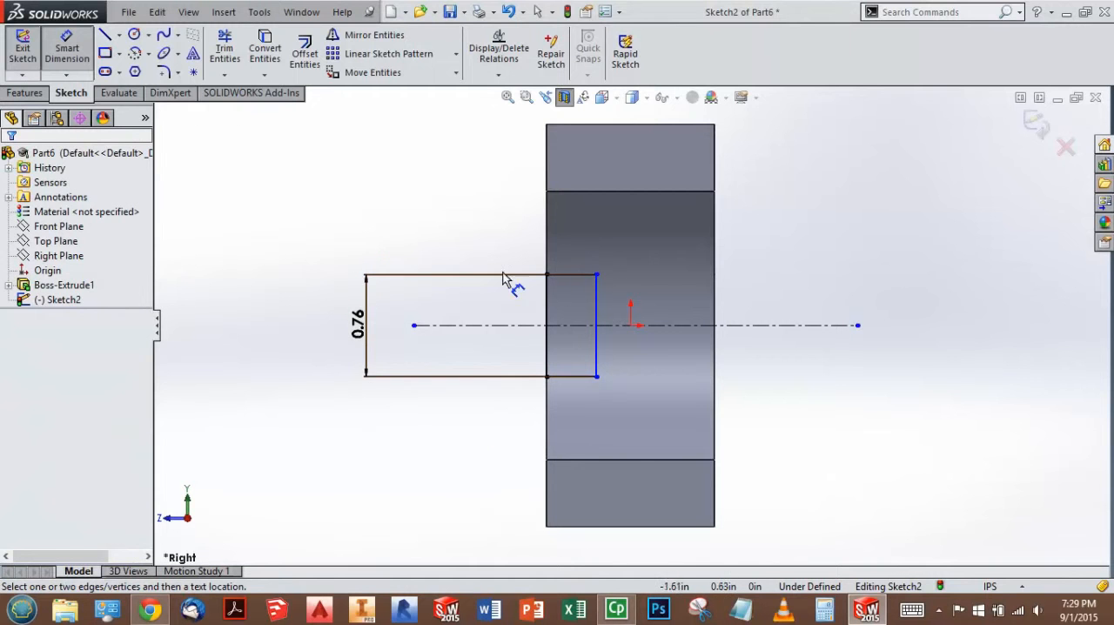
Step: Dimension the rectangle's horizontal width as 0.38 in and exit the sketch
left_click(570, 276)
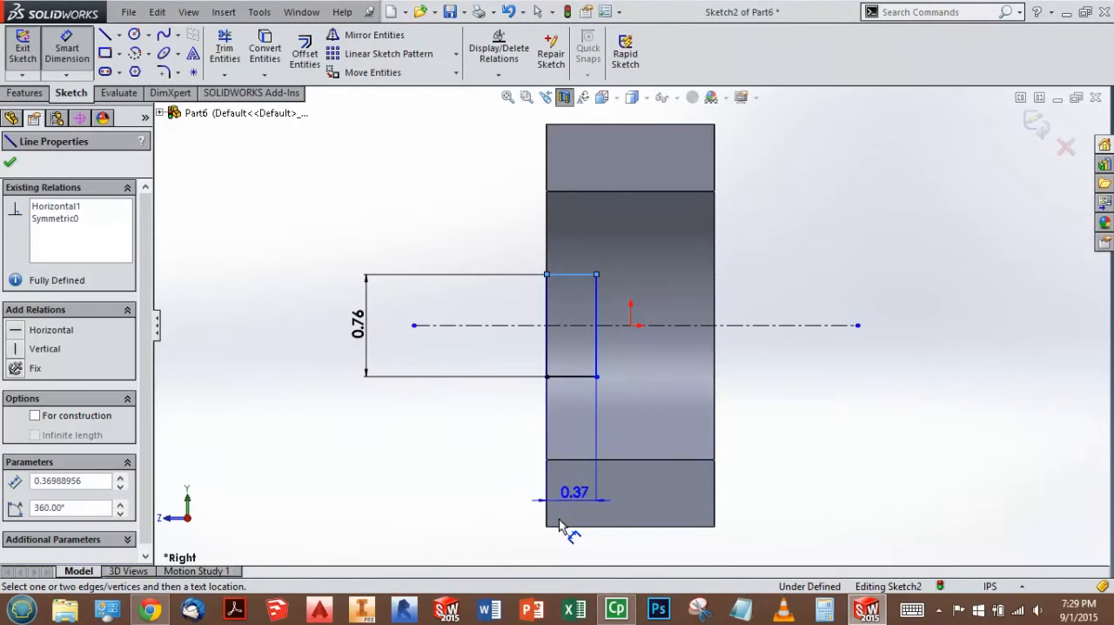
left_click(501, 557)
type("0.38")
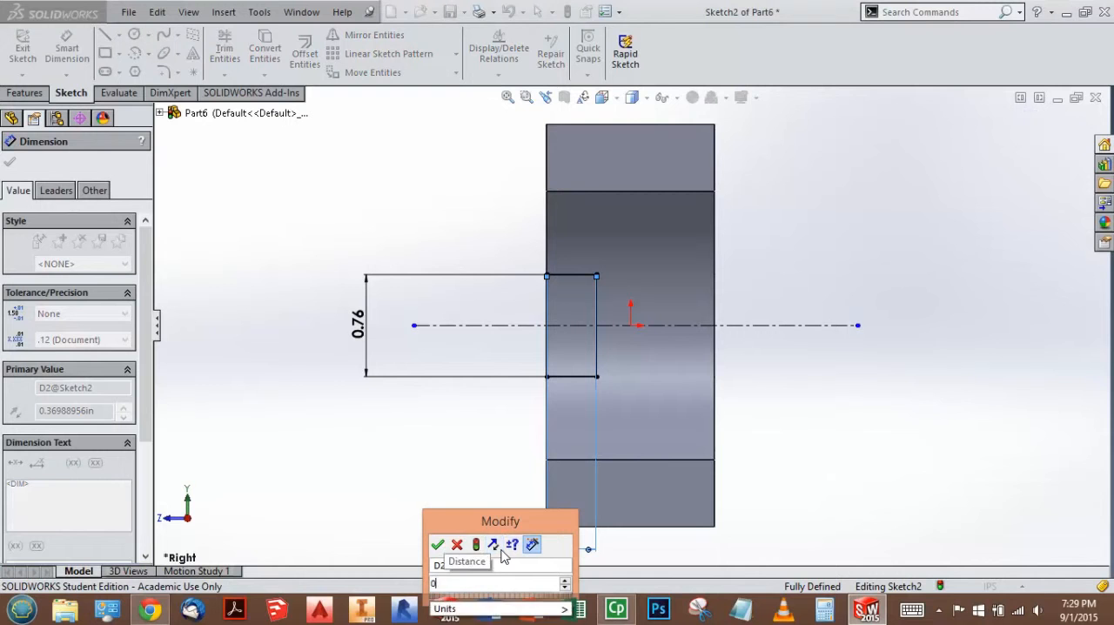
key("Return")
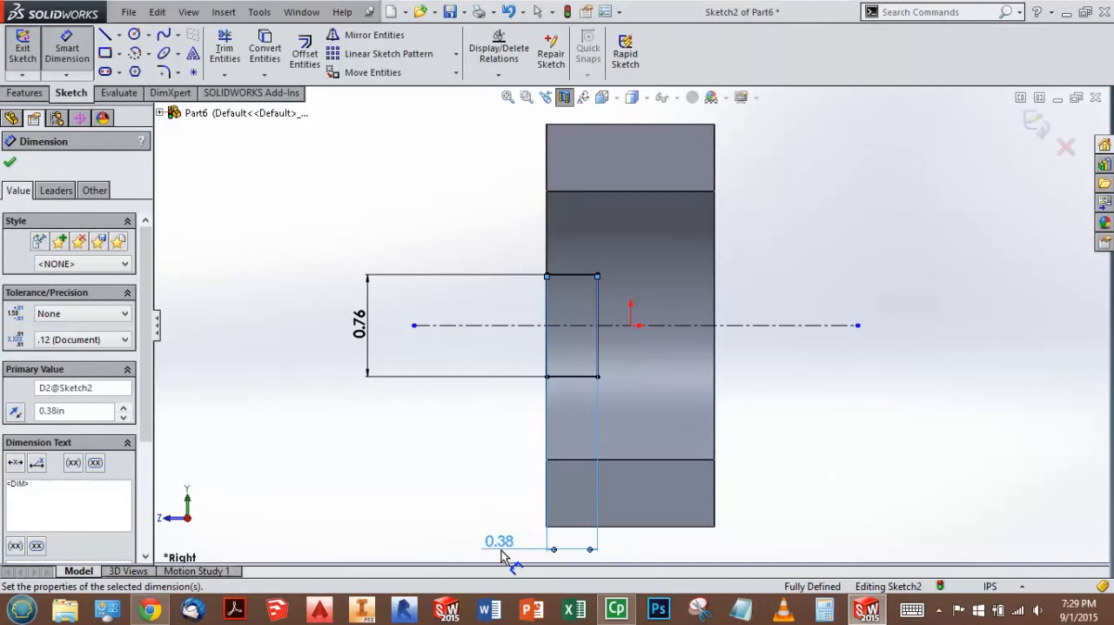
left_click(387, 439)
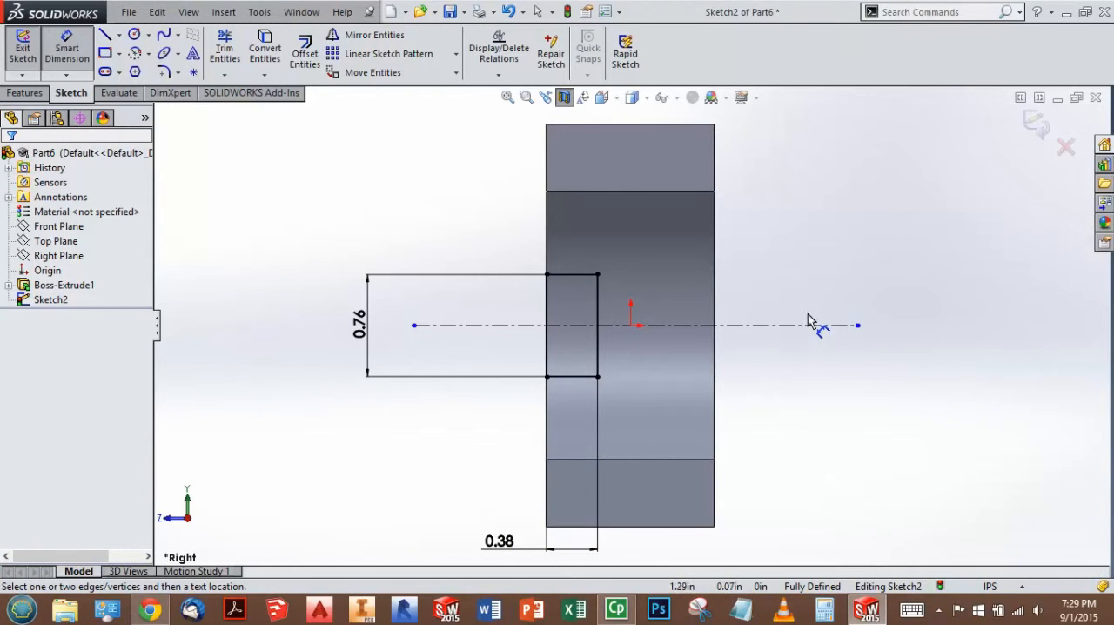
left_click(1036, 124)
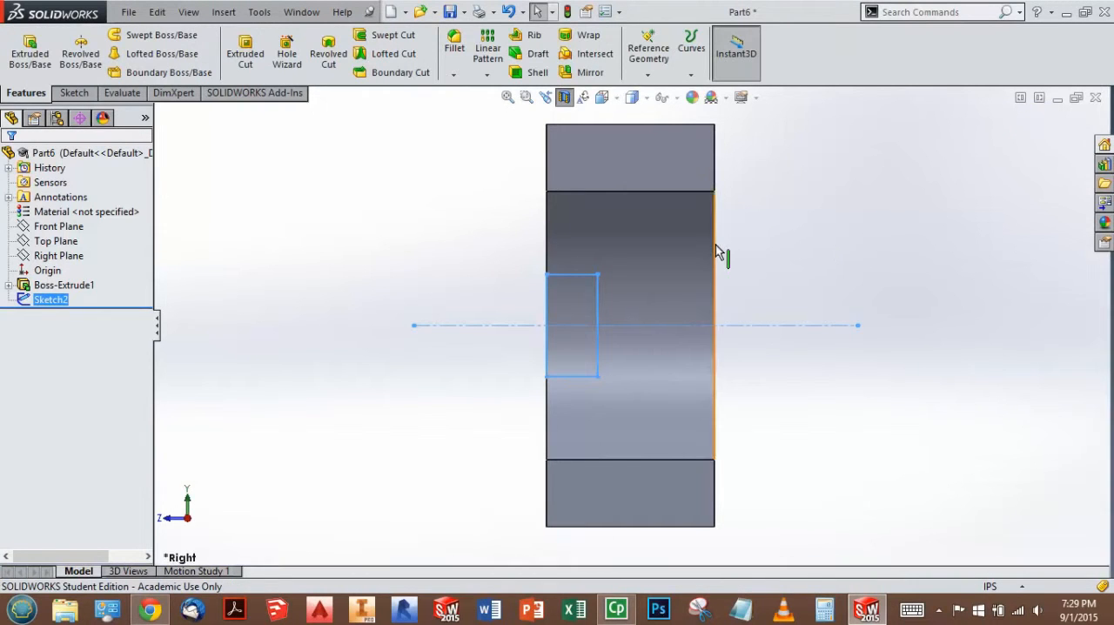
Step: Switch the model to the isometric view and turn off the section view
key("space")
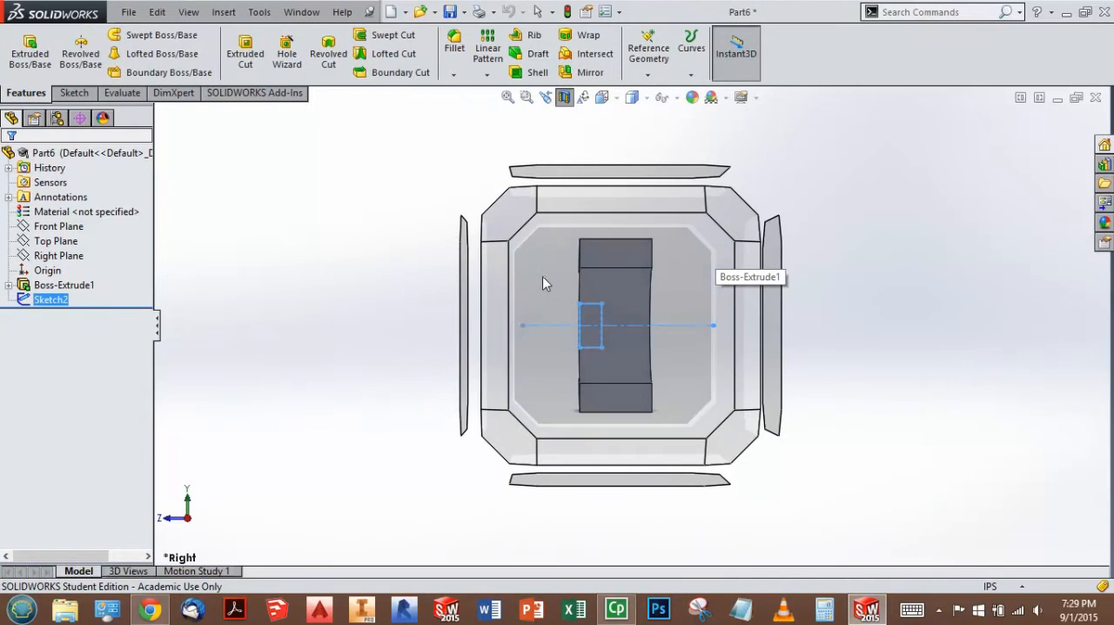
left_click(505, 218)
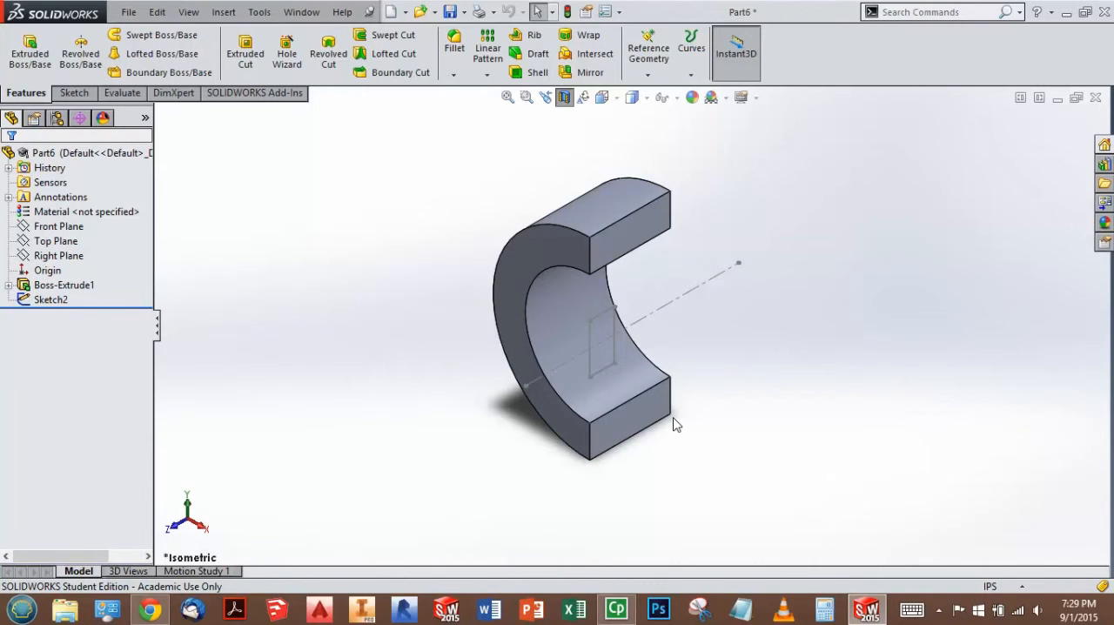
left_click(564, 97)
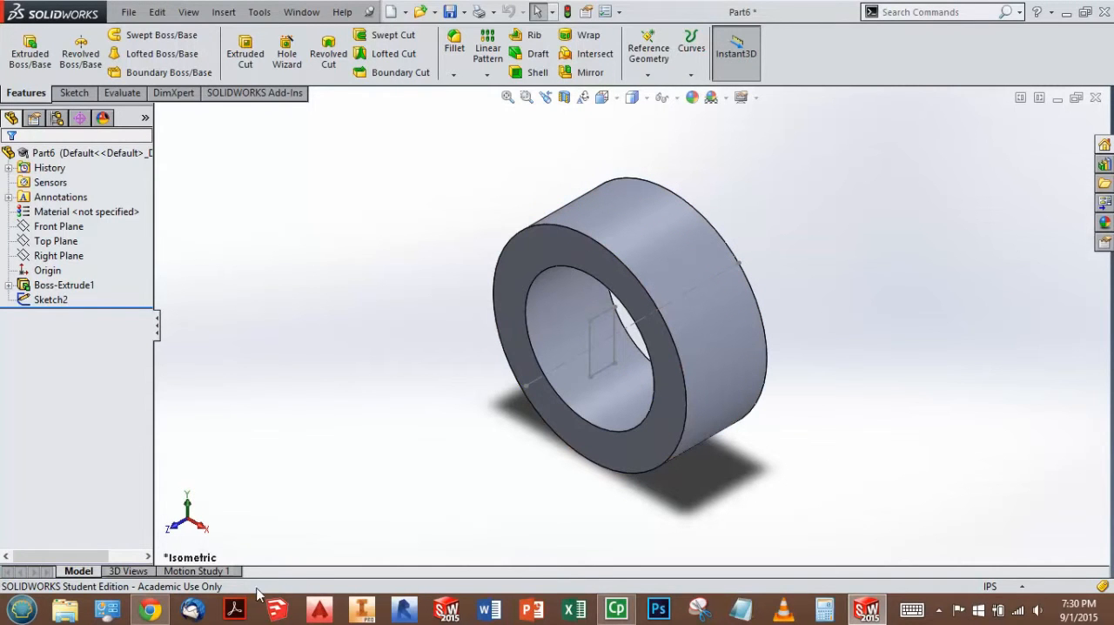
Step: Check the workbook drawing and cut the rectangle sketch through the ring with a Mid Plane Extruded Cut 3.00 in deep
left_click(162, 615)
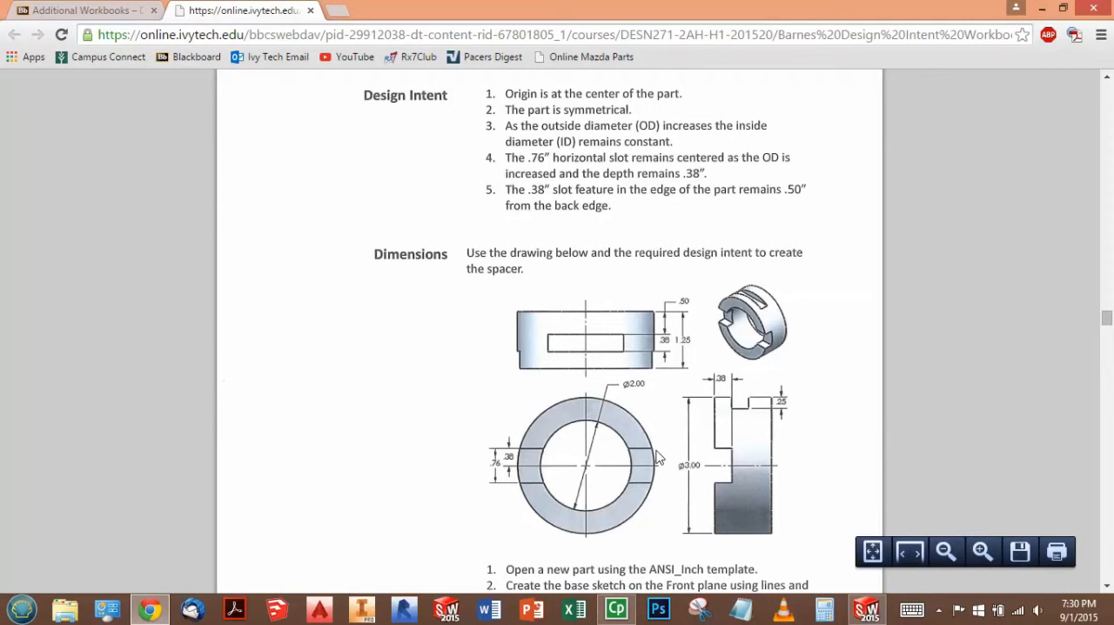
left_click(867, 610)
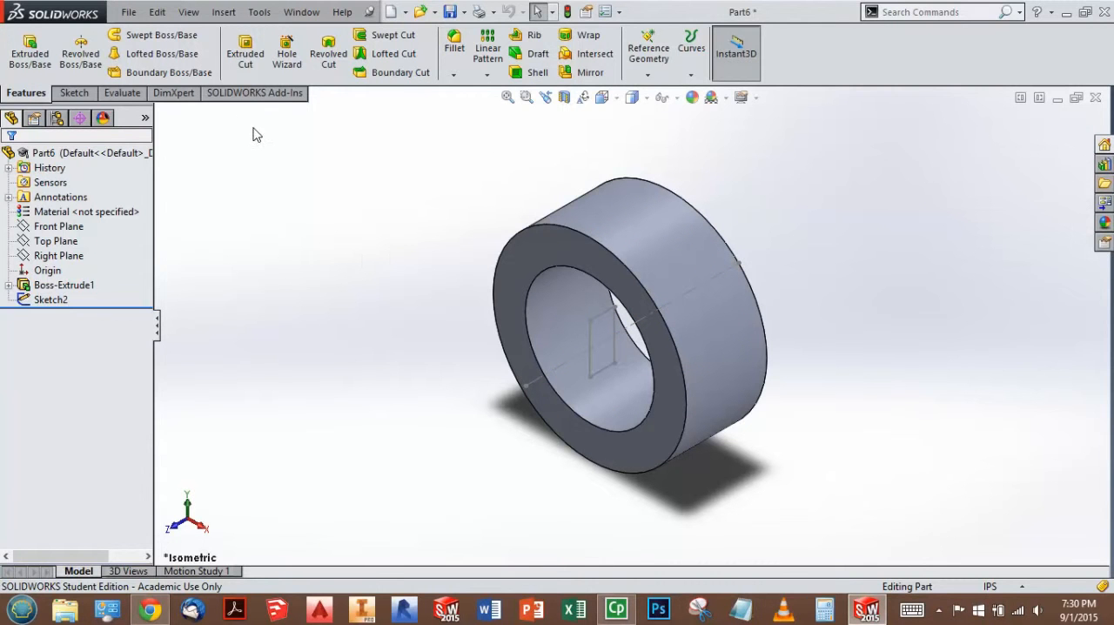
left_click(246, 57)
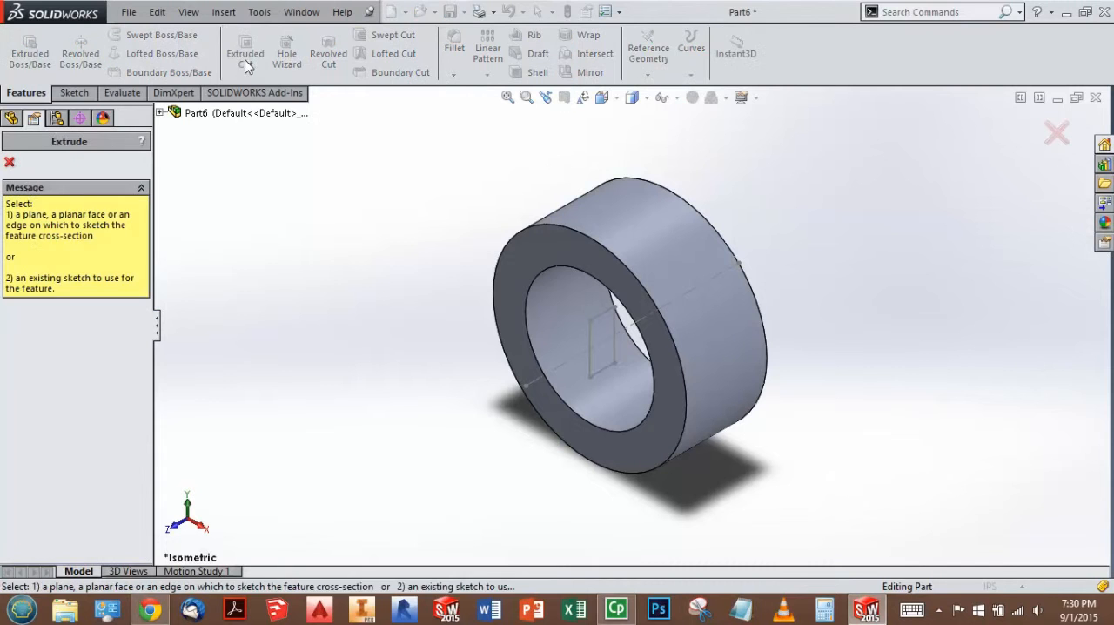
left_click(607, 321)
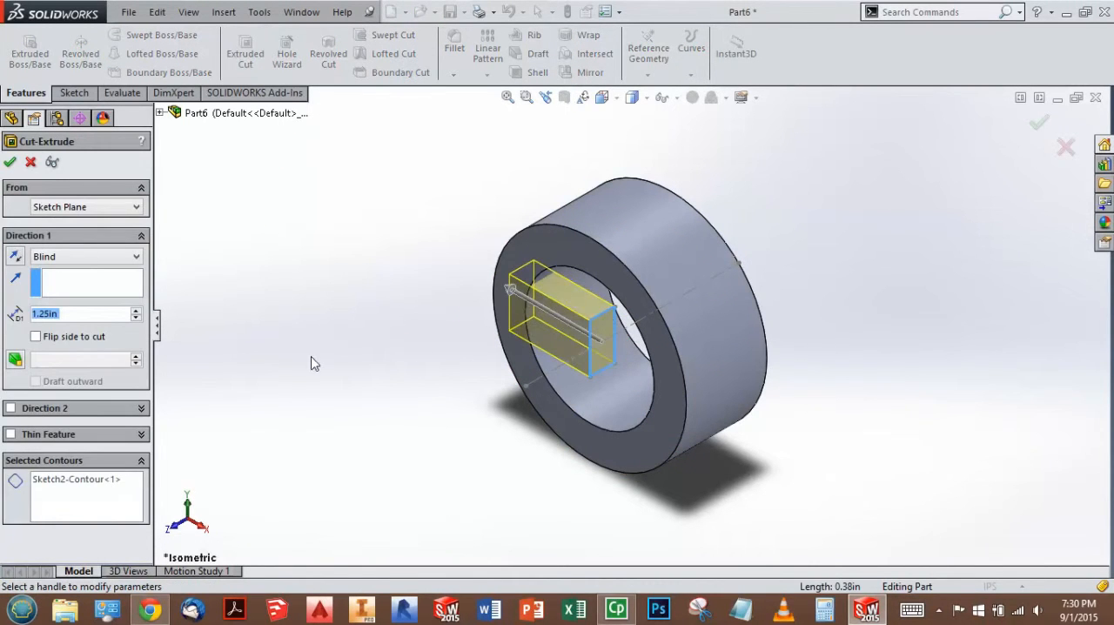
left_click(129, 265)
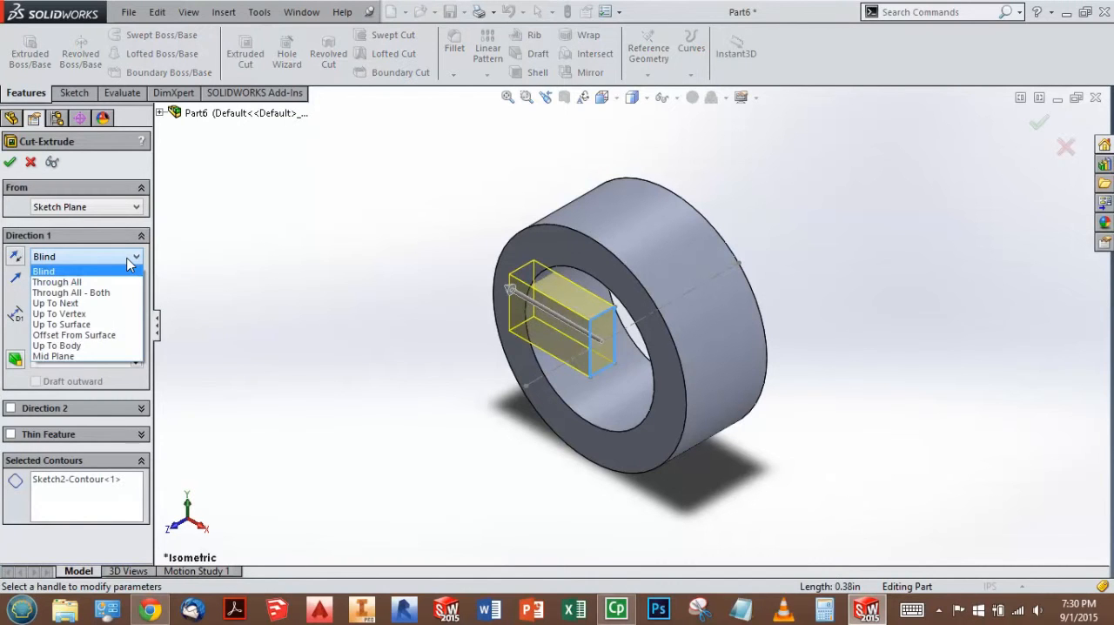
left_click(90, 356)
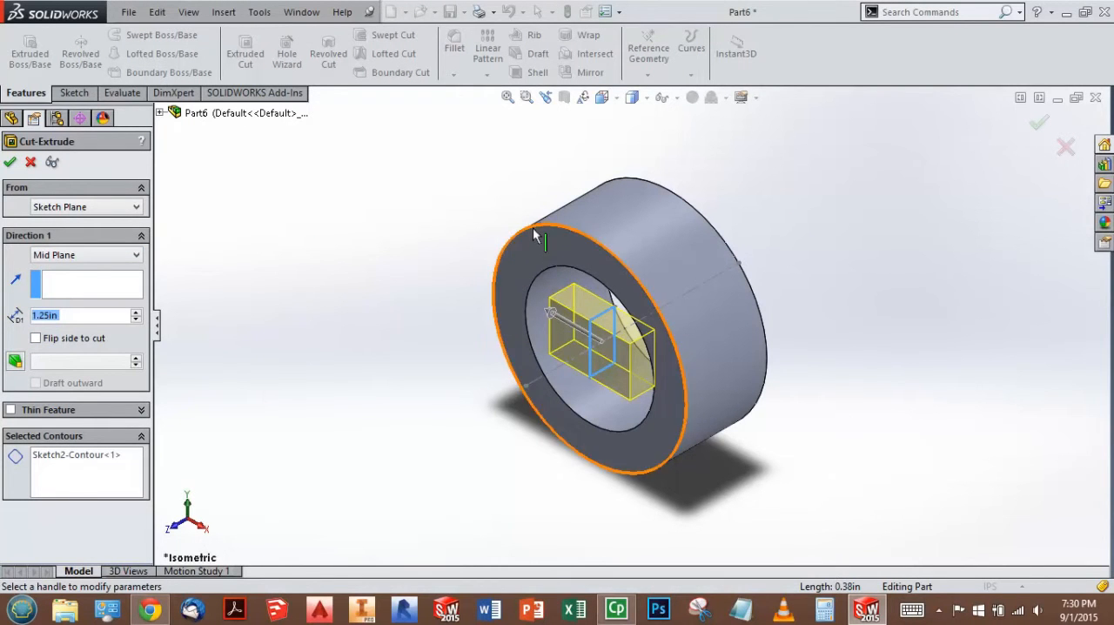
type("3")
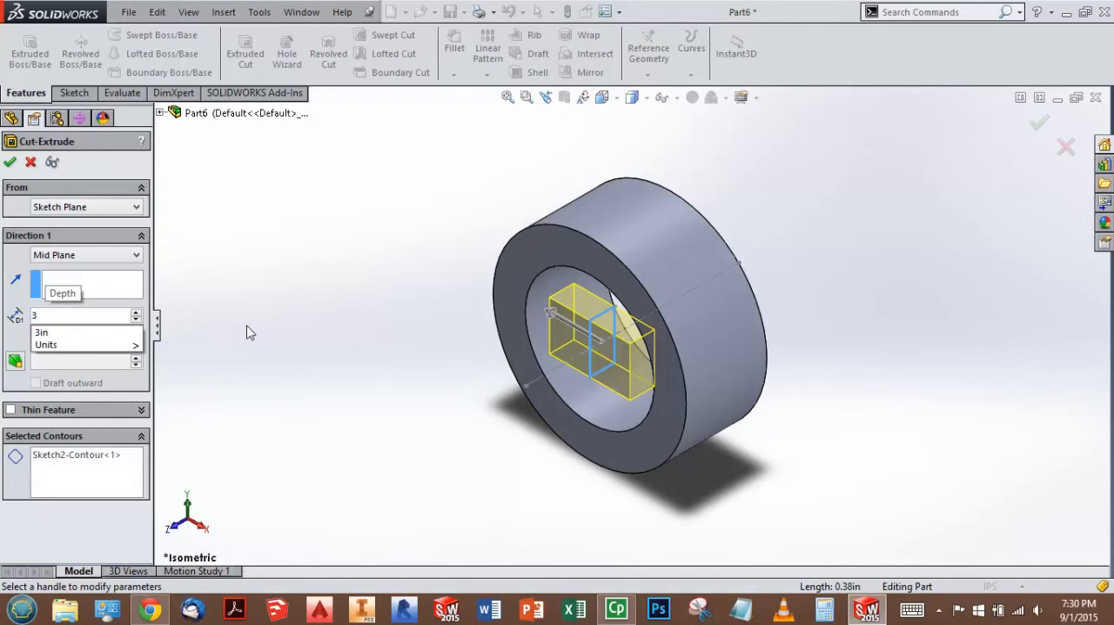
key("Return")
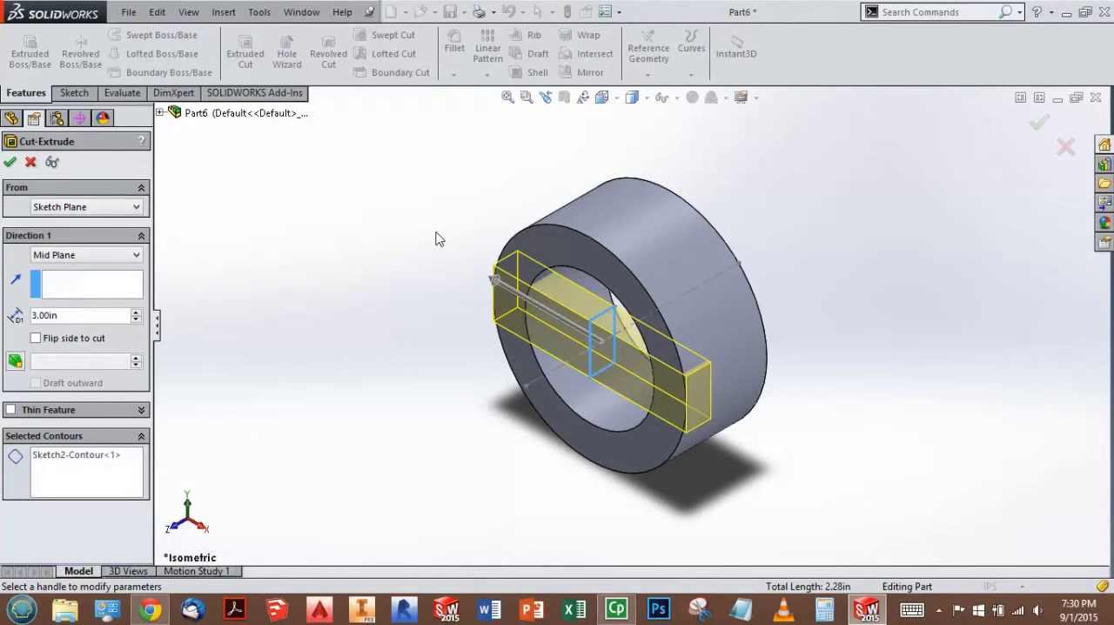
left_click(1037, 129)
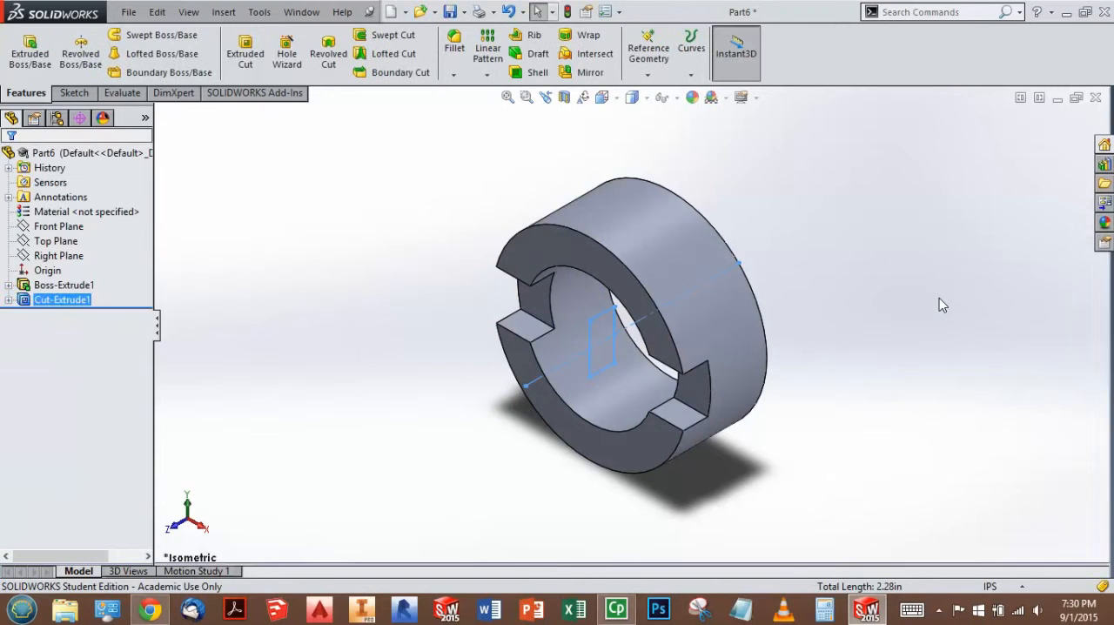
Step: Try a 3.75 in outer diameter in the ring's base sketch, undo the change and rebuild the part
middle_click_drag(831, 395, 755, 370)
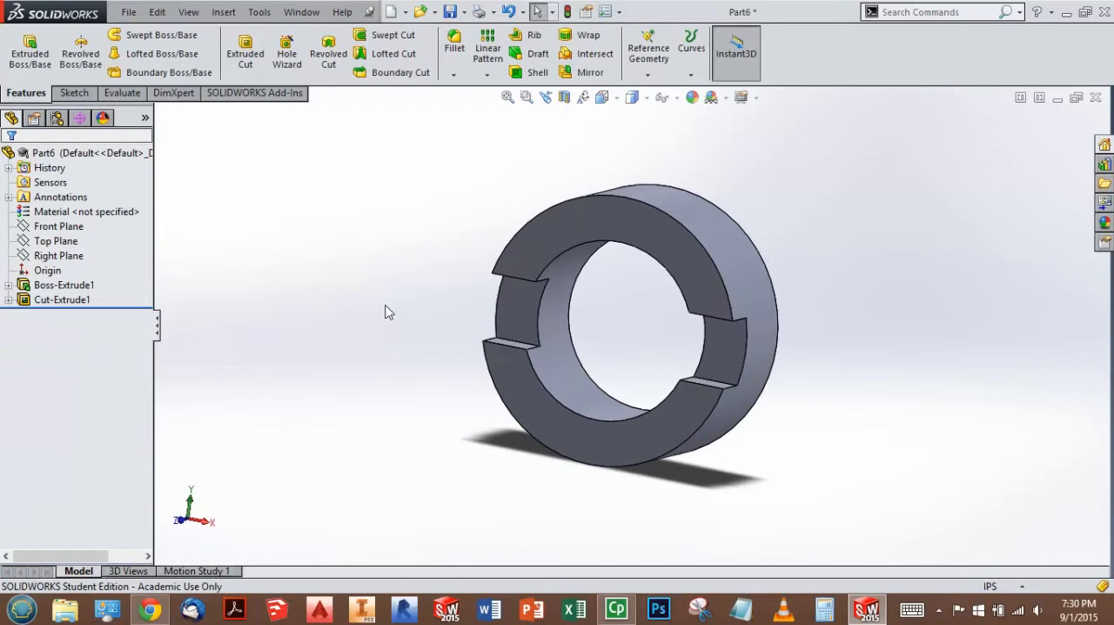
left_click(54, 288)
left_click(8, 284)
left_click(70, 299)
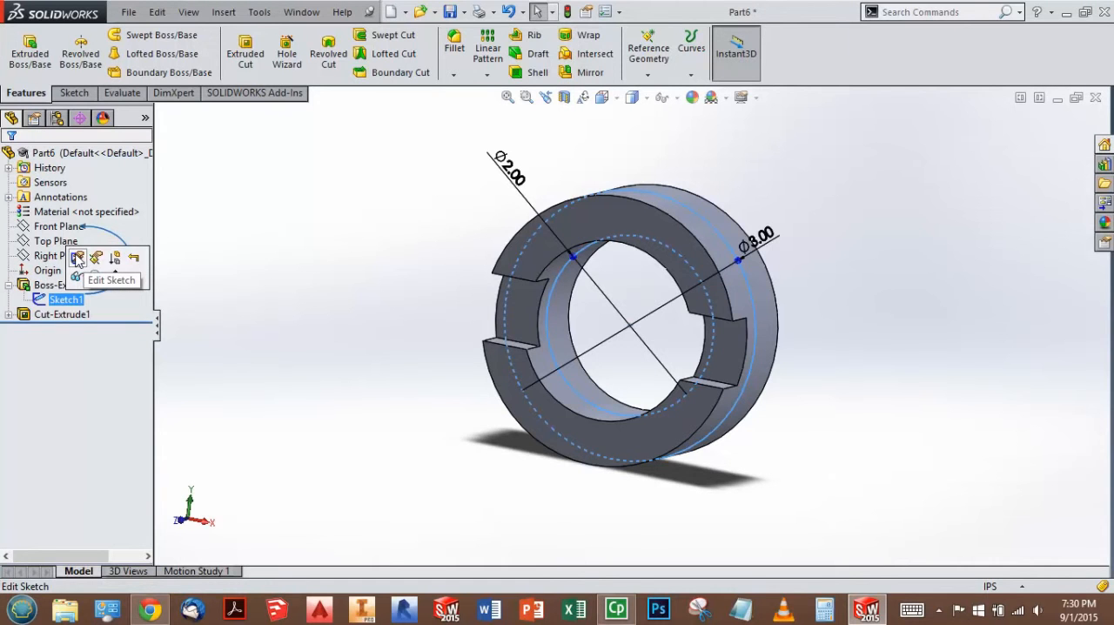
left_click(78, 258)
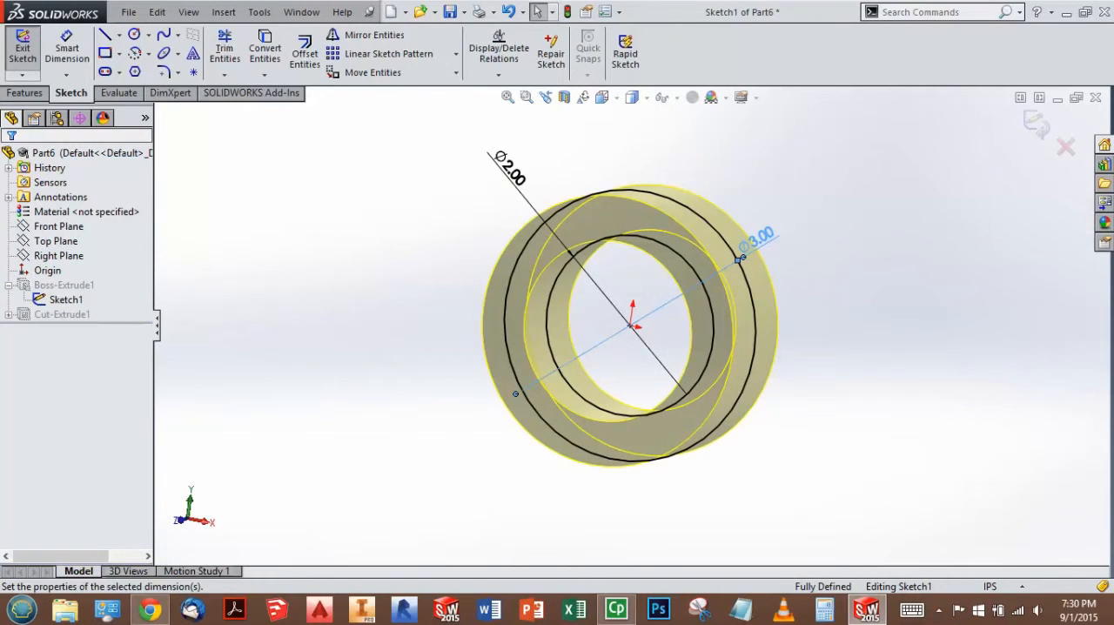
double_click(757, 240)
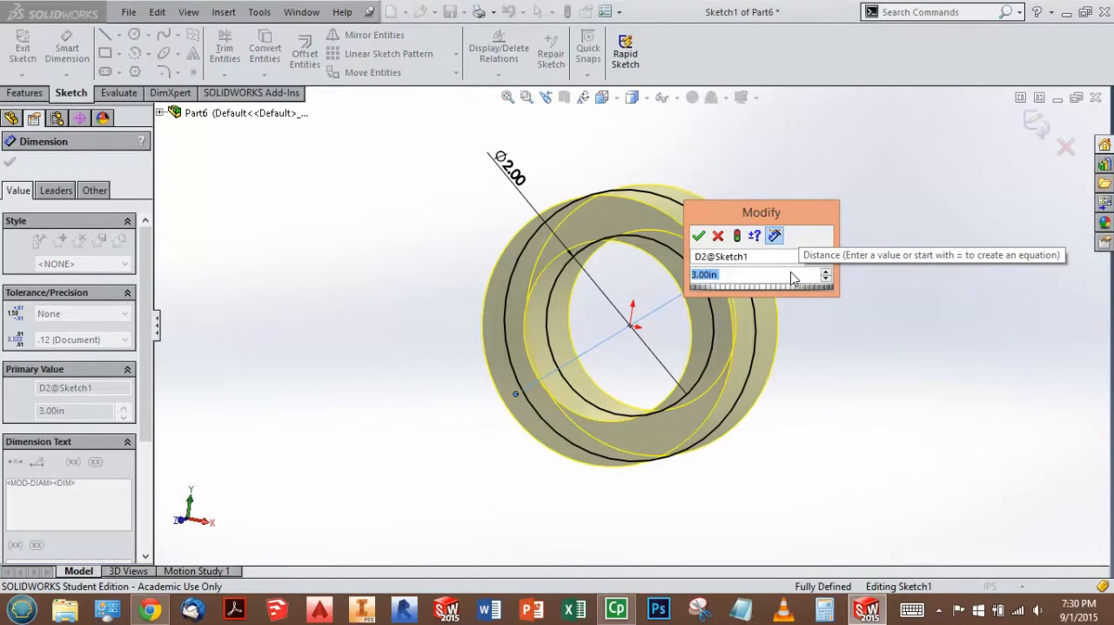
type("3.75")
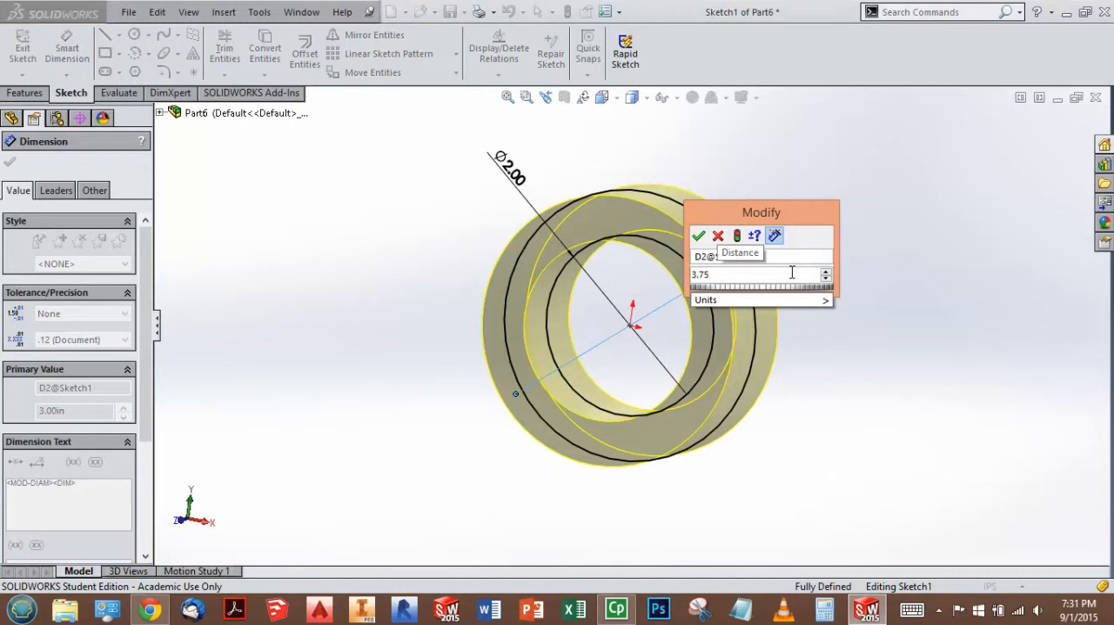
left_click(698, 235)
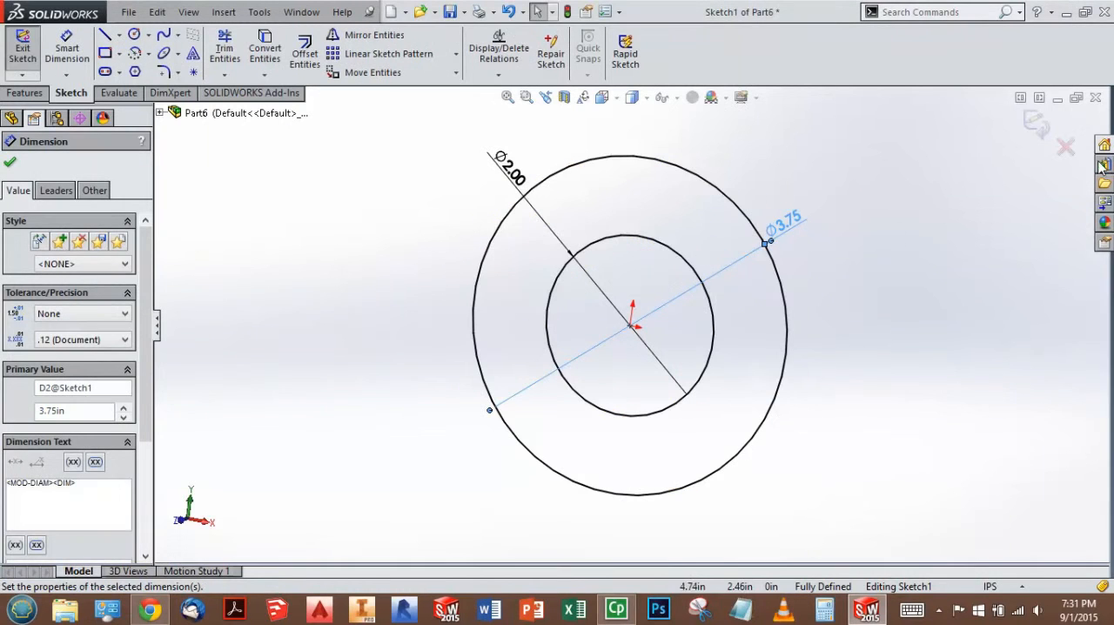
left_click(1036, 124)
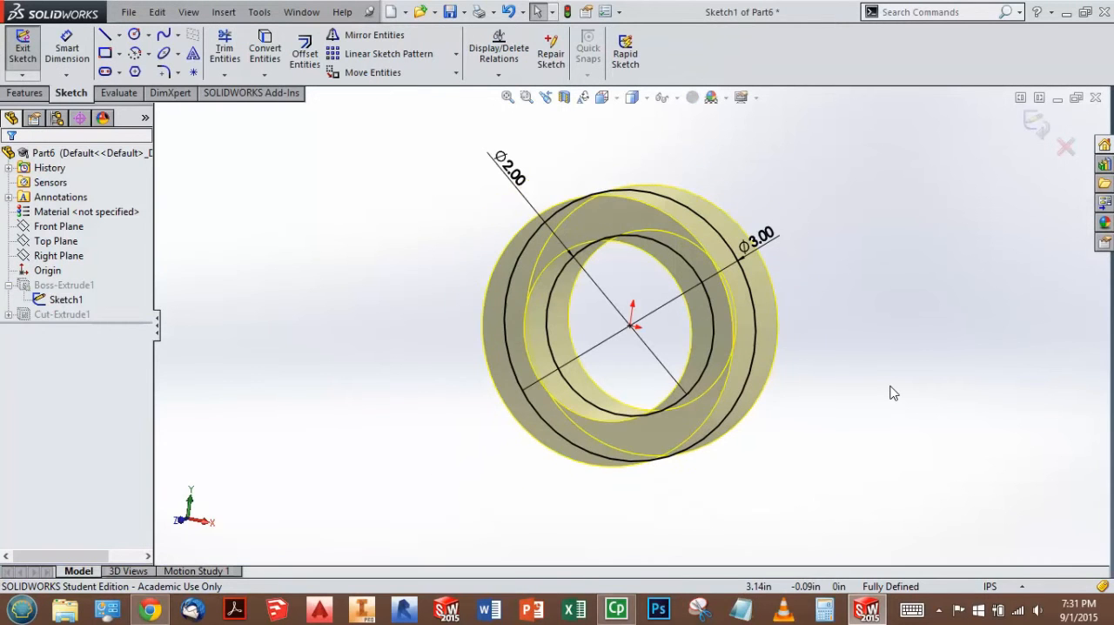
key("ctrl+b")
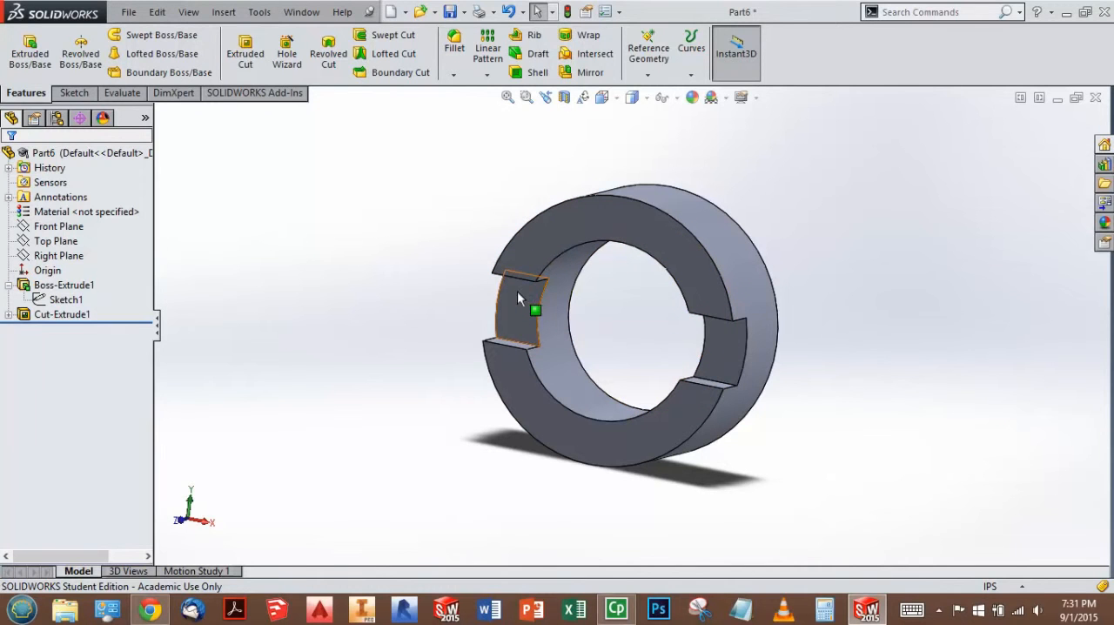
Step: Edit the slot's cut feature and set its end condition to Through All - Both
left_click(75, 317)
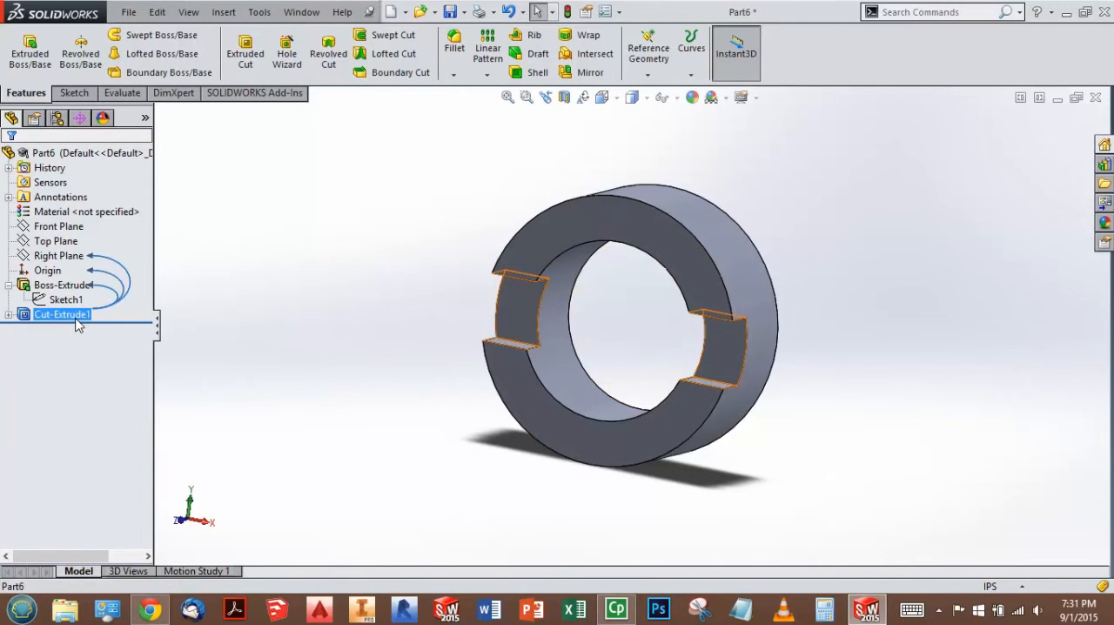
right_click(77, 322)
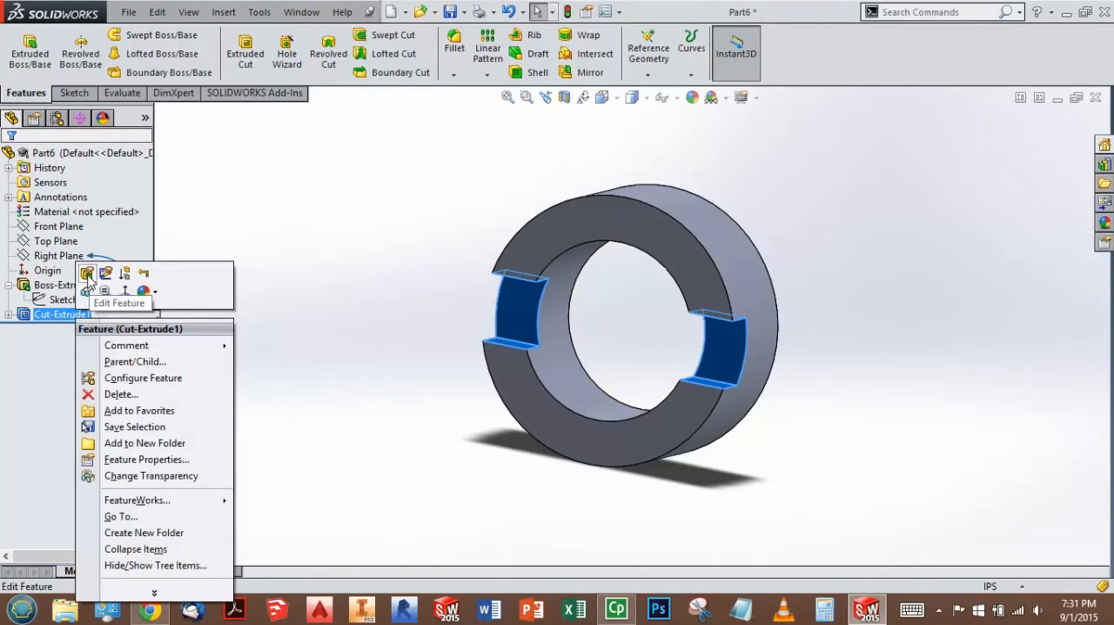
left_click(88, 275)
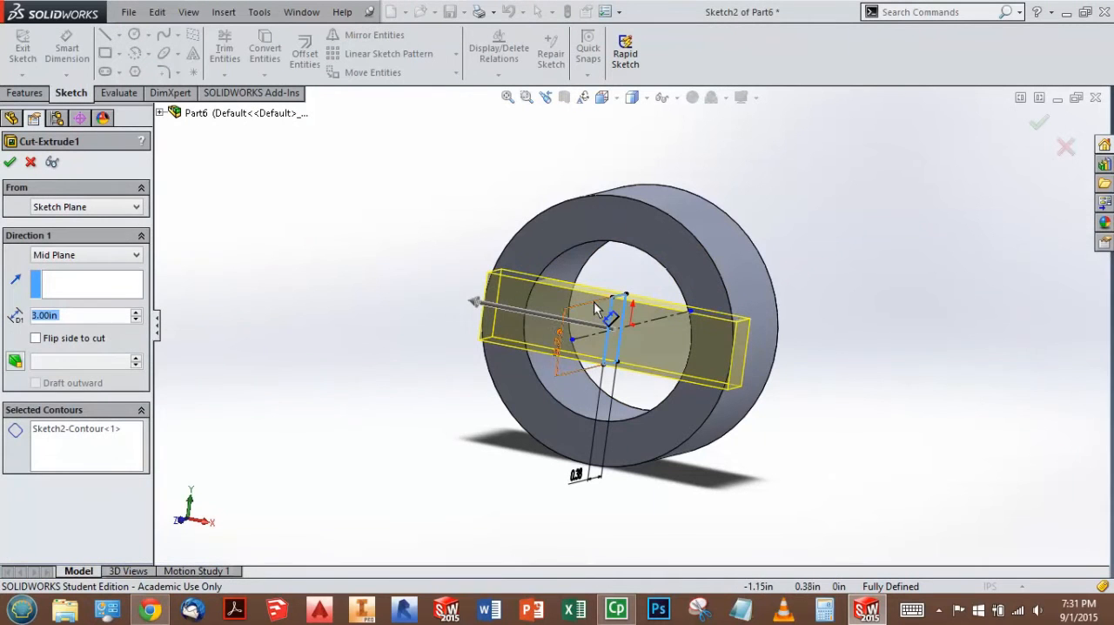
left_click(78, 259)
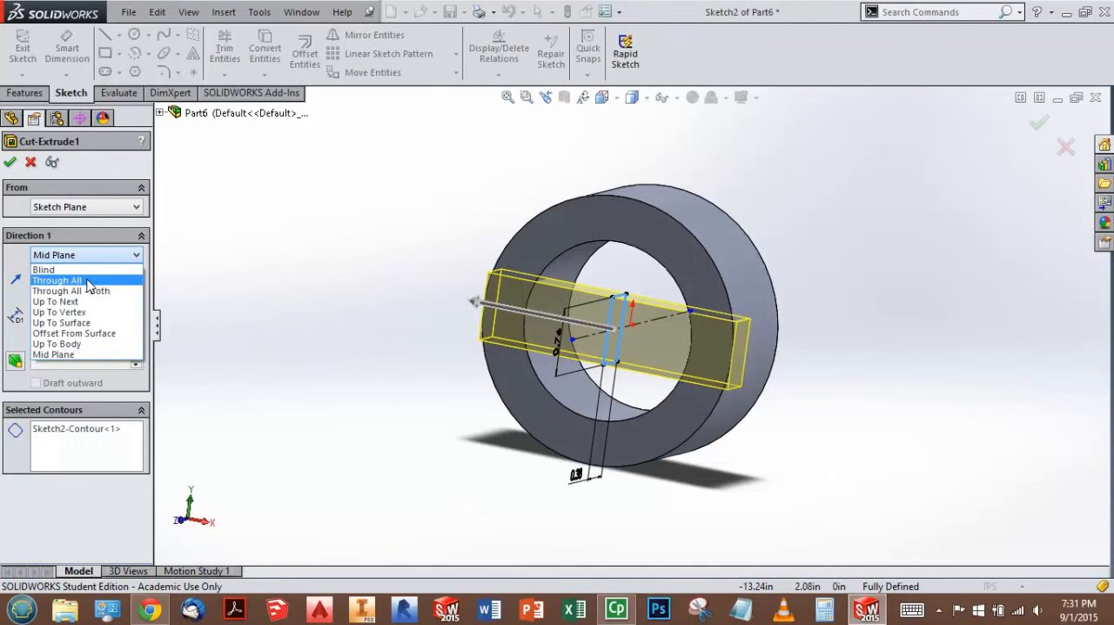
left_click(58, 280)
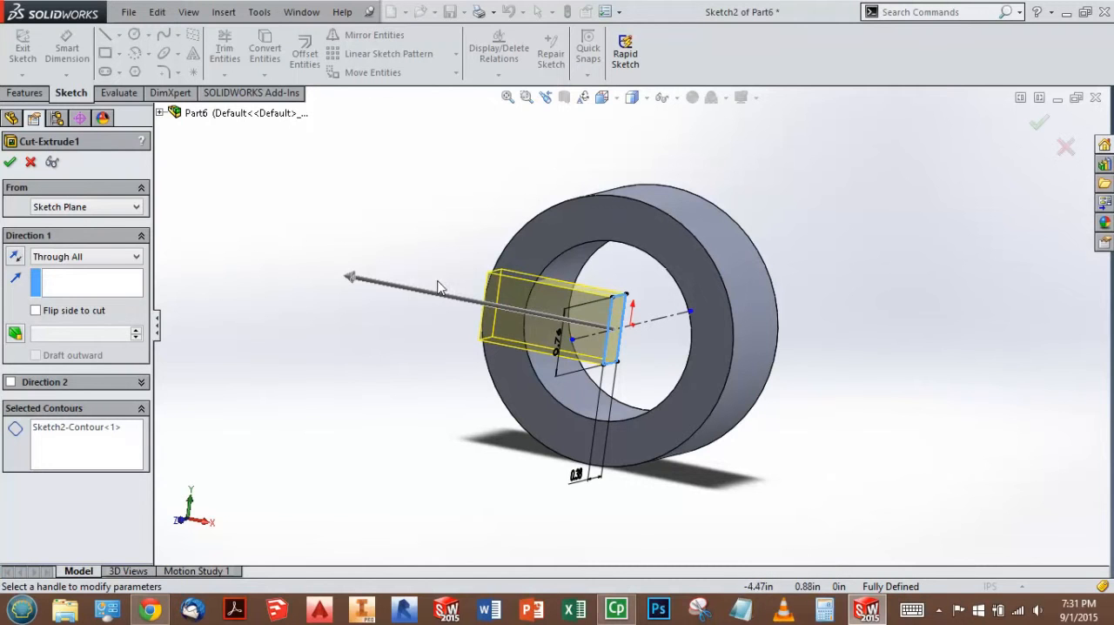
left_click(111, 264)
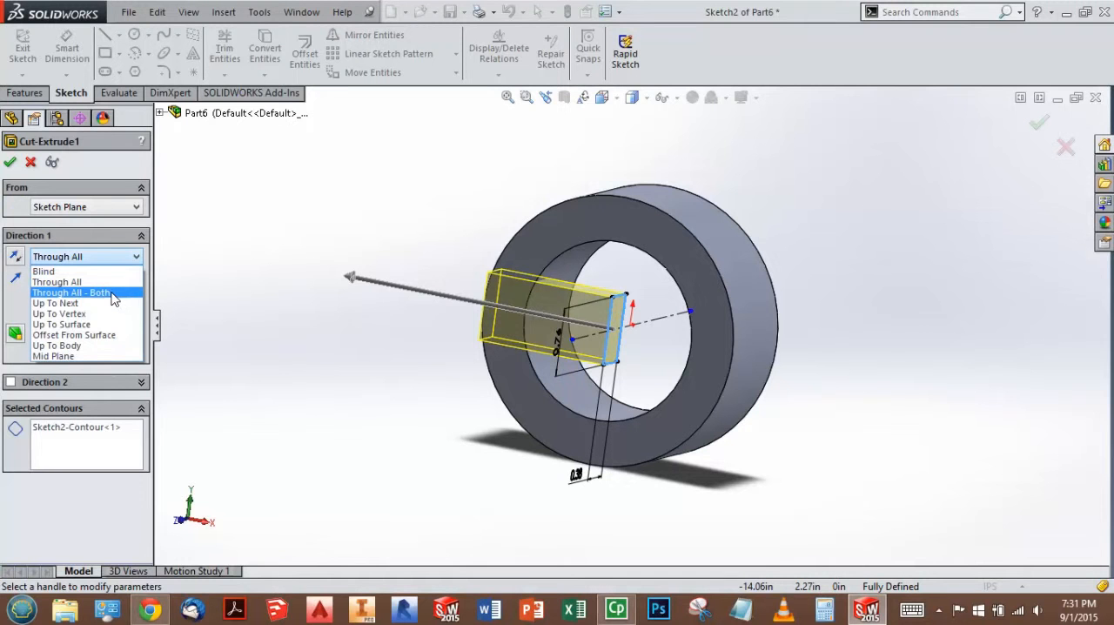
left_click(113, 293)
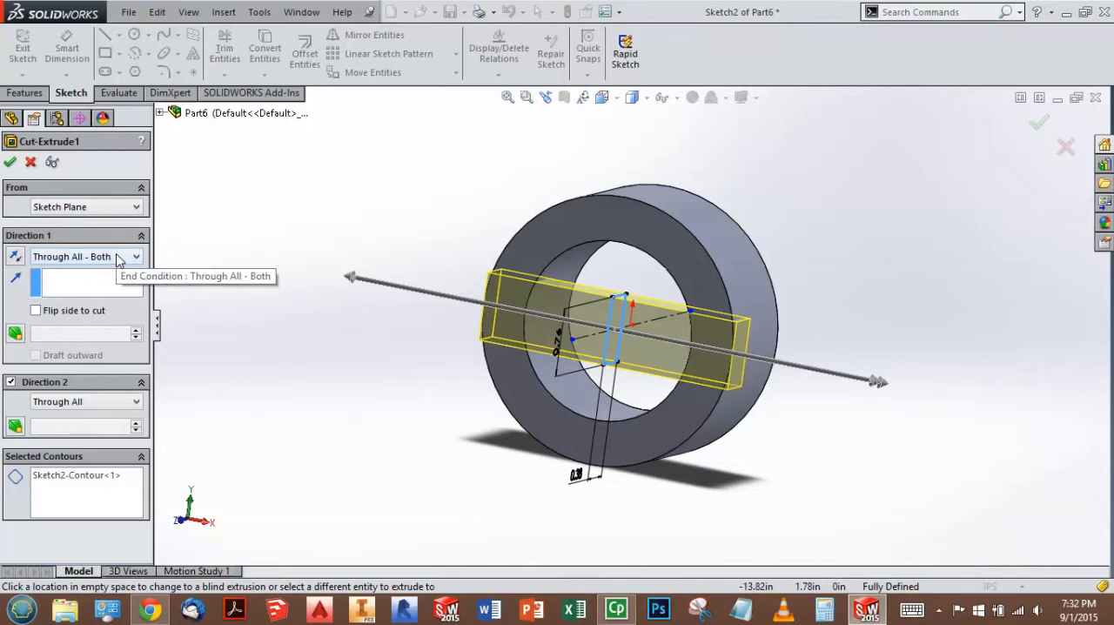
left_click(1037, 124)
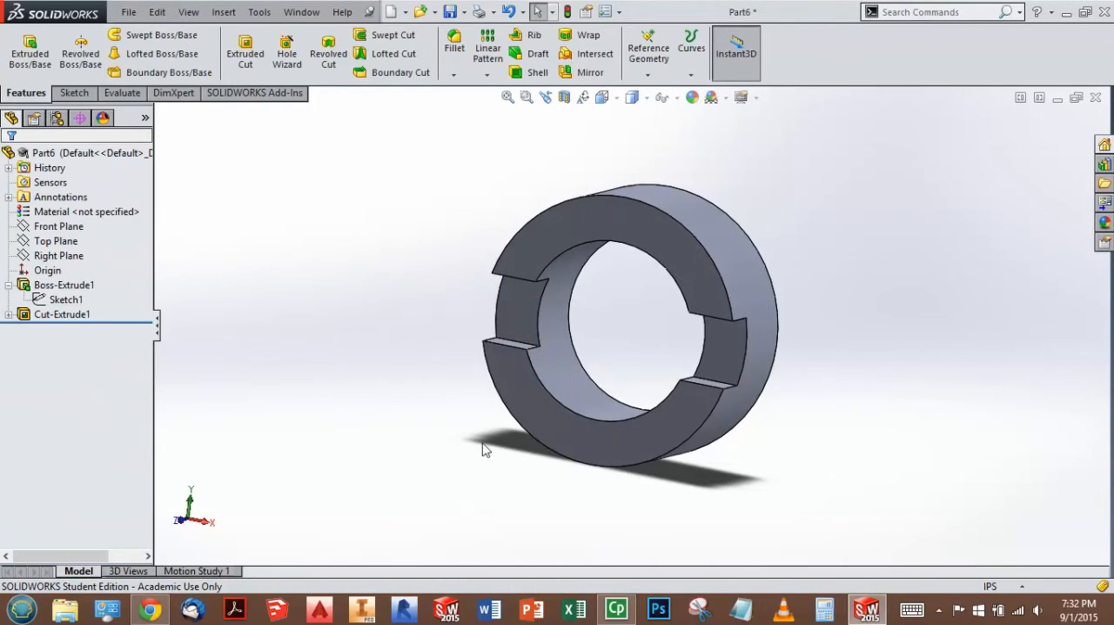
Step: Recheck the workbook drawing, set the outer diameter in the ring's base sketch to 3.75 in and exit the sketch
left_click(151, 610)
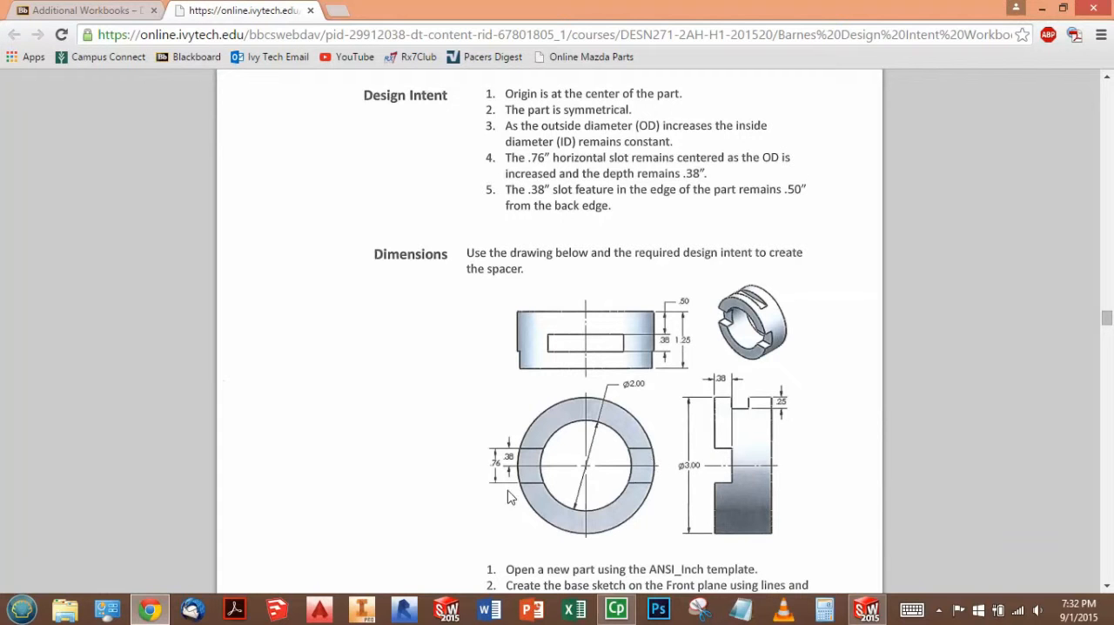
left_click(867, 609)
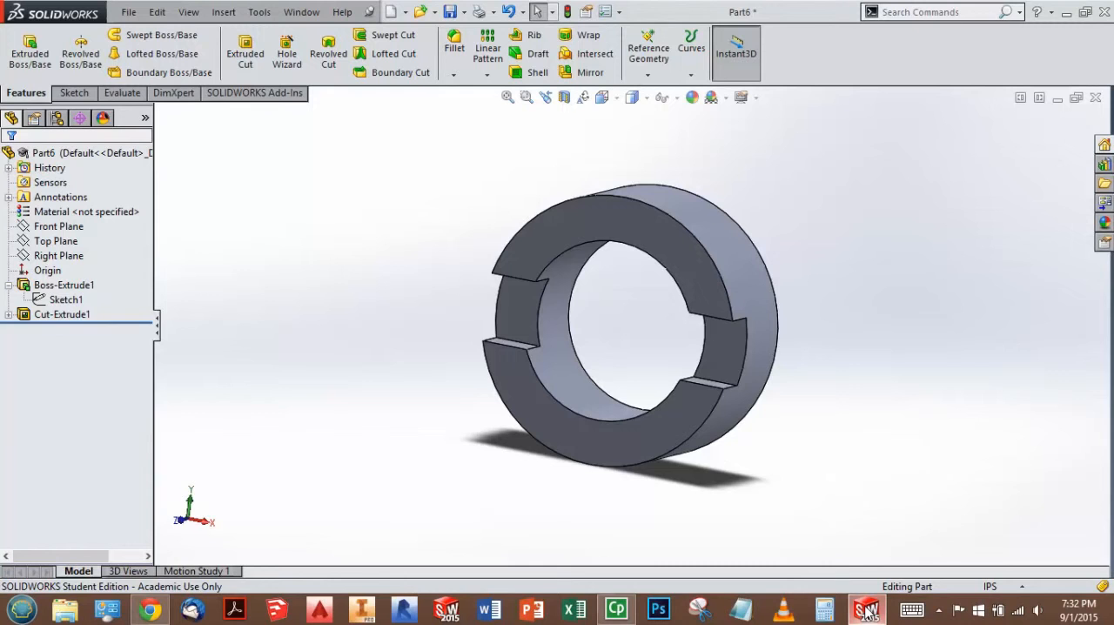
left_click(68, 301)
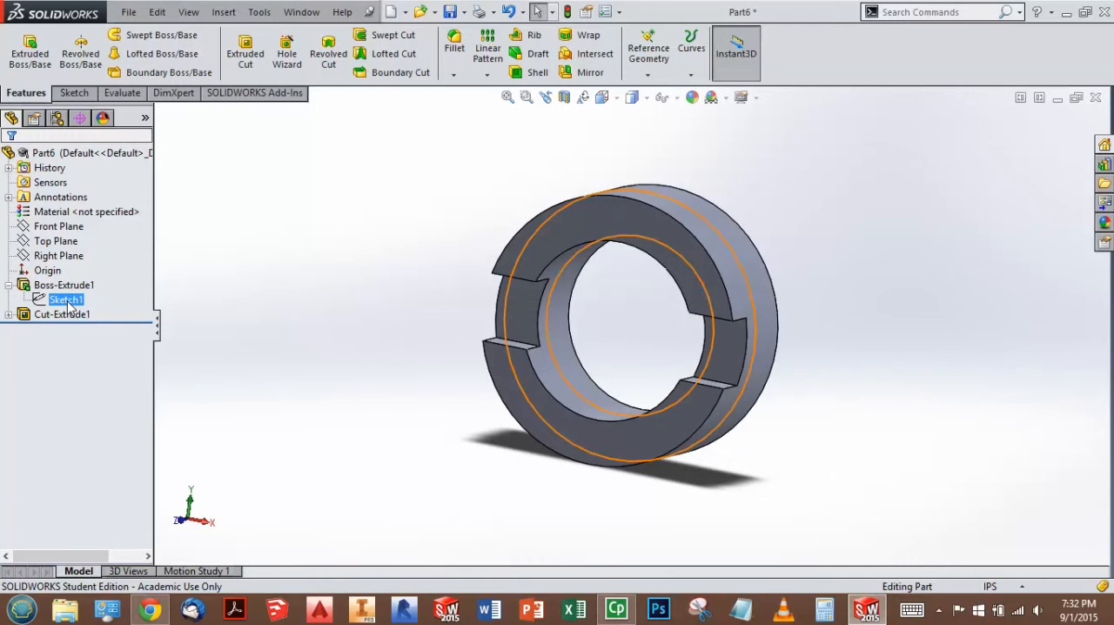
left_click(88, 258)
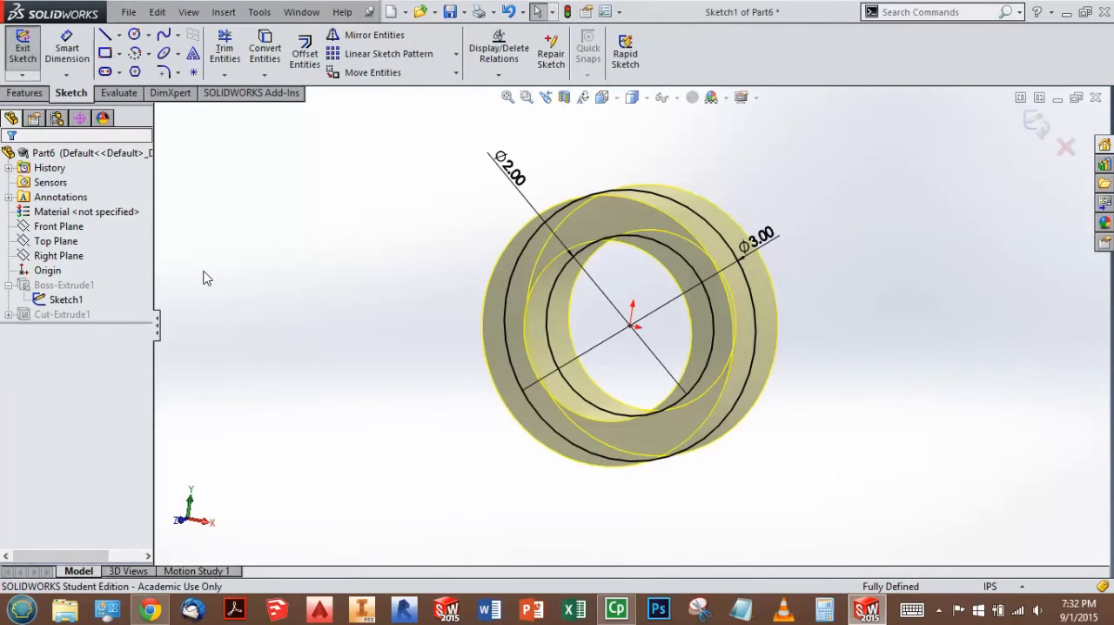
double_click(759, 239)
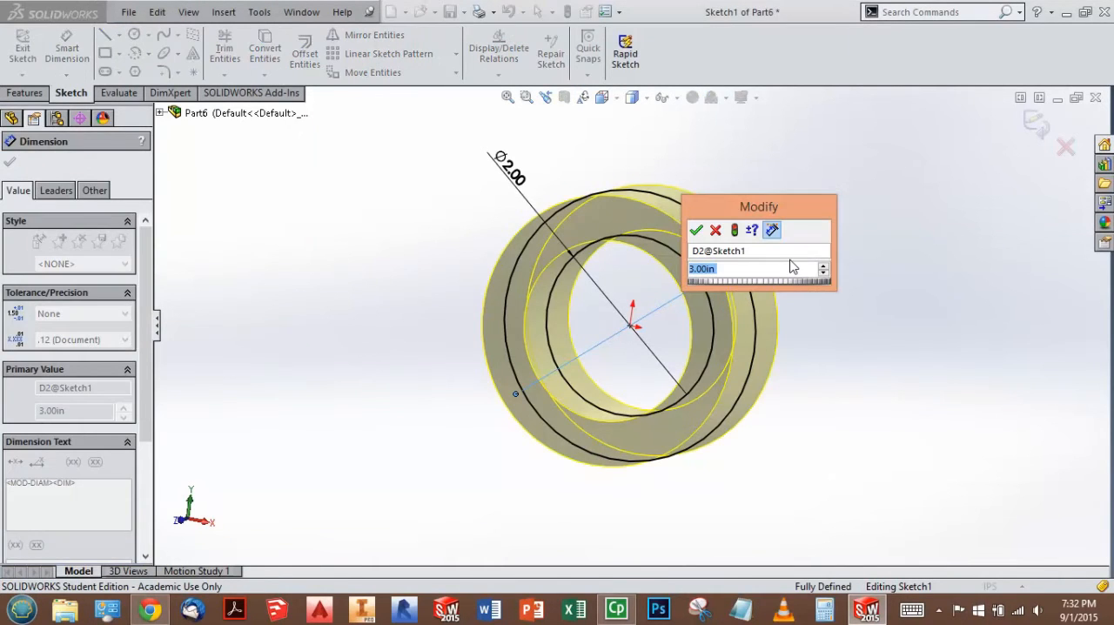
type("3.75")
left_click(696, 231)
left_click(1036, 122)
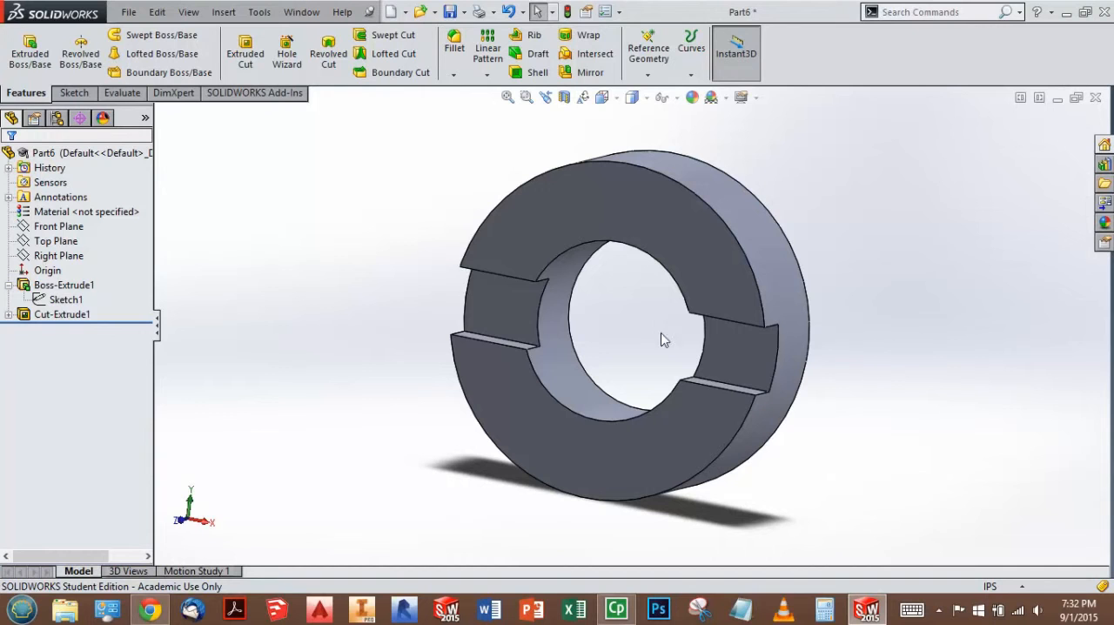
Step: Inspect the slot cut on the enlarged ring, undo the outer diameter change and exit the base sketch
left_click(76, 318)
mouse_move(73, 321)
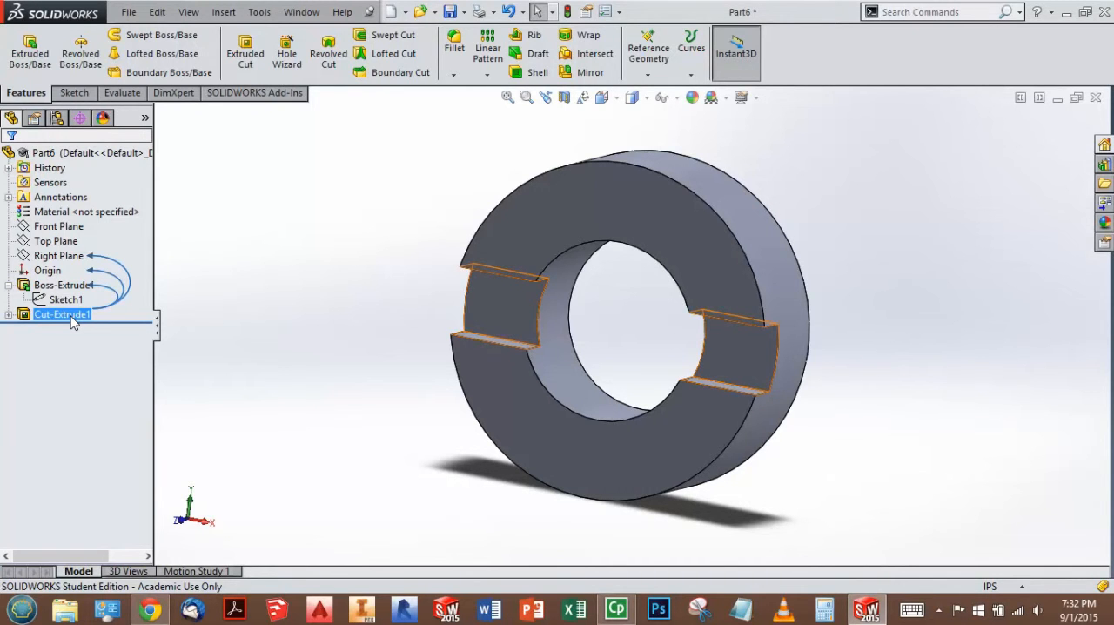
left_click(240, 366)
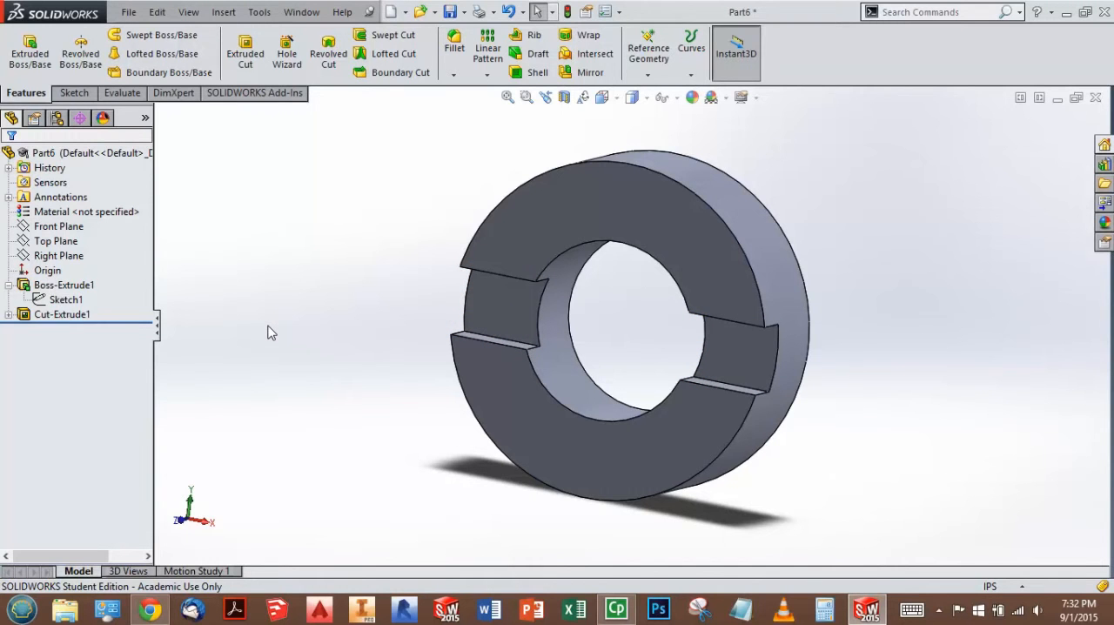
key("ctrl+z")
key("ctrl+z")
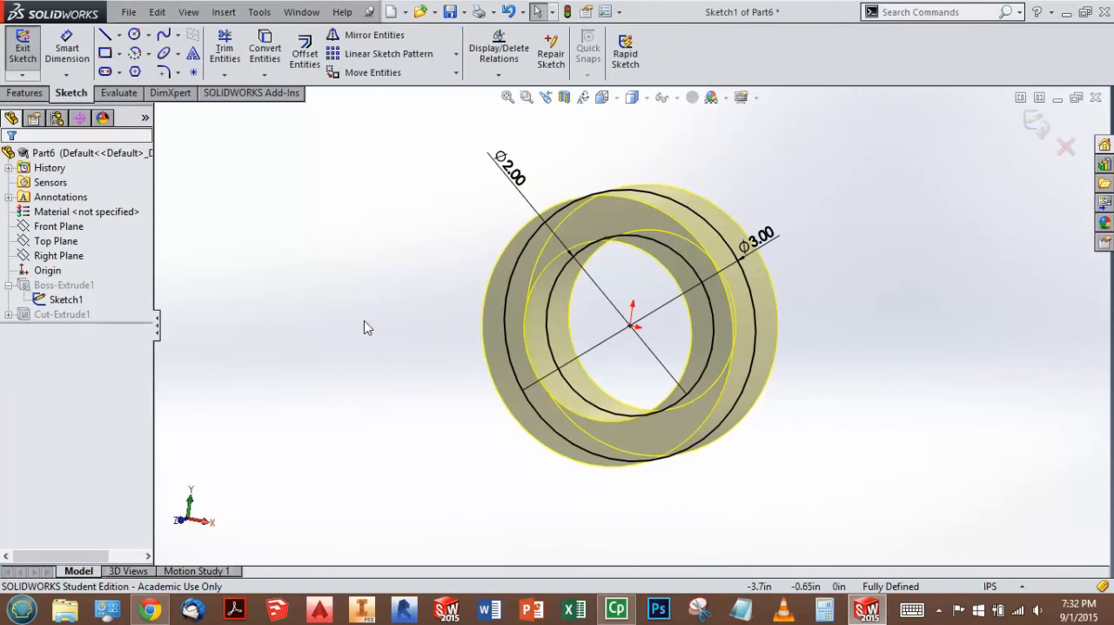
left_click(1035, 124)
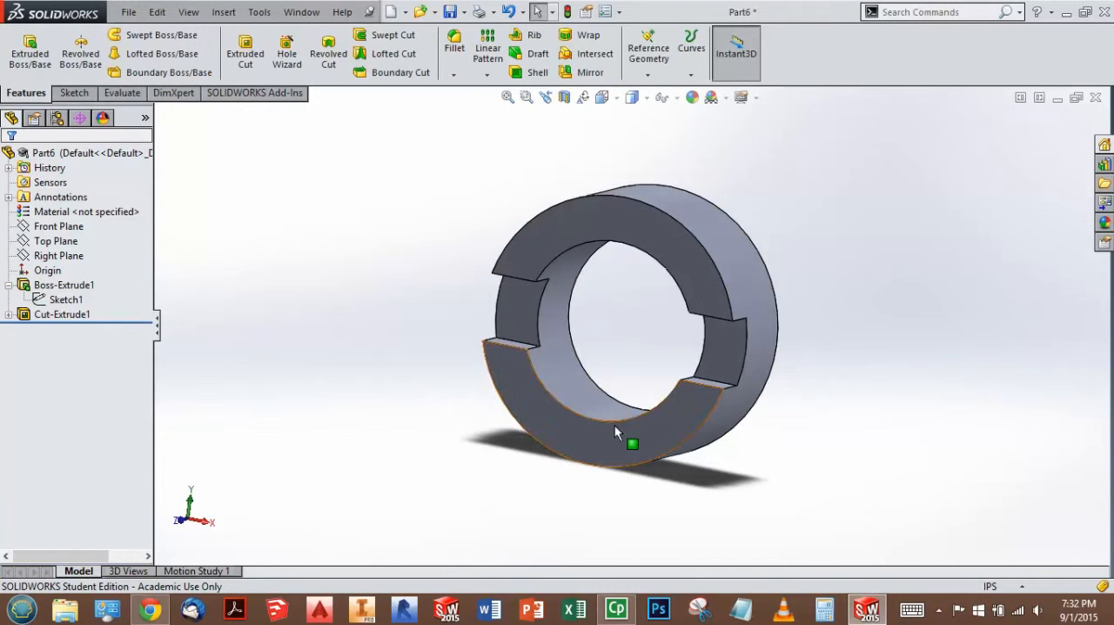
Step: Review the design intent and dimensions in the workbook drawing, return to the part and discard the empty open sketch
left_click(162, 610)
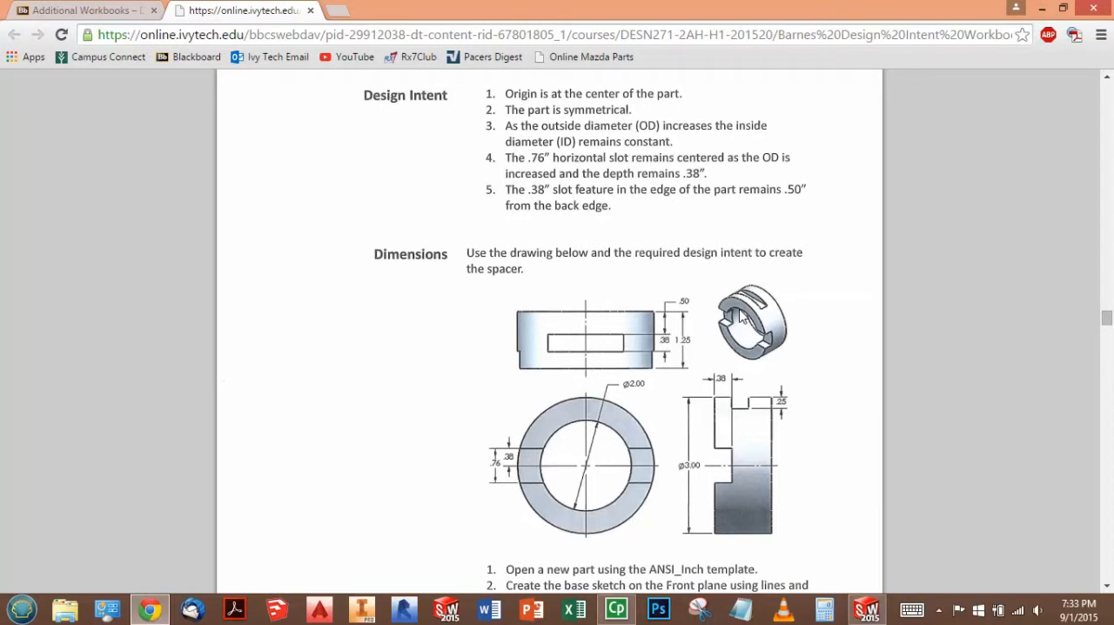
left_click(864, 611)
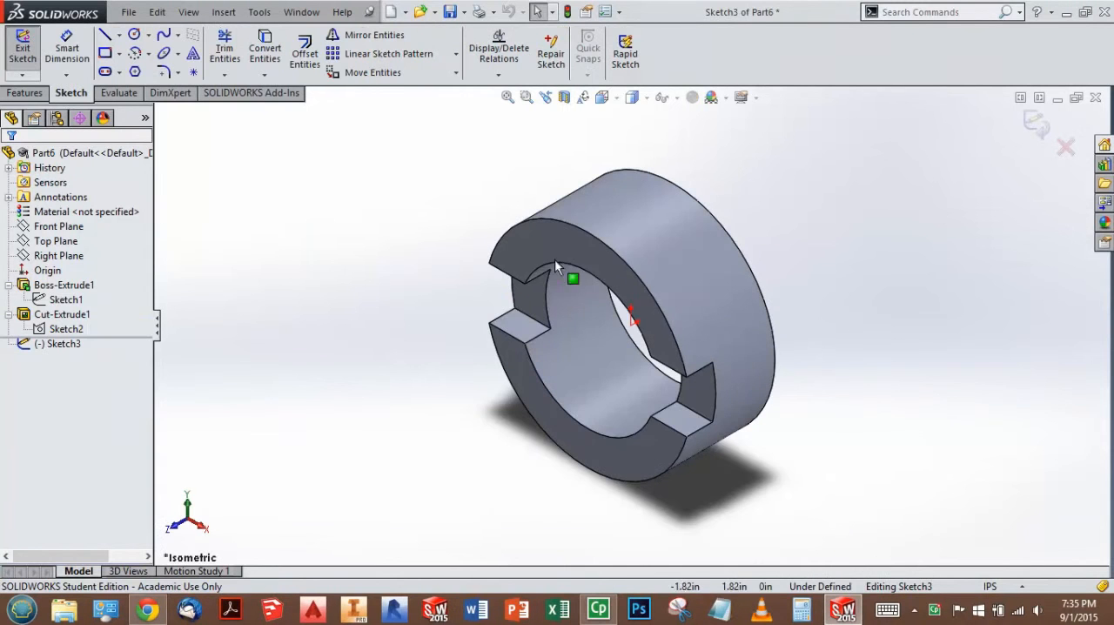
left_click(1066, 148)
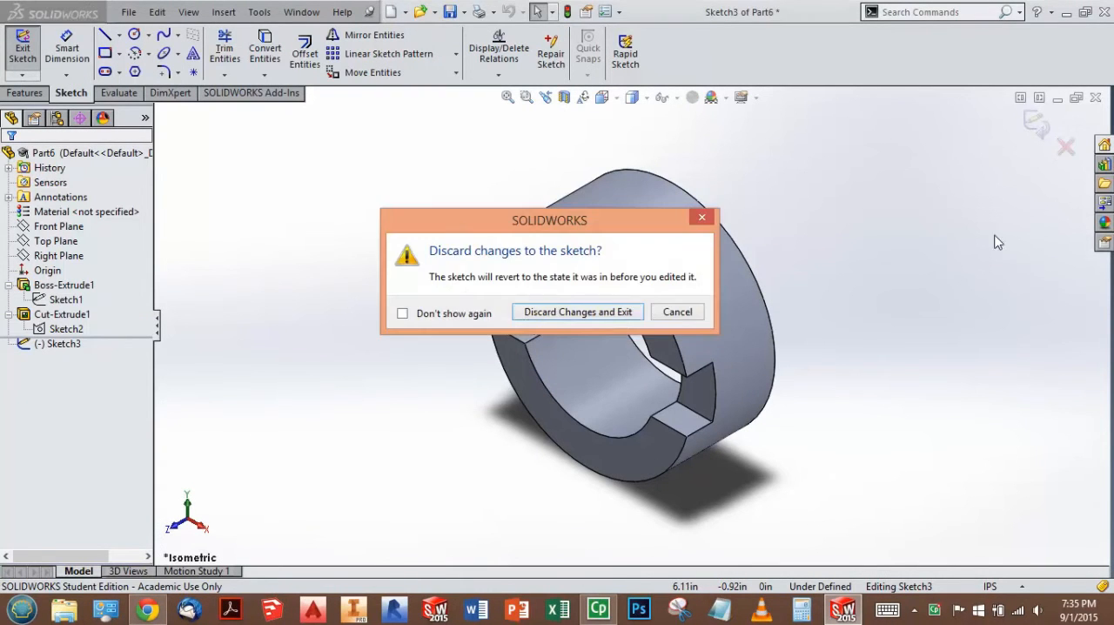
left_click(546, 312)
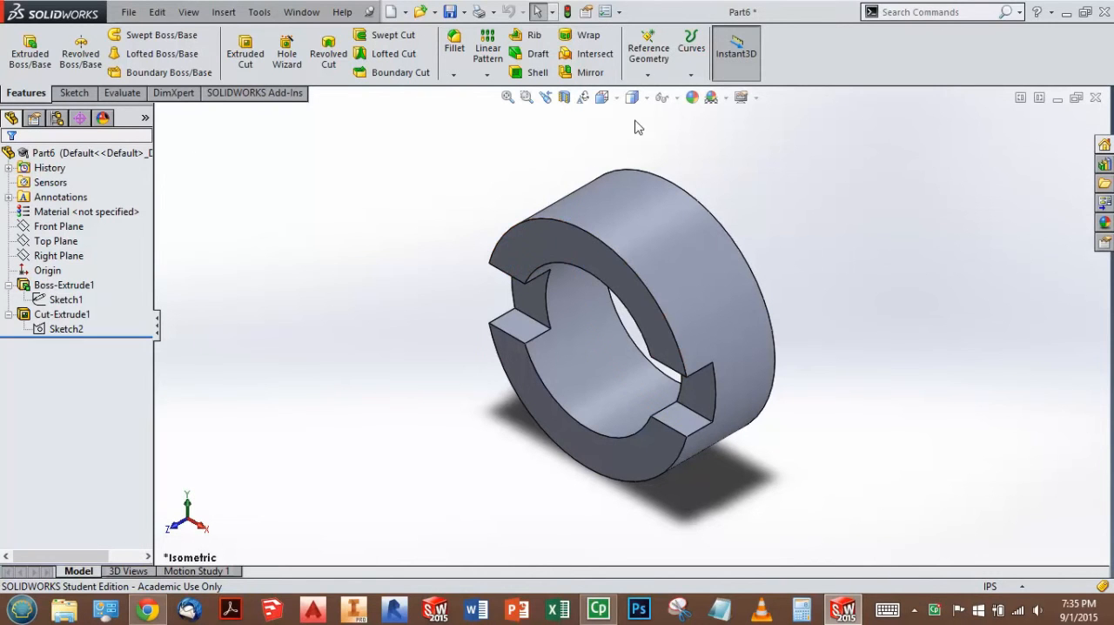
Step: Define a reference plane perpendicular to the Right Plane and tangent to the ring's outer cylindrical face
left_click(658, 64)
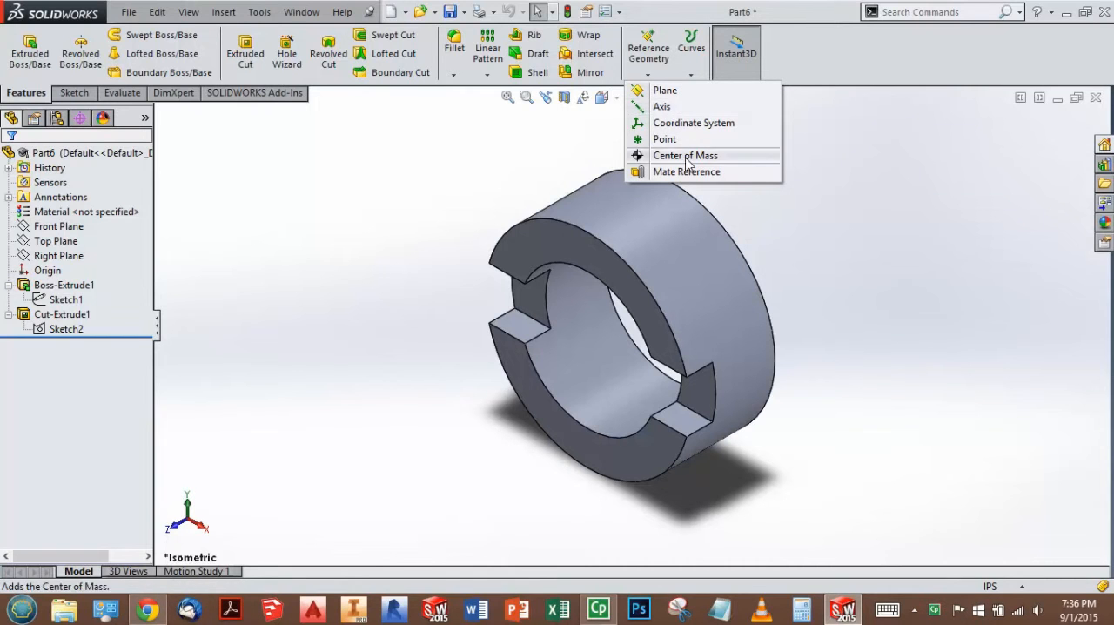
left_click(671, 92)
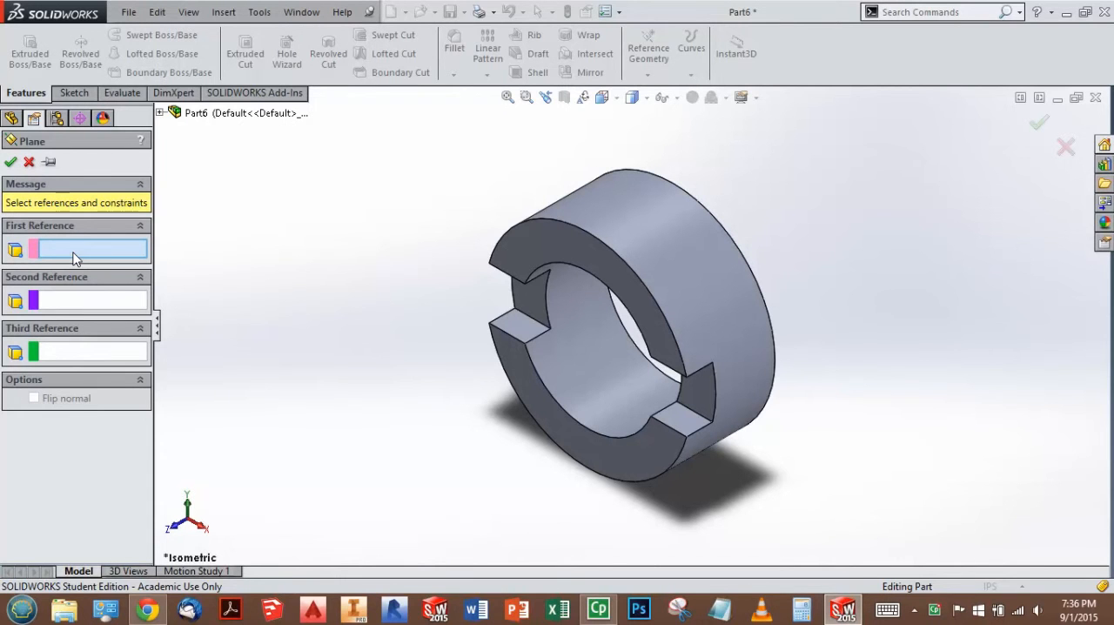
left_click(161, 113)
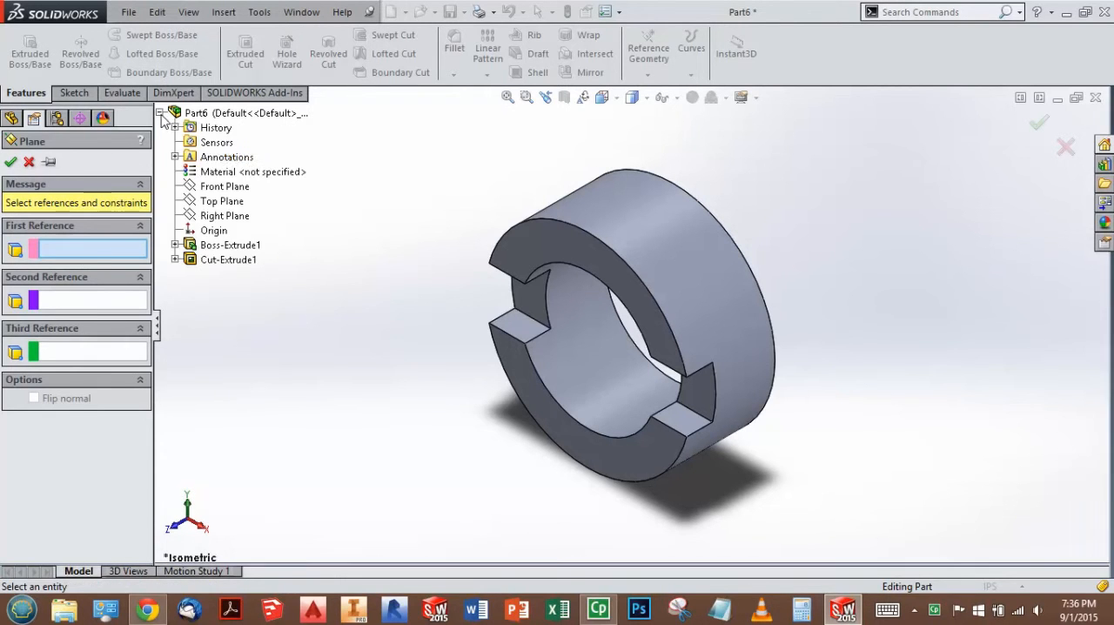
left_click(235, 220)
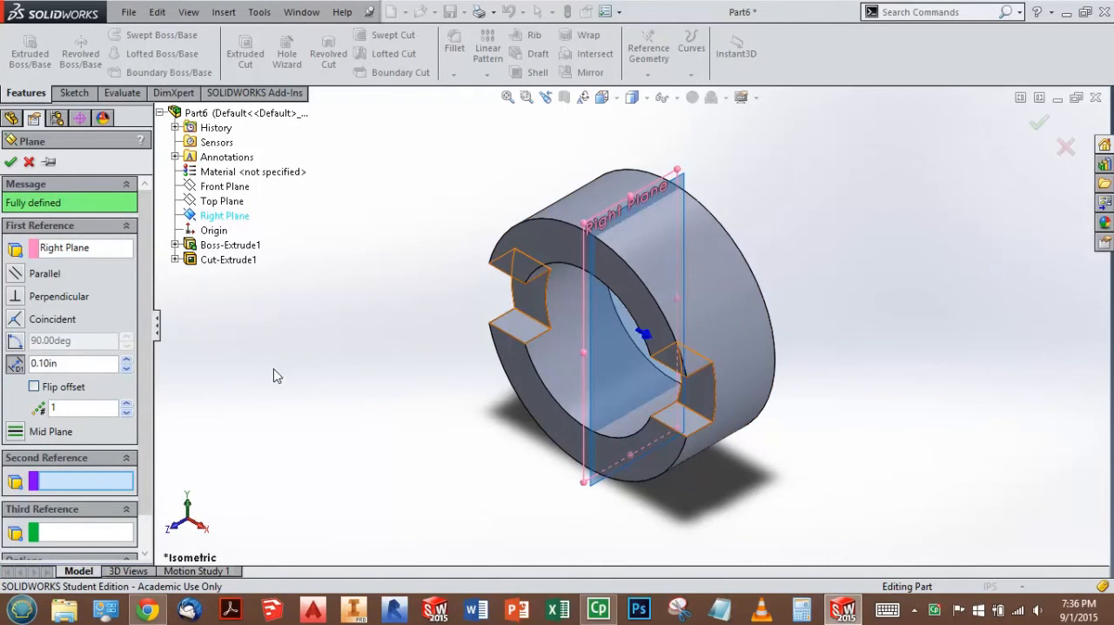
left_click(16, 297)
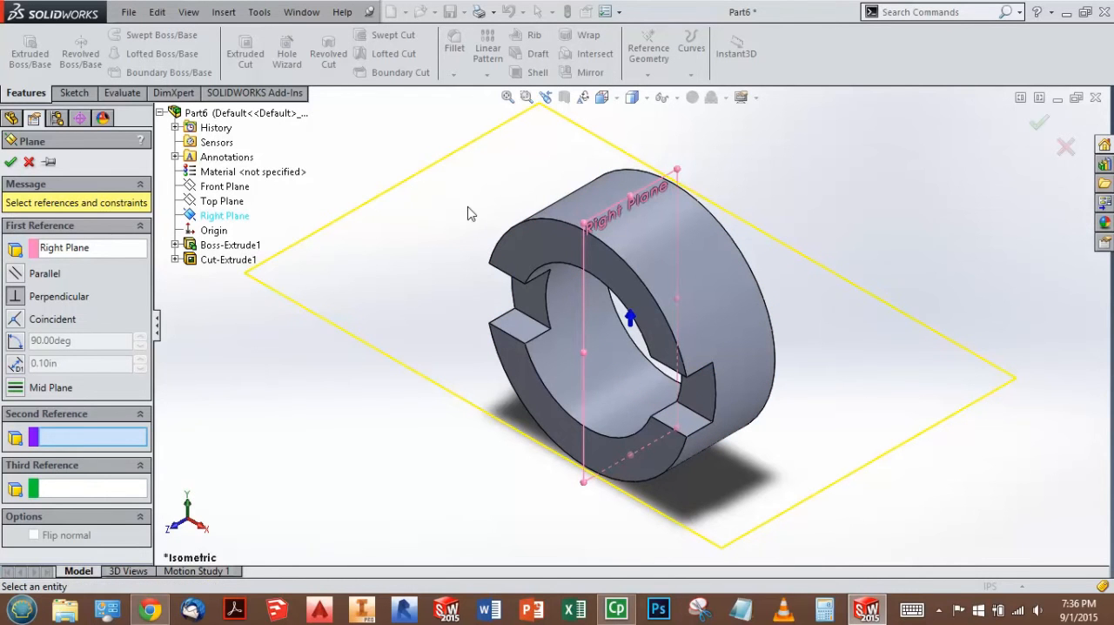
left_click(620, 205)
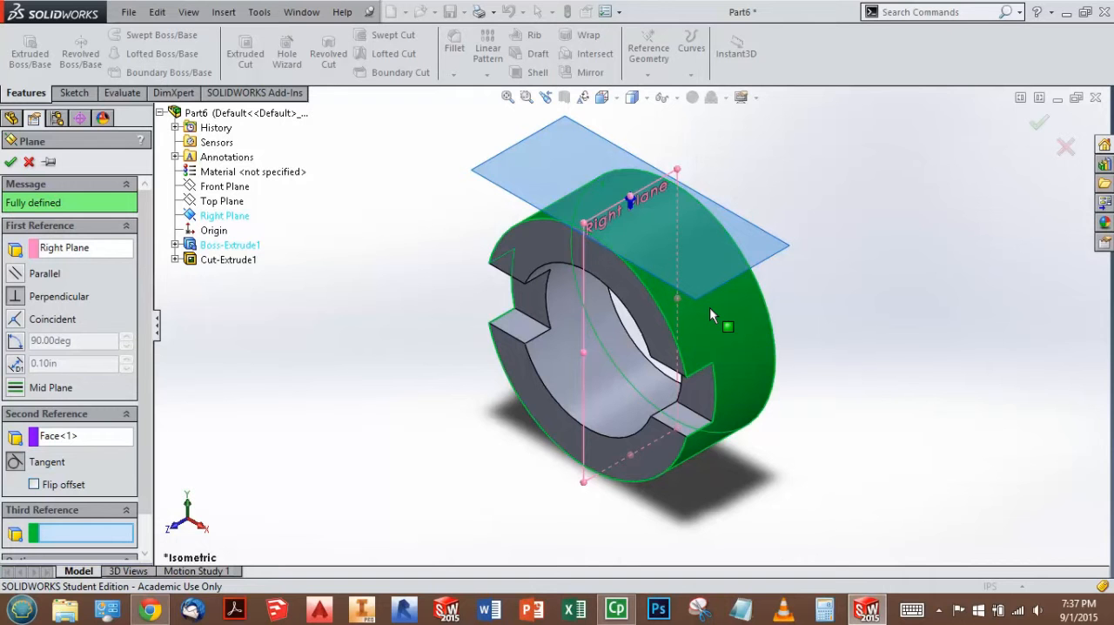
Step: Clear the plane's second reference, reselect the ring's outer cylindrical face as tangent and create the plane
middle_click_drag(614, 261, 673, 215)
scroll(675, 225, "down", 3)
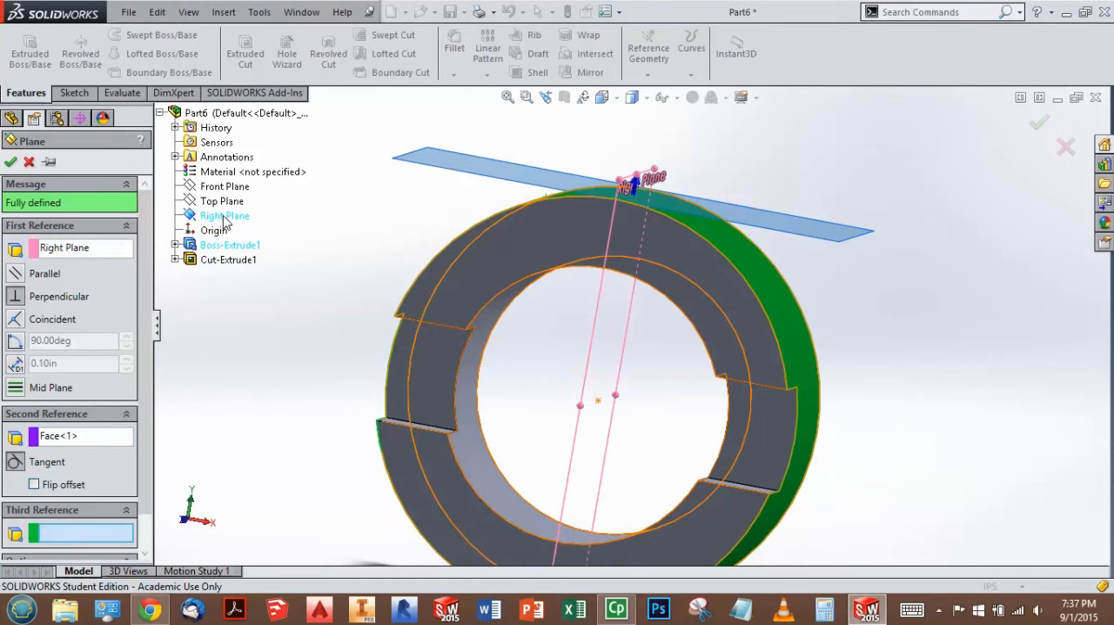
left_click(86, 439)
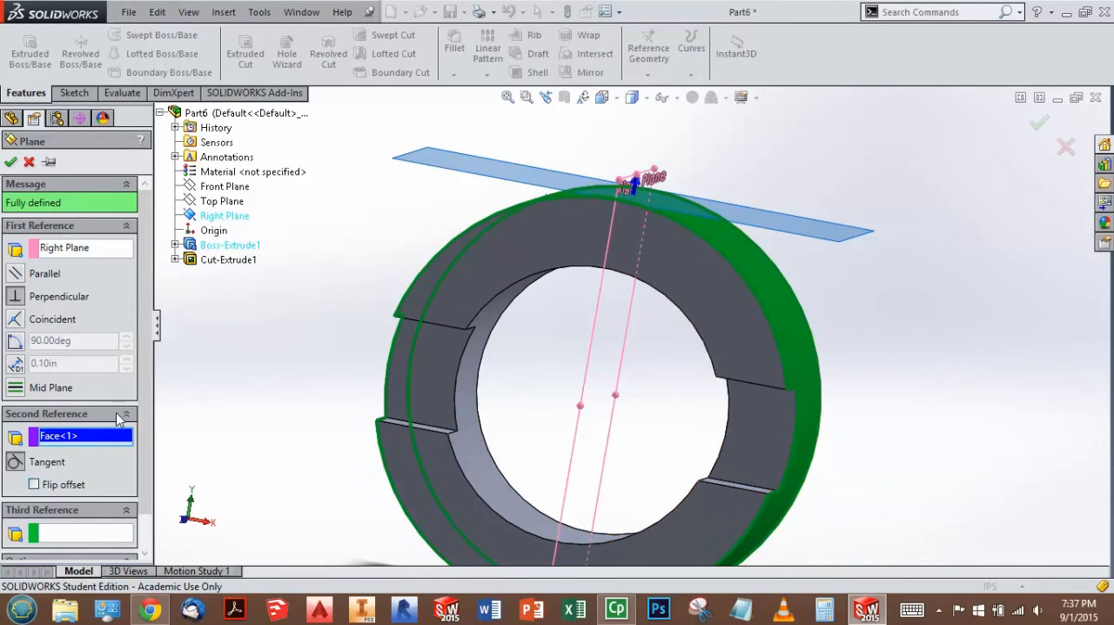
left_click(778, 291)
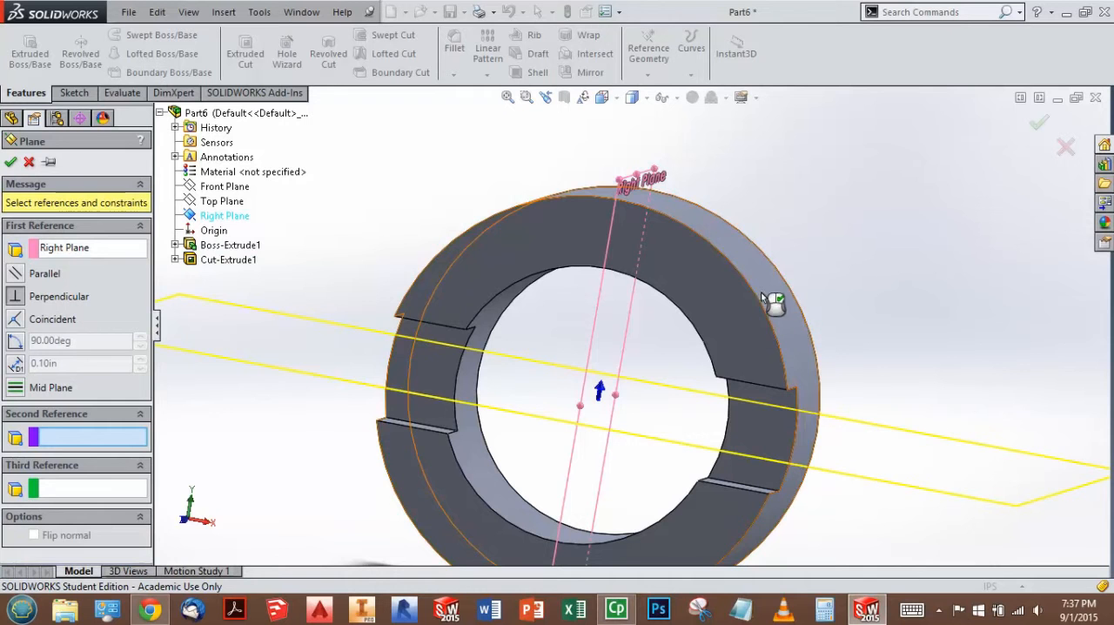
left_click(715, 230)
middle_click_drag(631, 306, 658, 325)
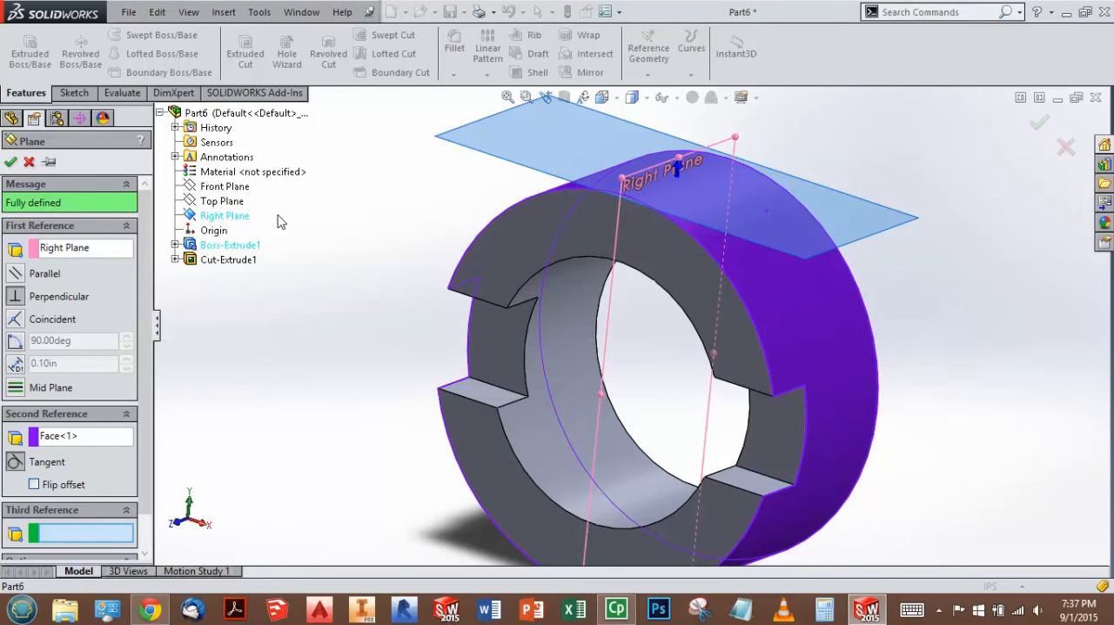
left_click(1041, 123)
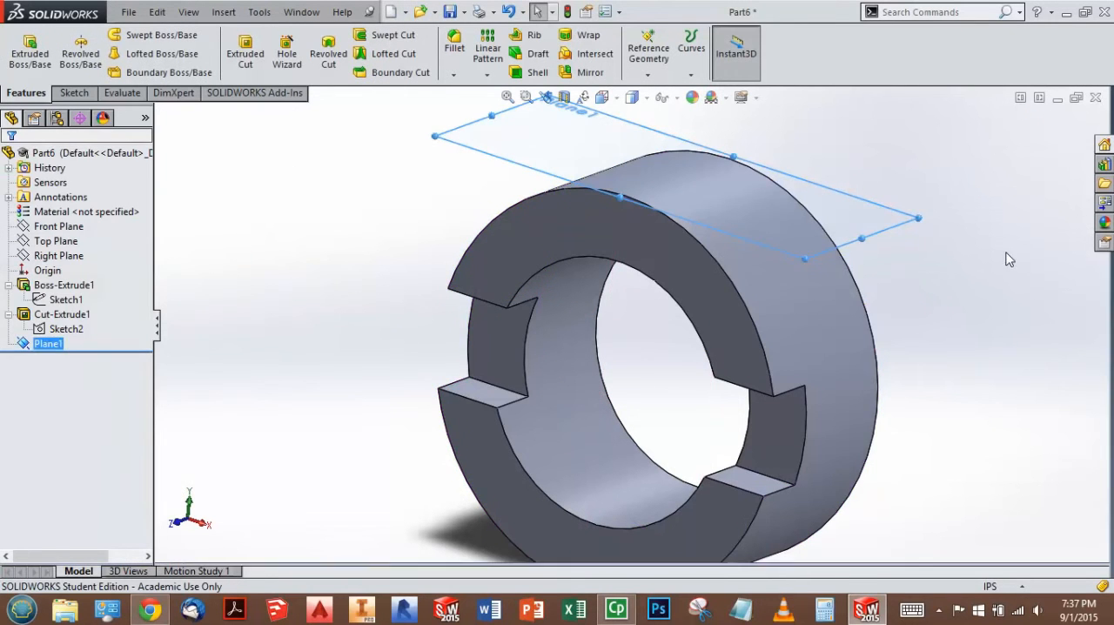
Step: Start a sketch on the new tangent plane and orient the view normal to it
middle_click_drag(681, 255, 667, 265)
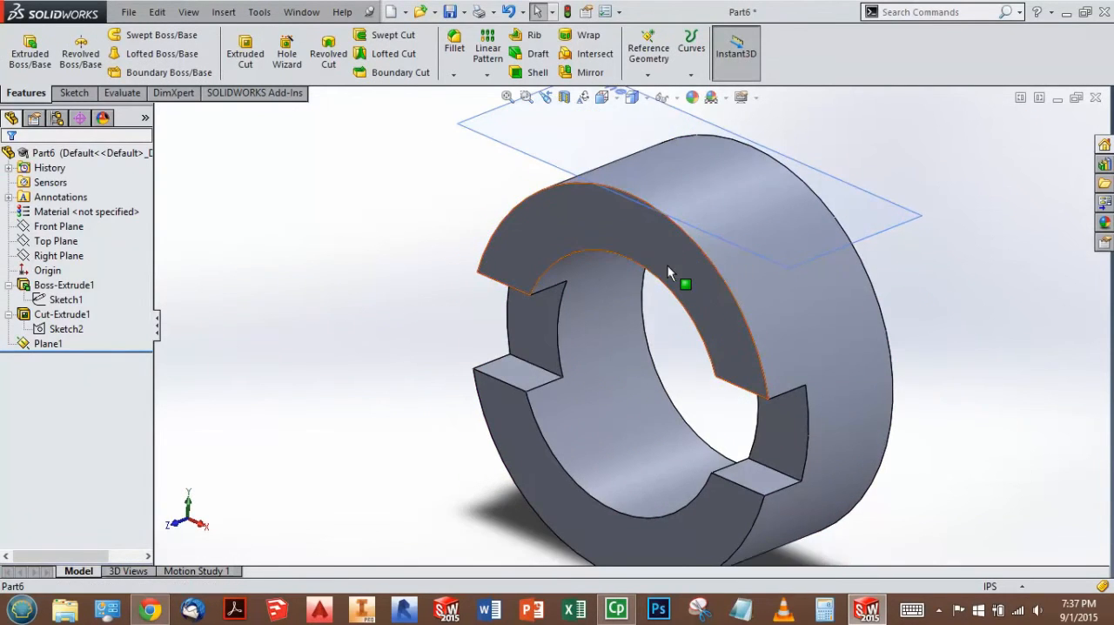
key("ctrl+space")
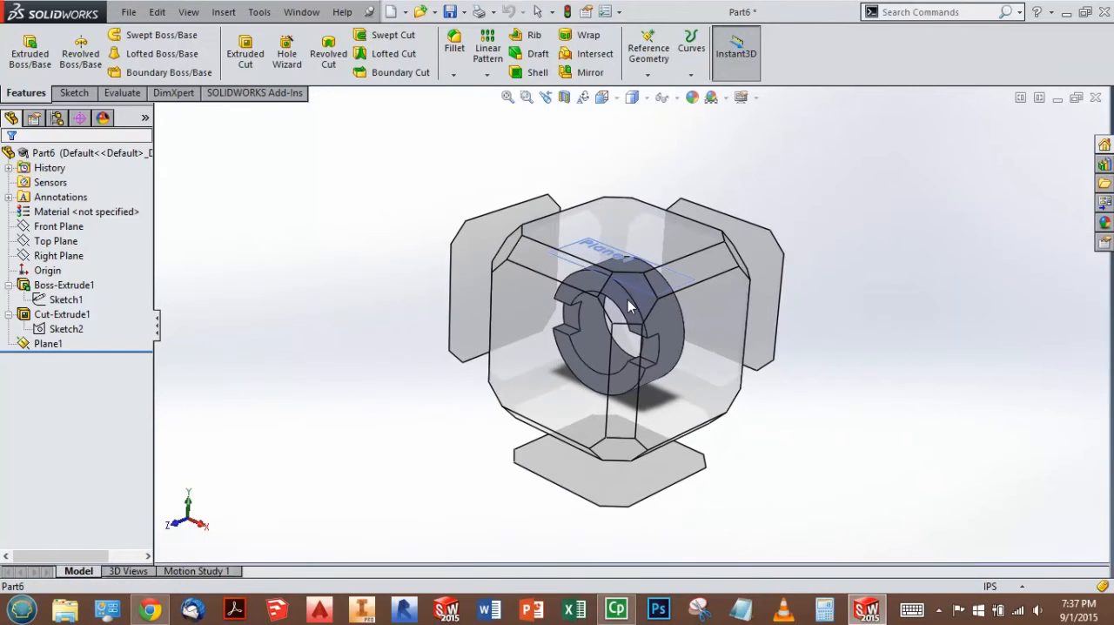
left_click(630, 305)
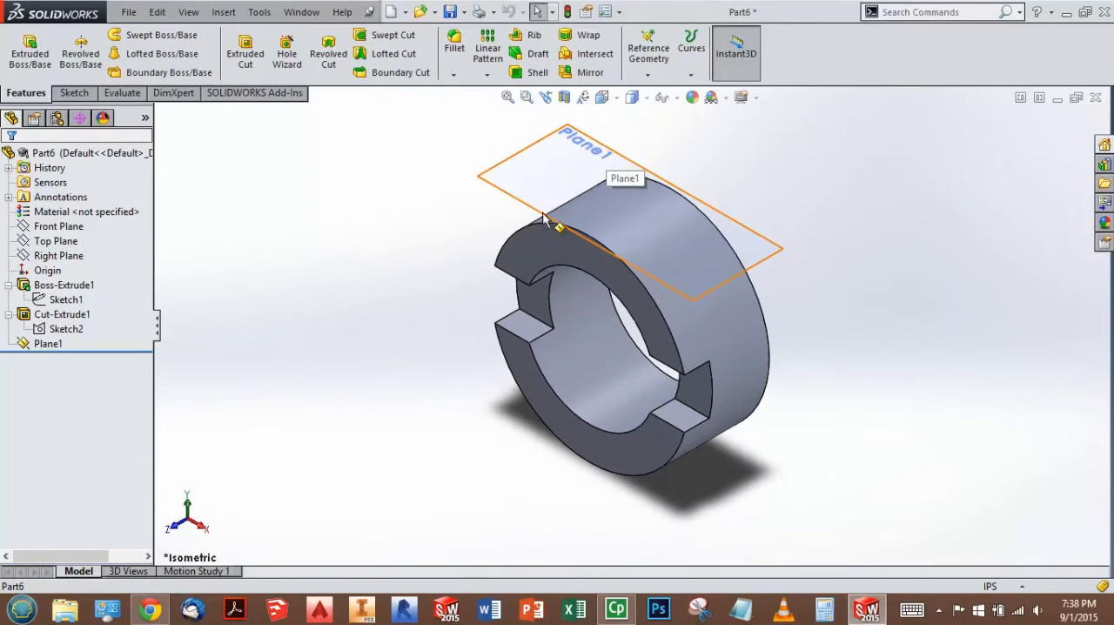
left_click(73, 256)
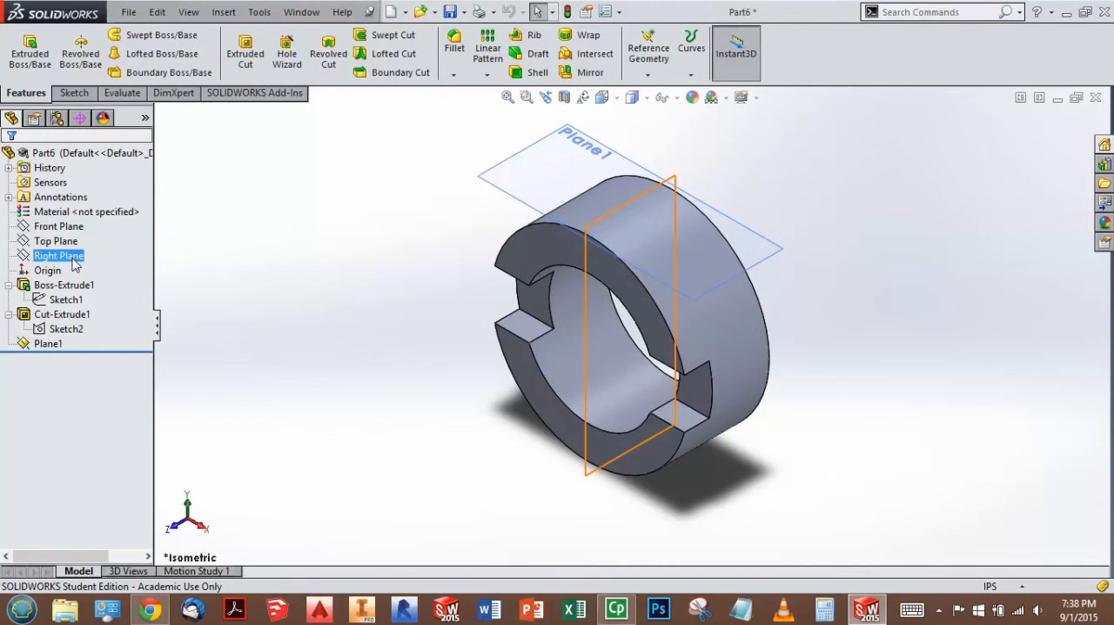
left_click(50, 344)
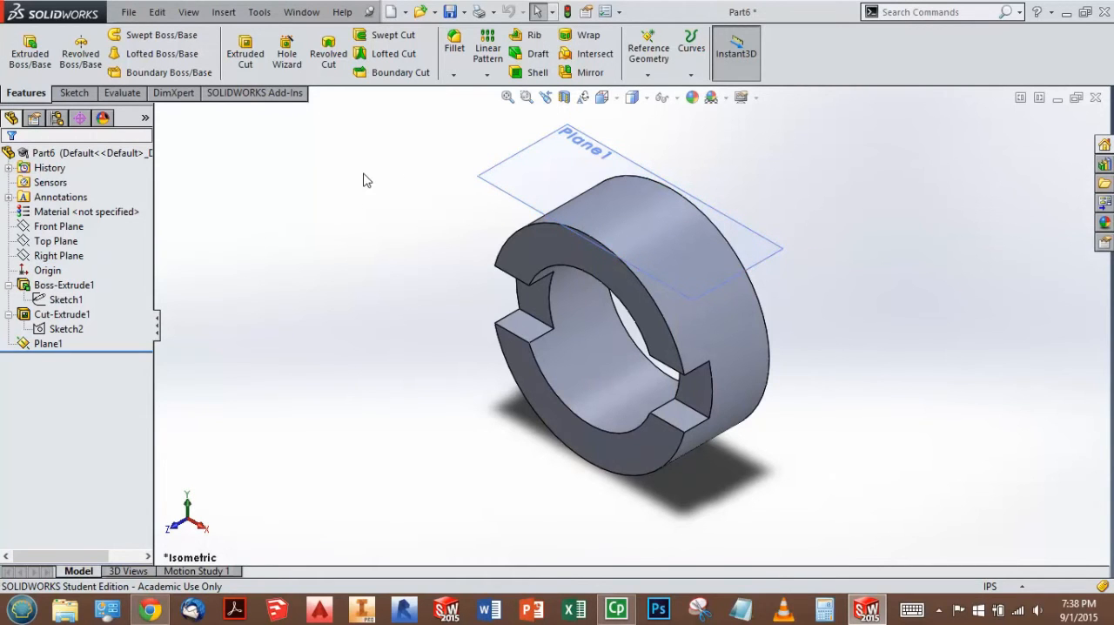
left_click(74, 93)
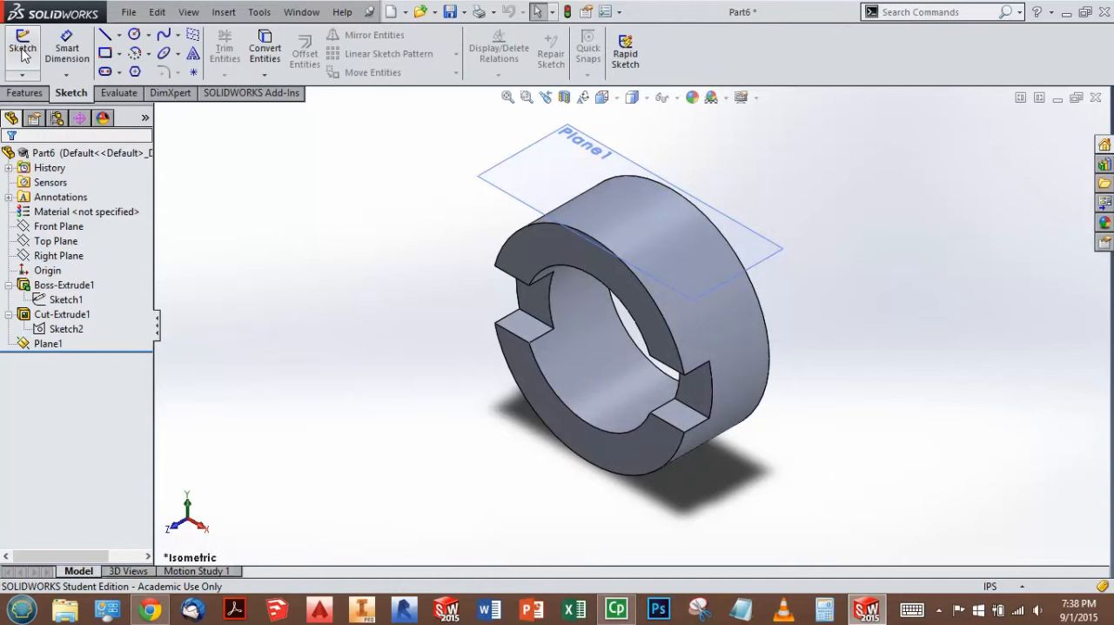
left_click(22, 45)
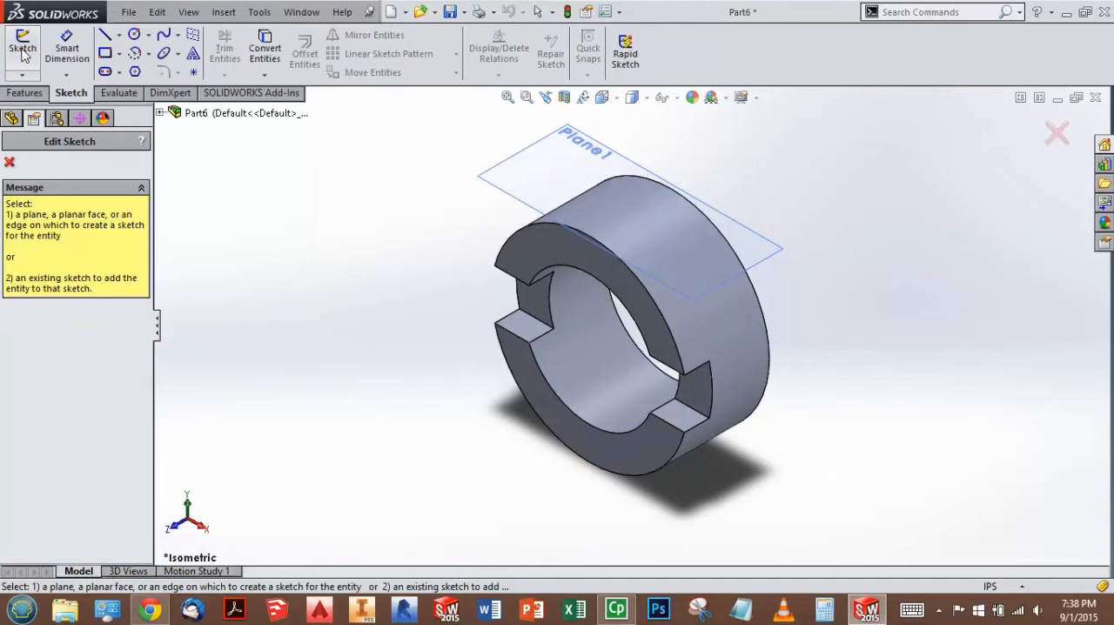
left_click(527, 207)
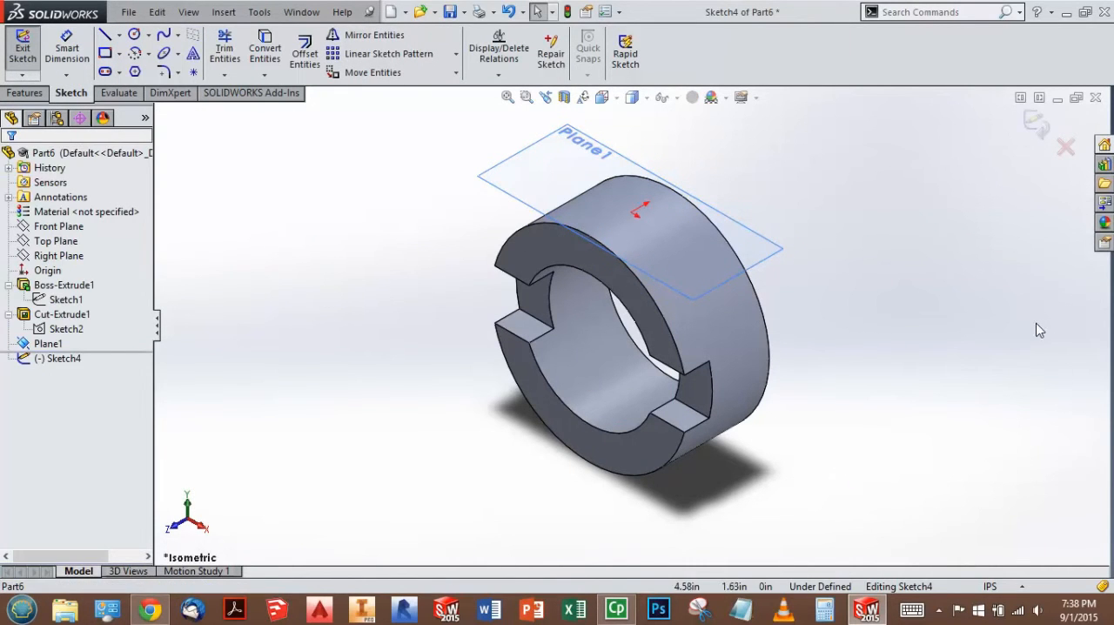
key("ctrl+8")
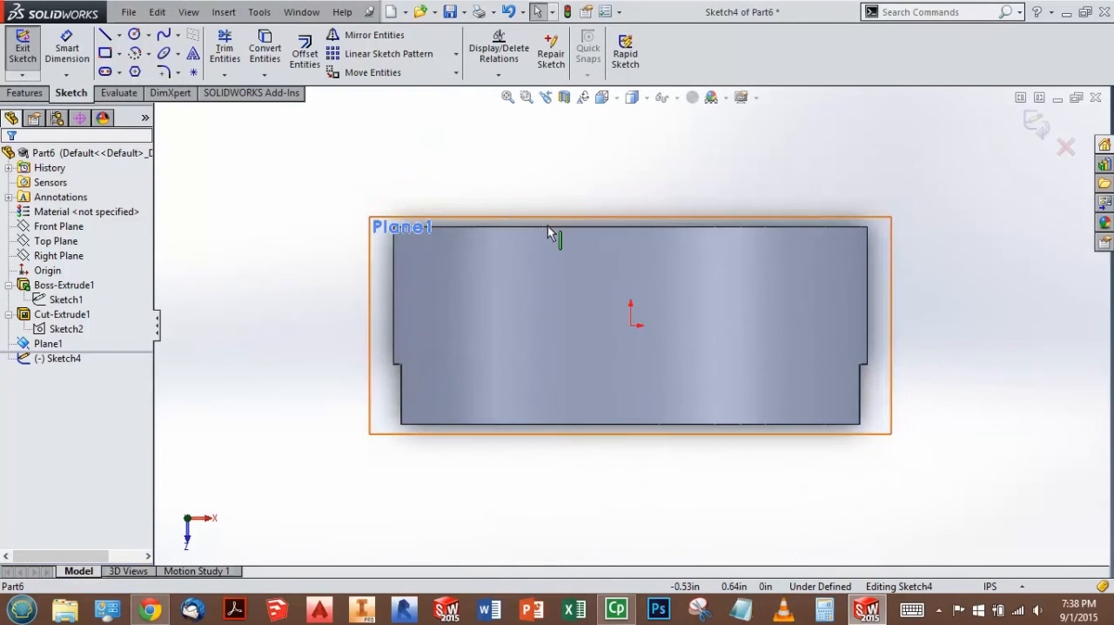
Step: Recheck the edge slot in the workbook drawing and sketch a vertical centerline between the midpoints of the ring's back and front edges
left_click(151, 611)
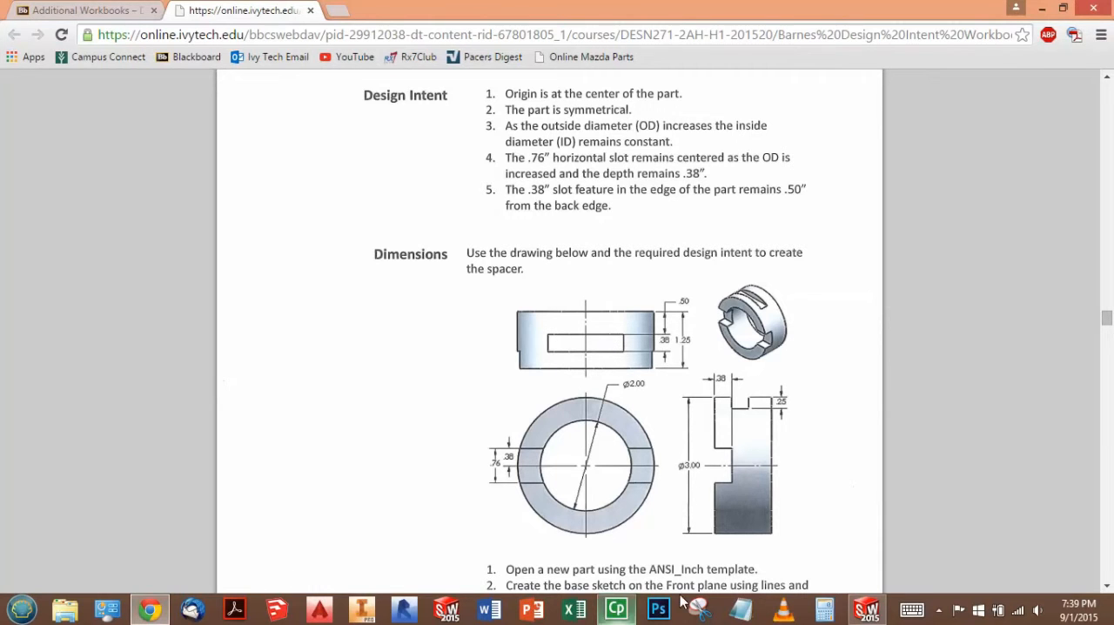
left_click(867, 610)
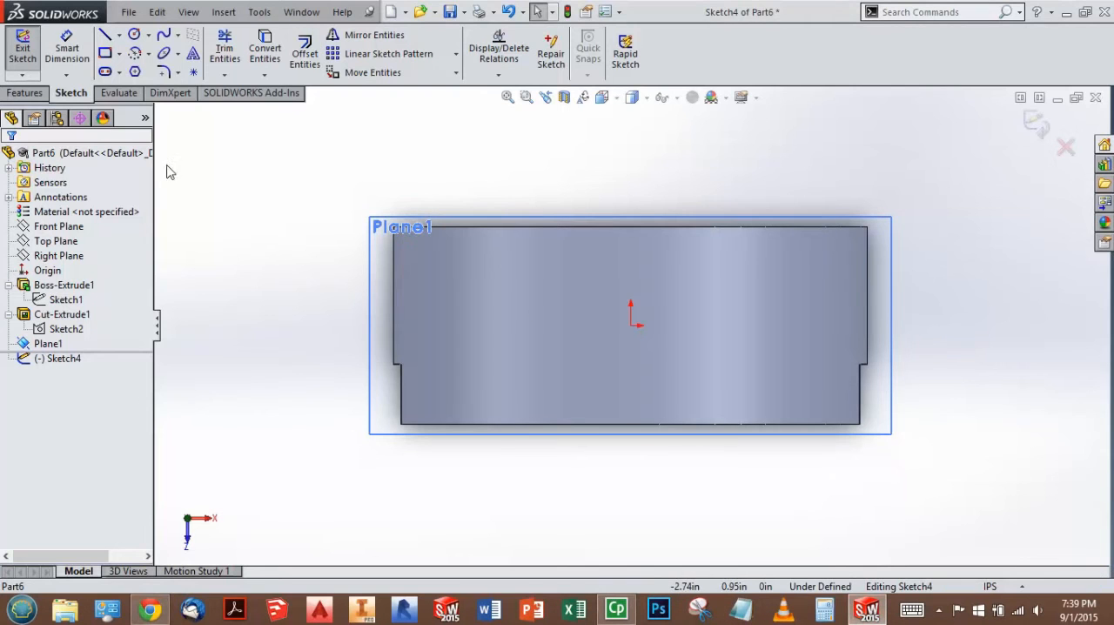
left_click(119, 35)
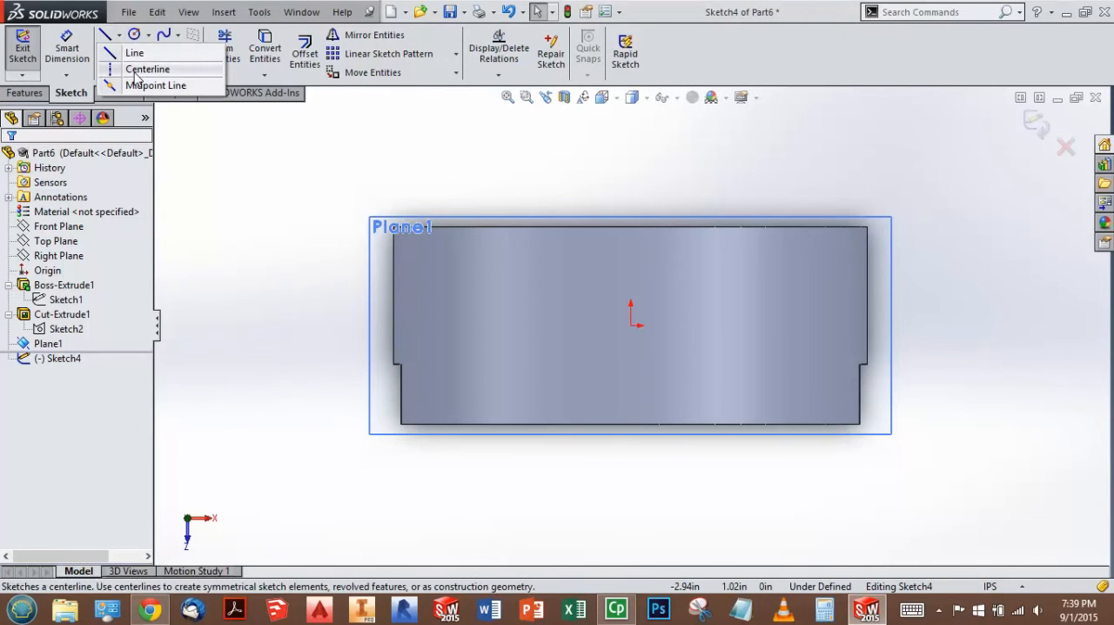
left_click(140, 70)
left_click(630, 227)
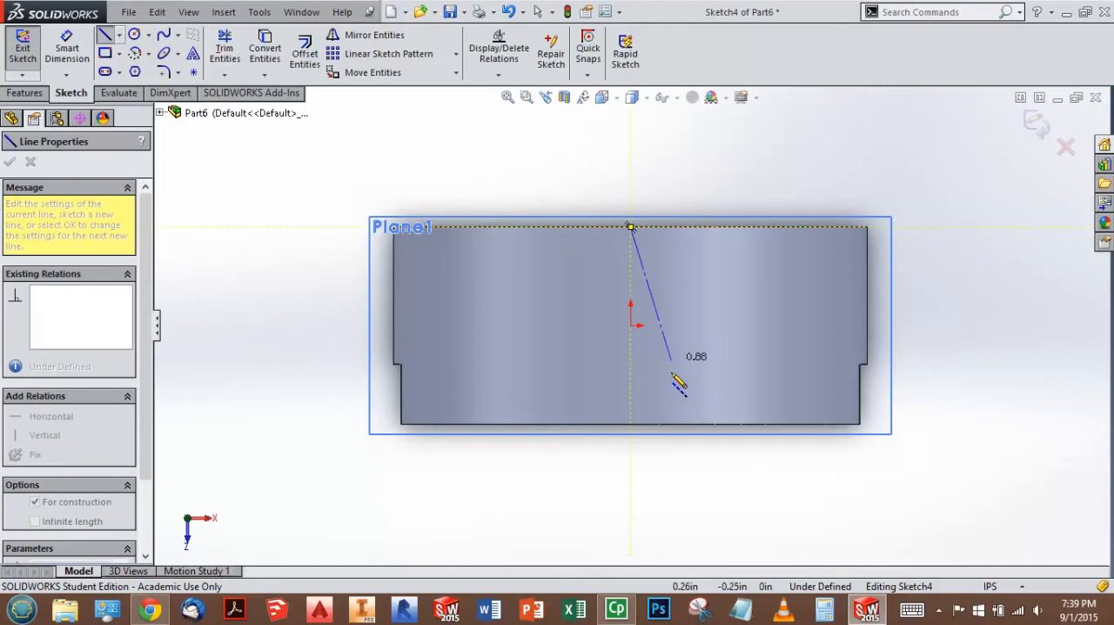
left_click(630, 424)
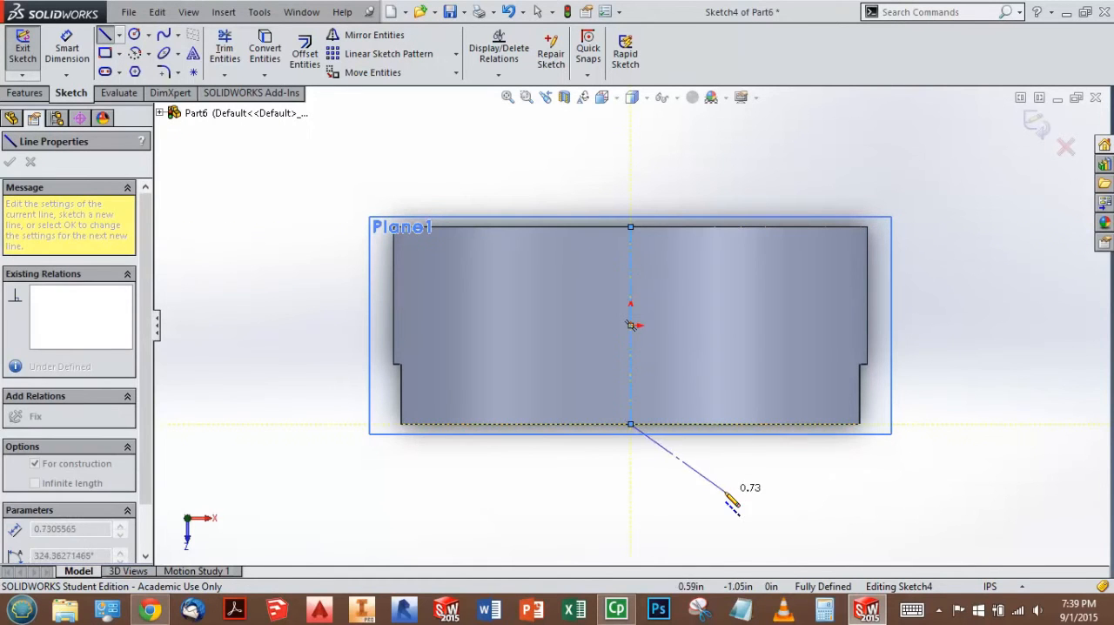
key("Escape")
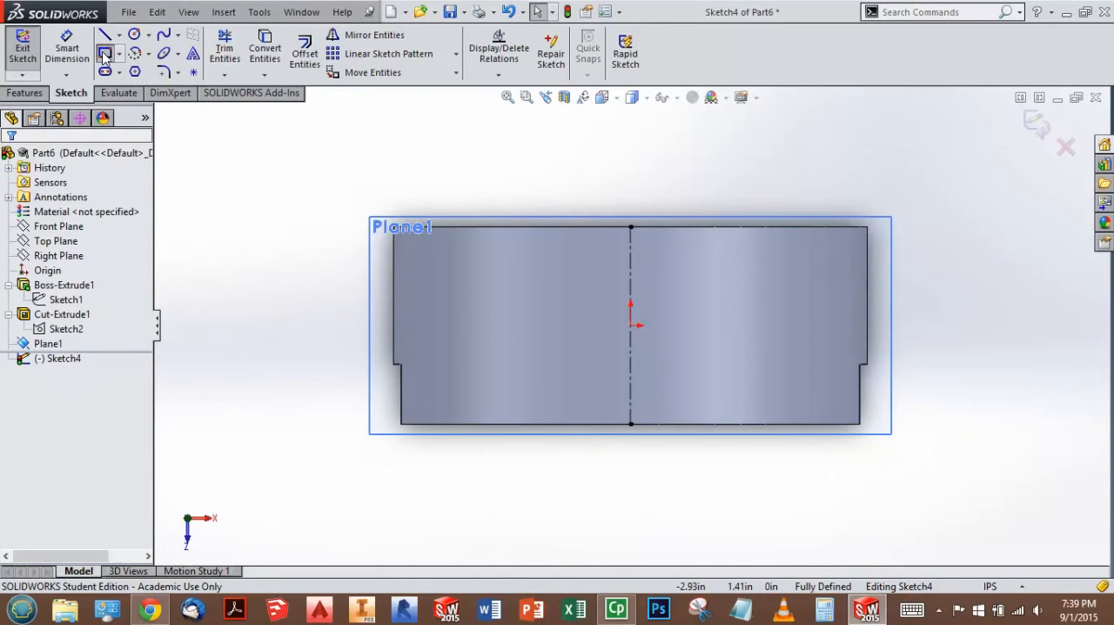
Step: Sketch a corner rectangle about 2.07 in wide and 0.36 in high across the centerline, near the ring's front edge
left_click(104, 53)
left_click(468, 336)
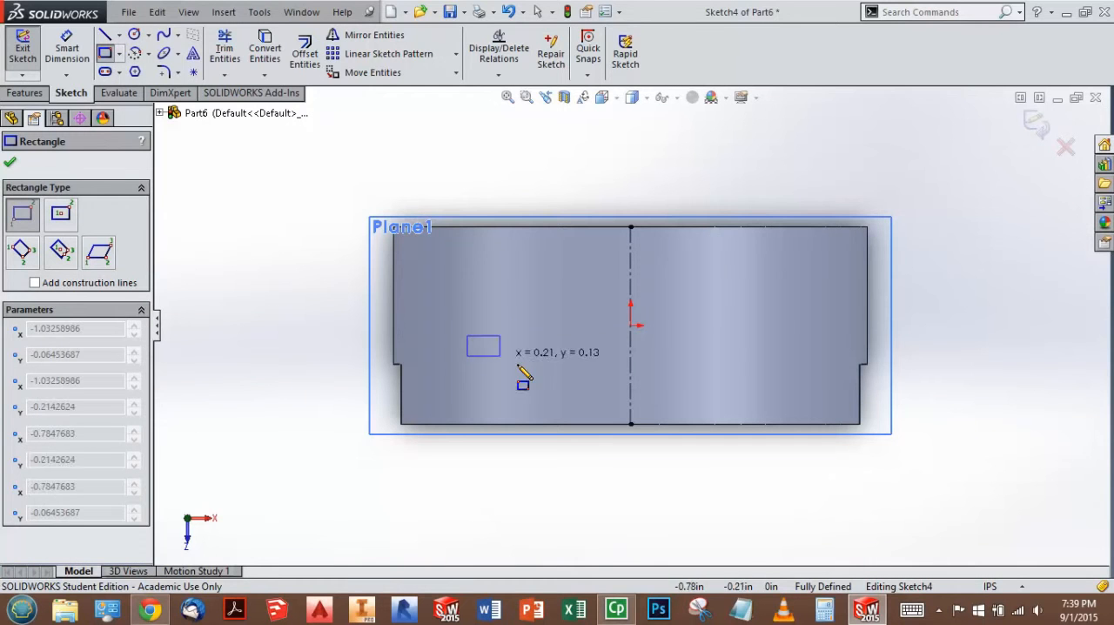
left_click(794, 391)
key("Escape")
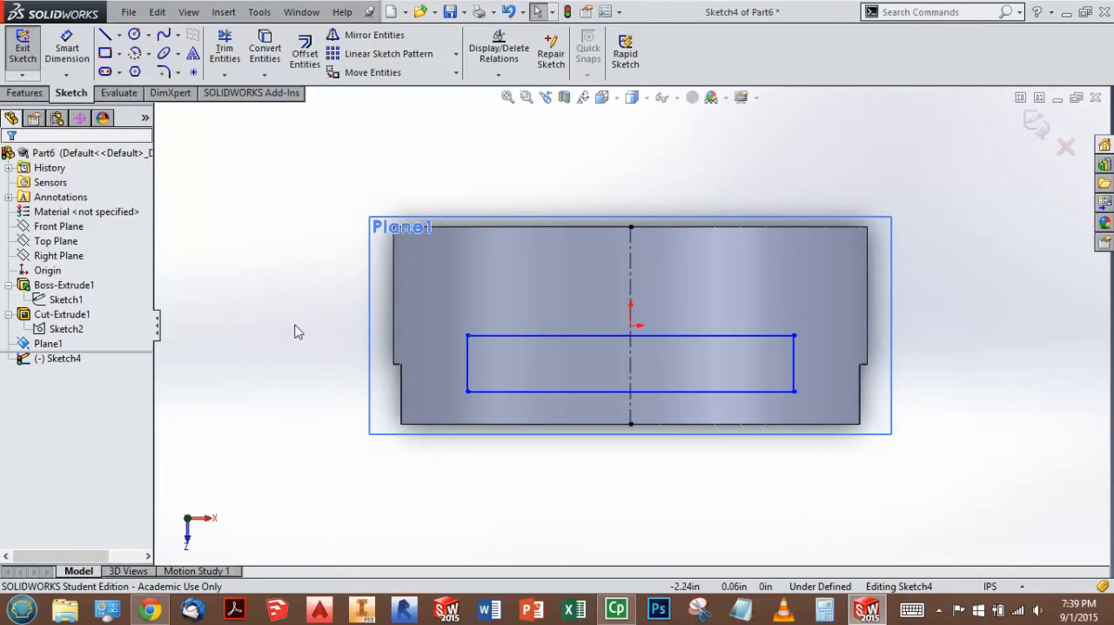
Step: Make the rectangle's two short sides symmetric about the vertical centerline
left_click(468, 361)
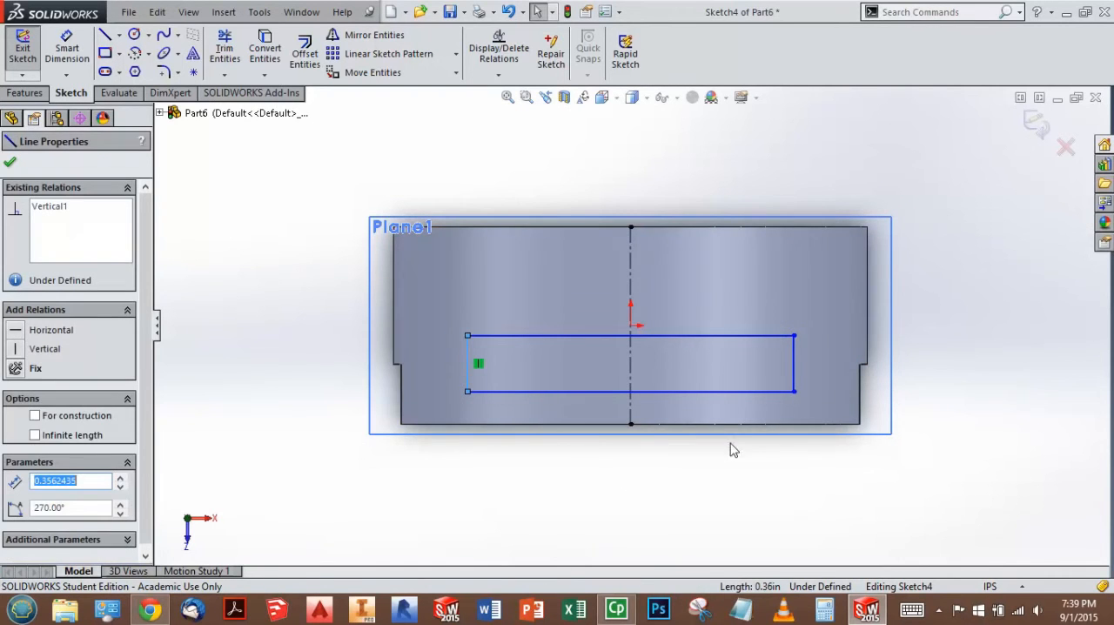
left_click(794, 374, "ctrl")
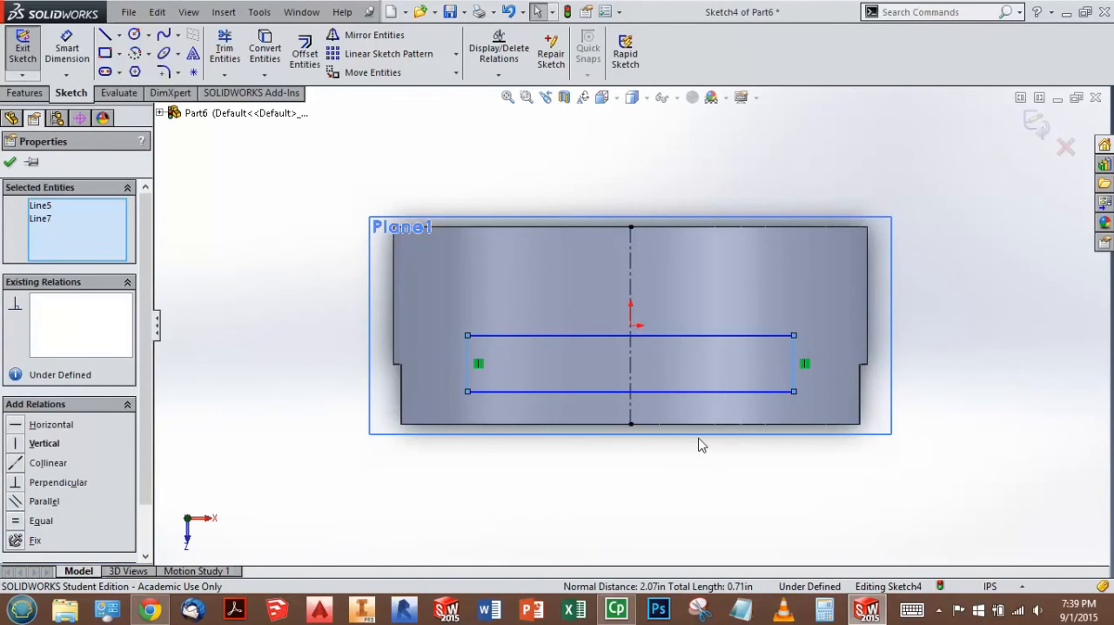
left_click(631, 362, "ctrl")
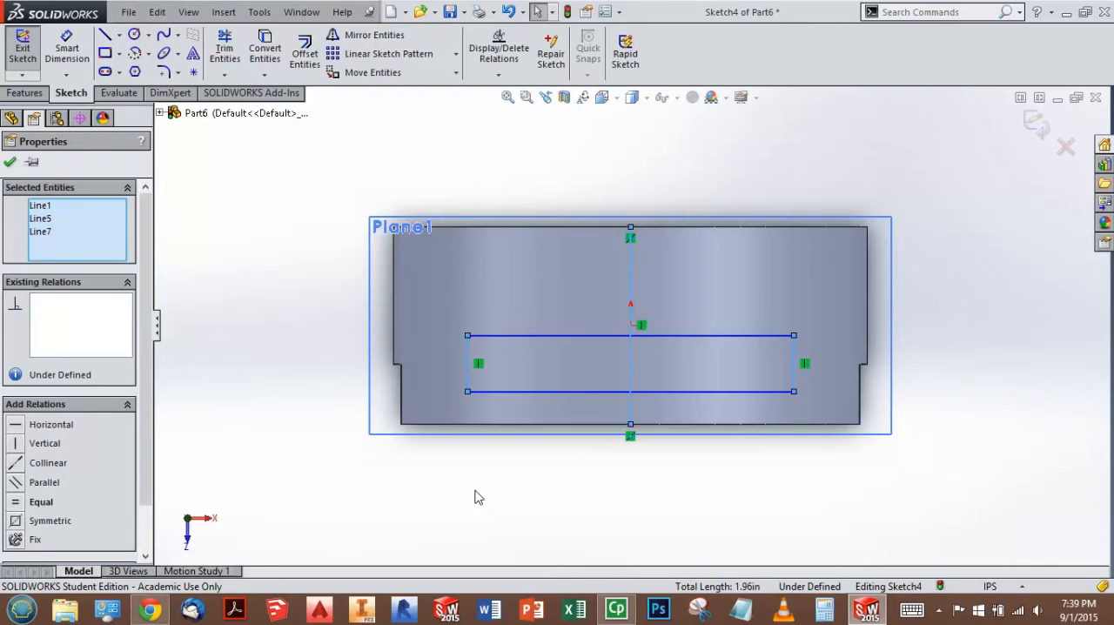
left_click(17, 521)
left_click(389, 520)
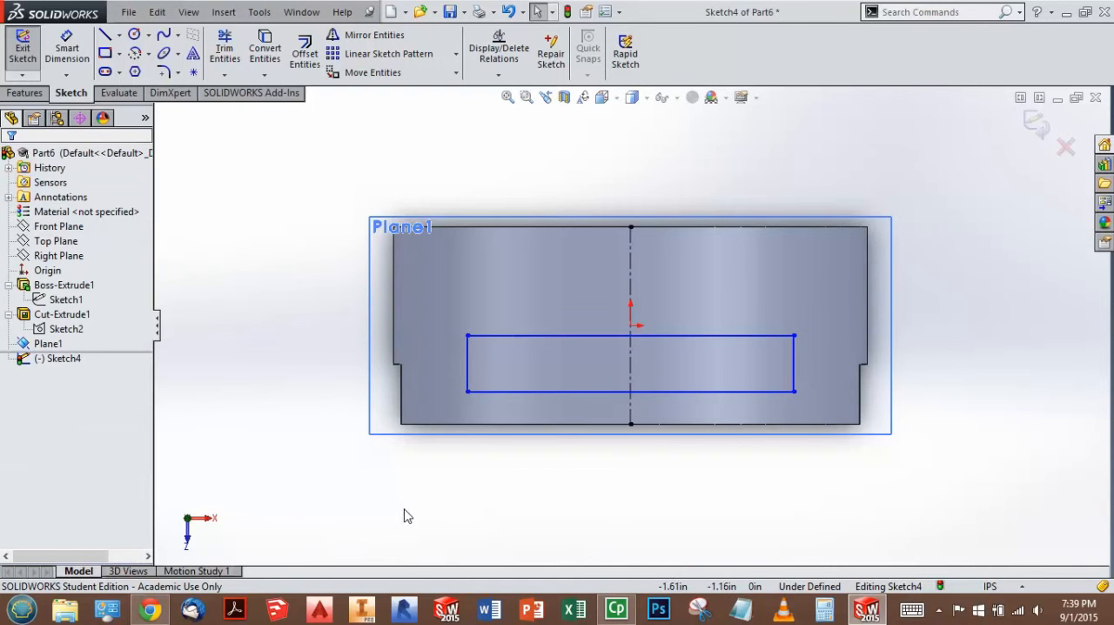
Step: Dimension the rectangle's upper long side 0.50 in from the ring's back edge
left_click(66, 53)
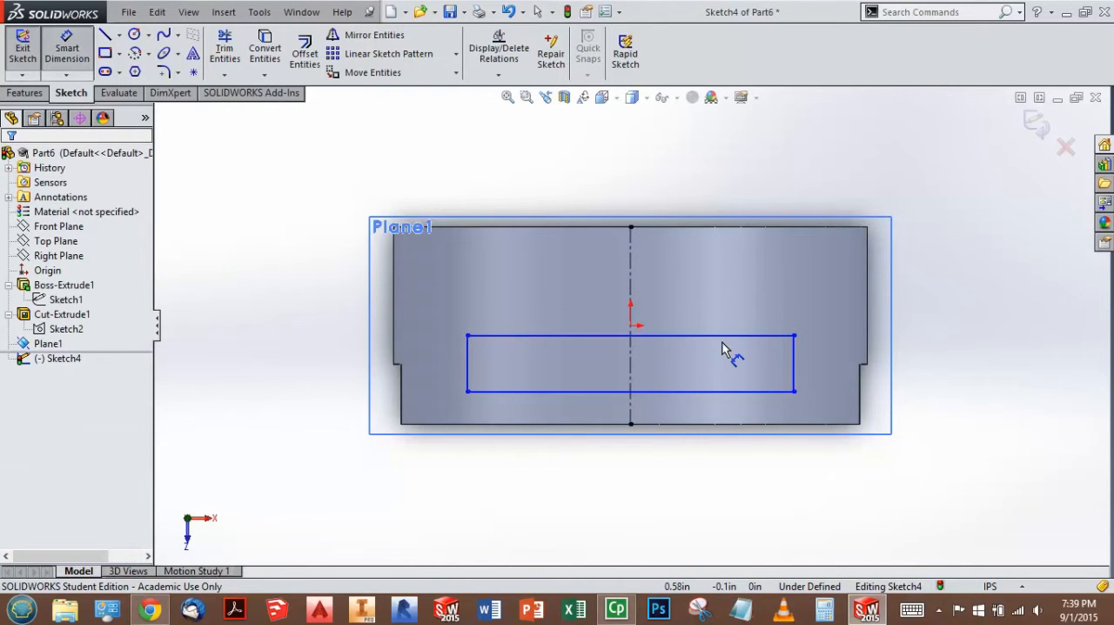
left_click_drag(738, 336, 747, 277)
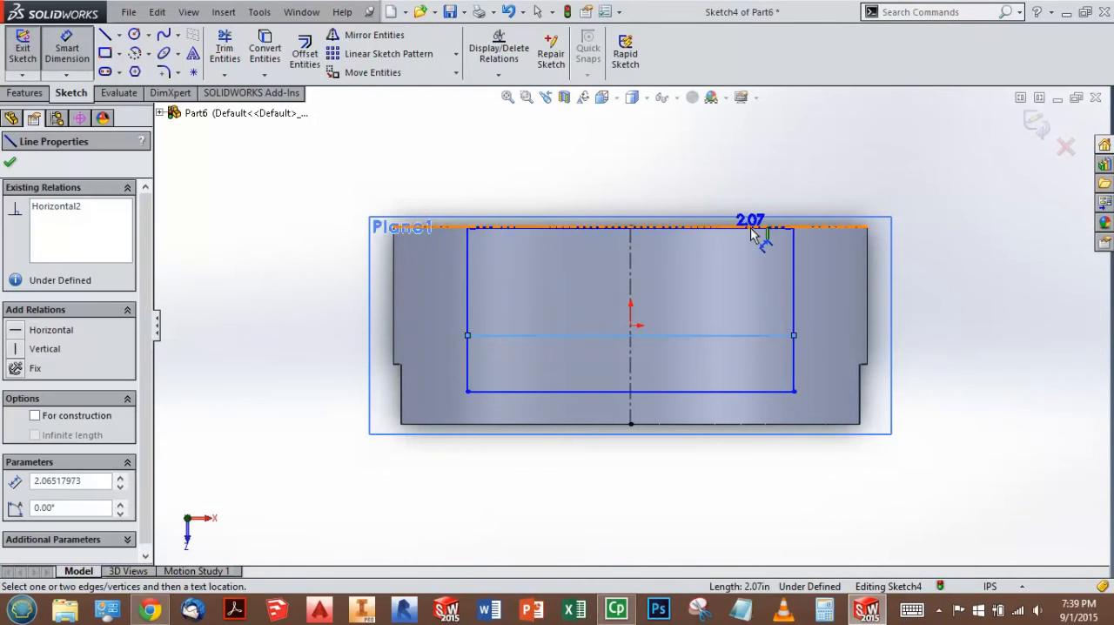
left_click(754, 228)
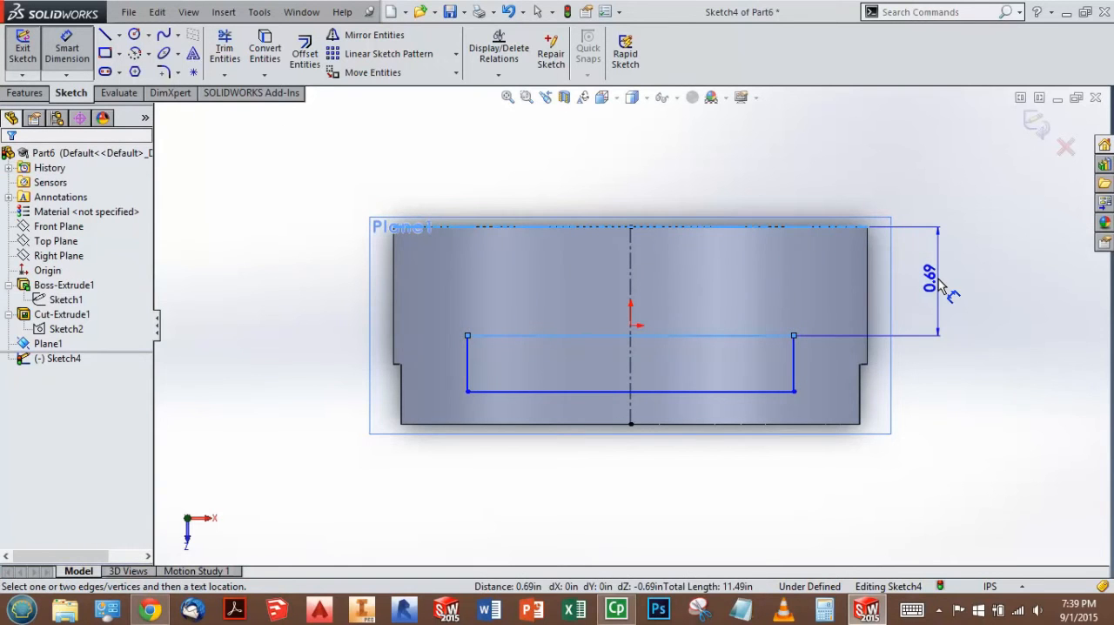
left_click(940, 285)
type("0.50")
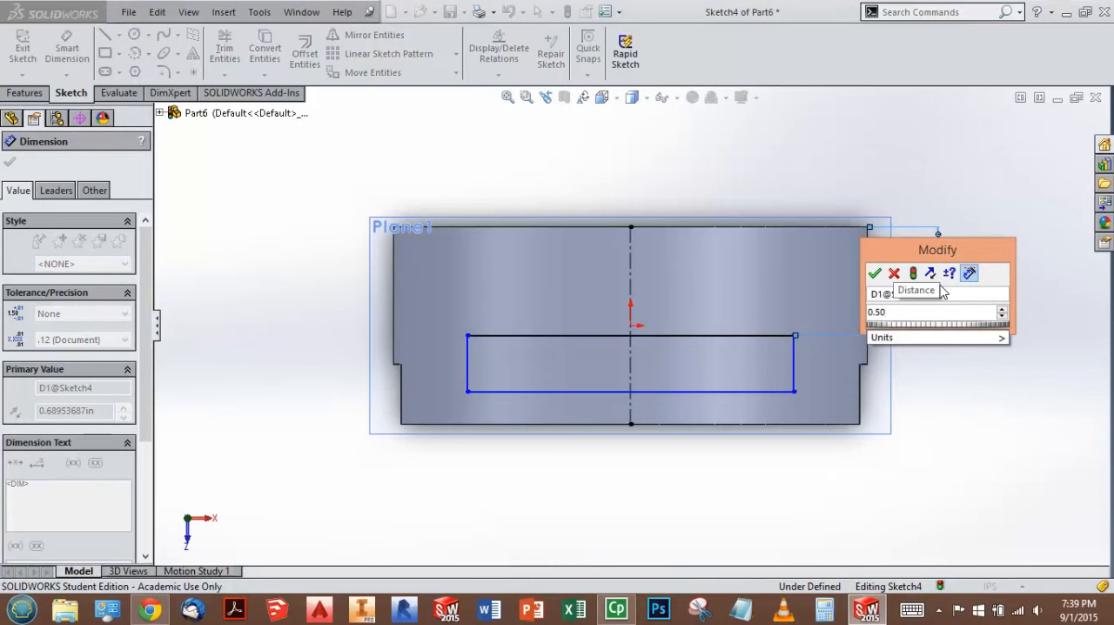
left_click(875, 274)
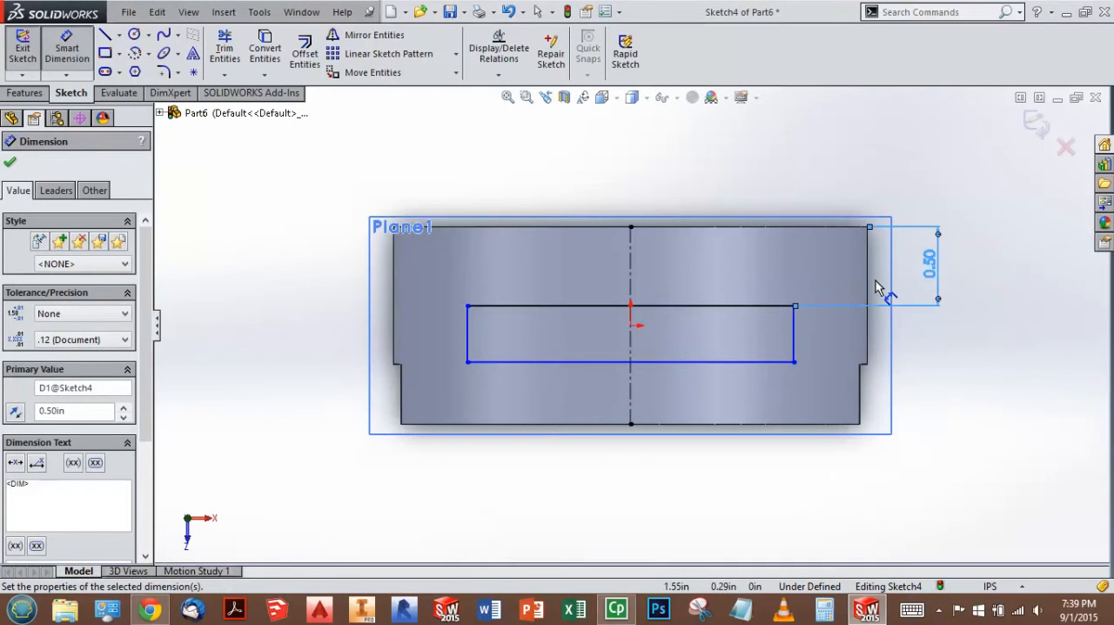
Step: Dimension the rectangle's short side to a slot width of 0.38 in
left_click(794, 334)
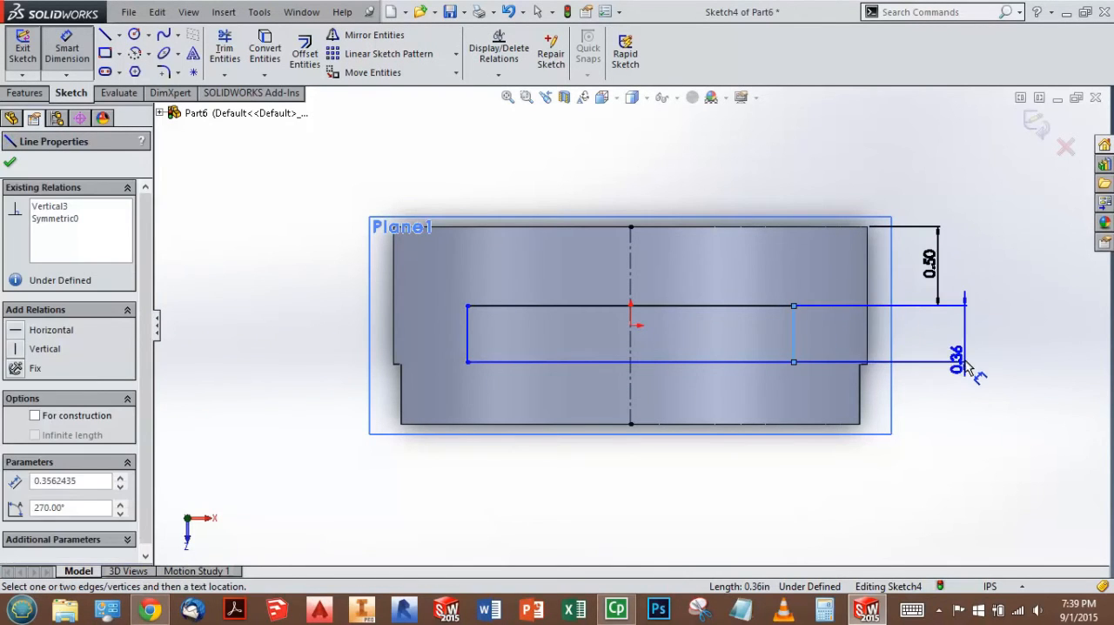
left_click(963, 339)
type("0.38")
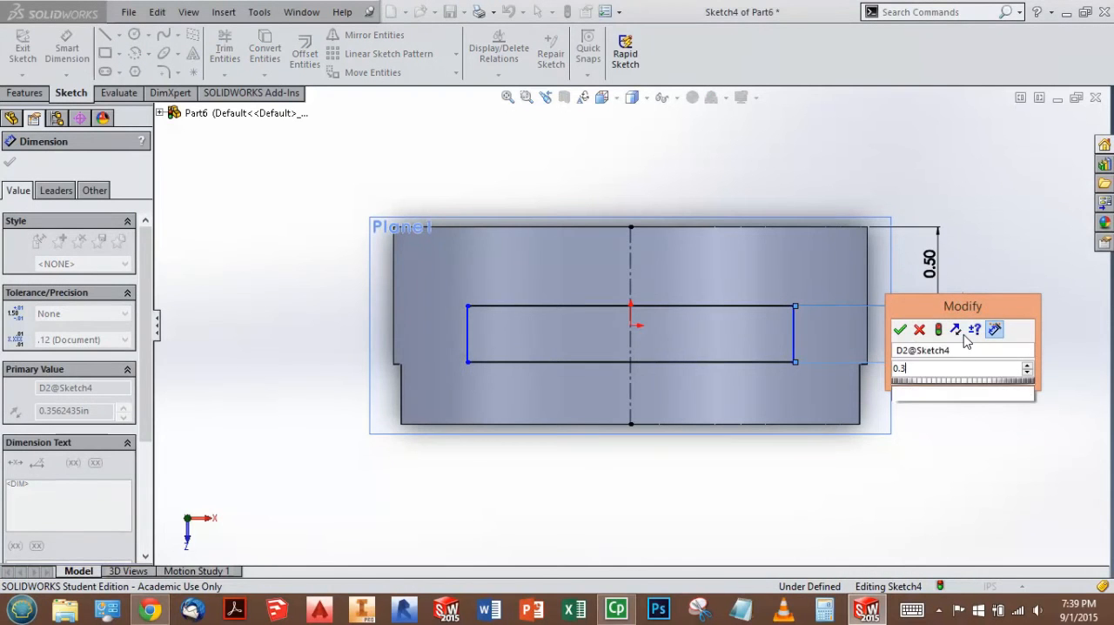
key("Return")
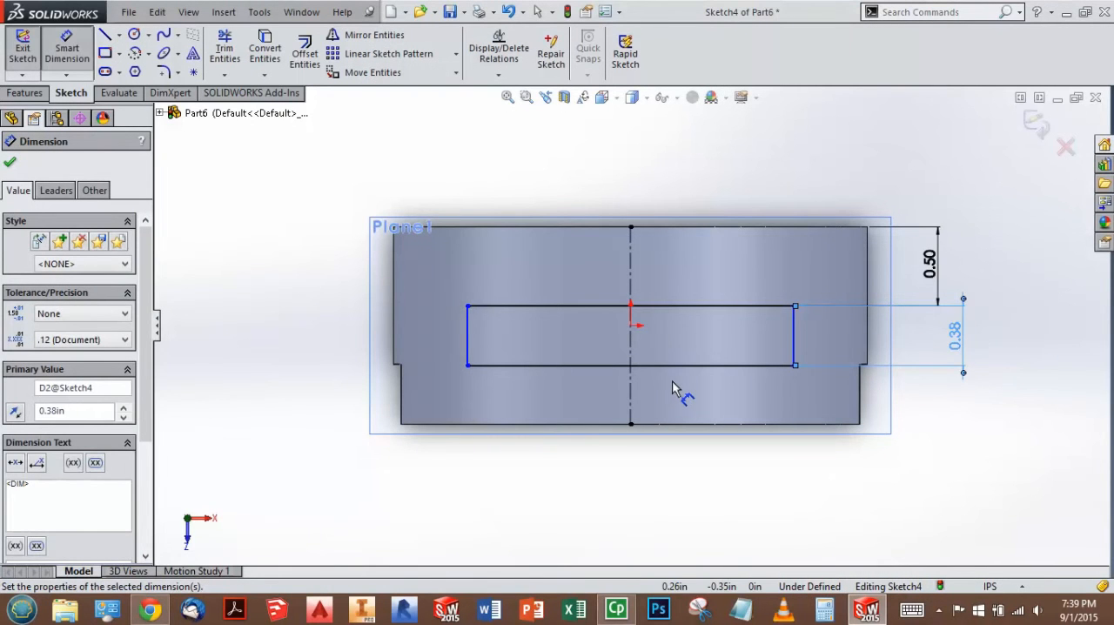
key("Escape")
Step: Test the symmetry by widening the rectangle, and dimension its long side to 1.75 in
left_click_drag(790, 328, 816, 346)
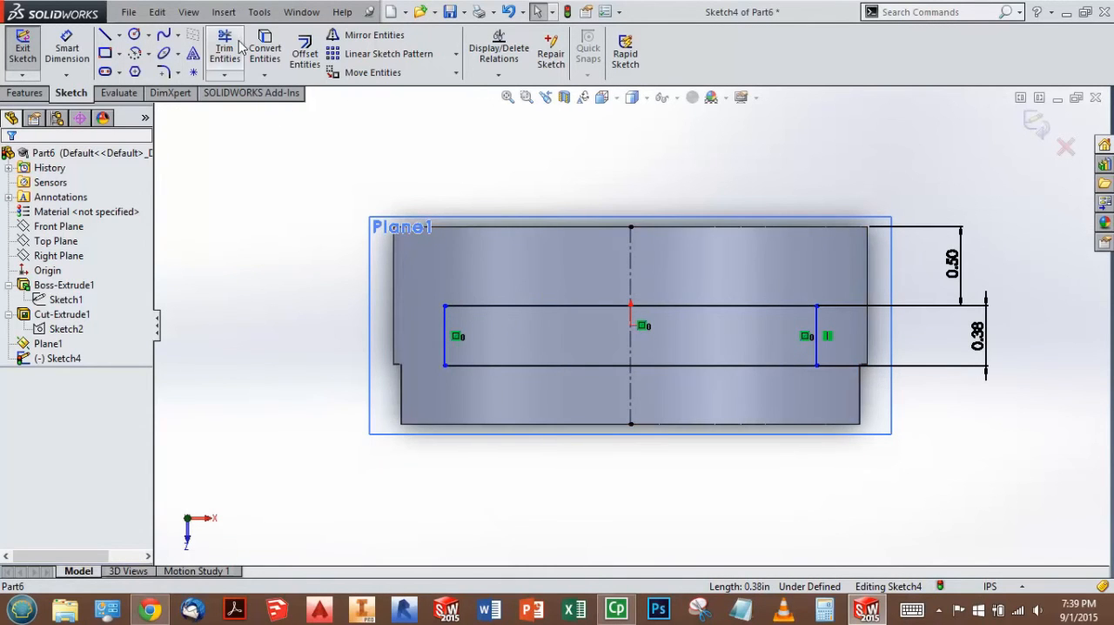
left_click(66, 48)
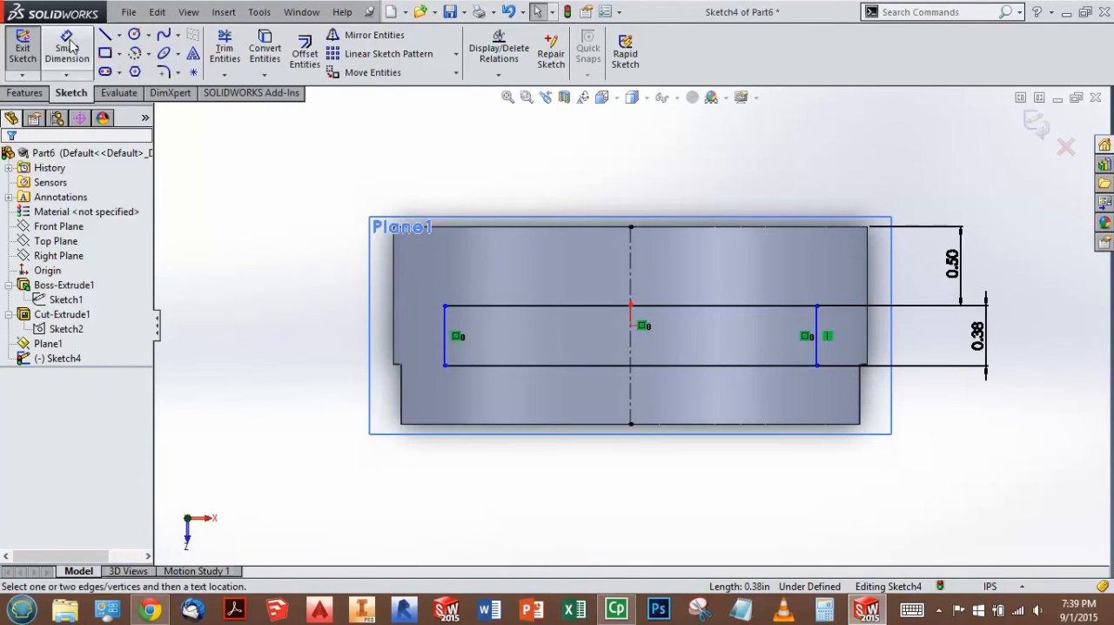
left_click(568, 310)
left_click(628, 179)
type("1.75")
key("Return")
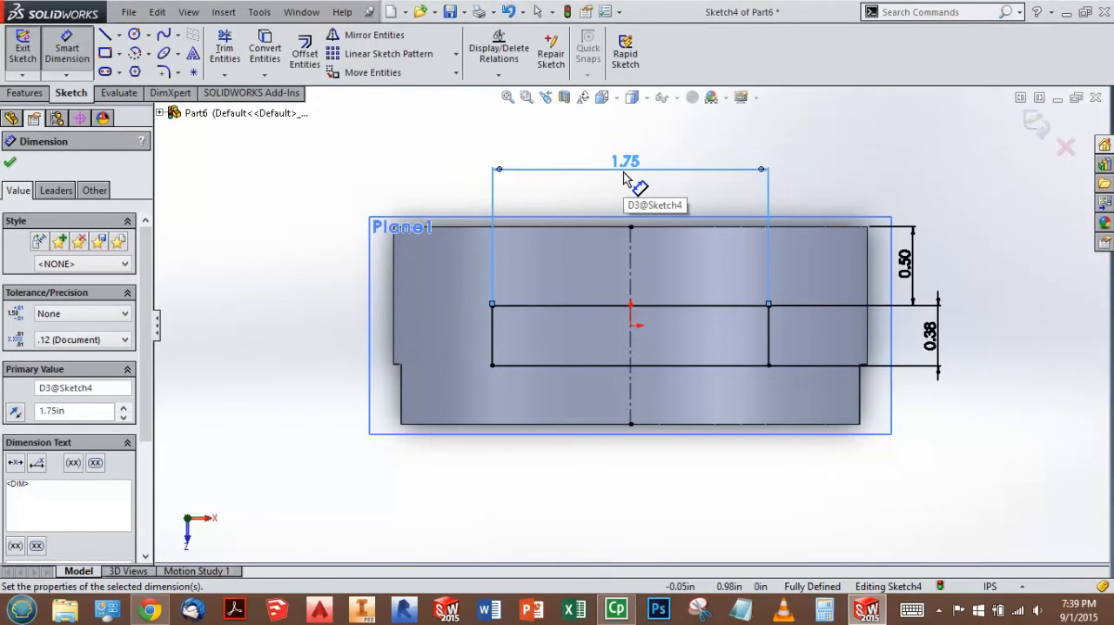
left_click(881, 192)
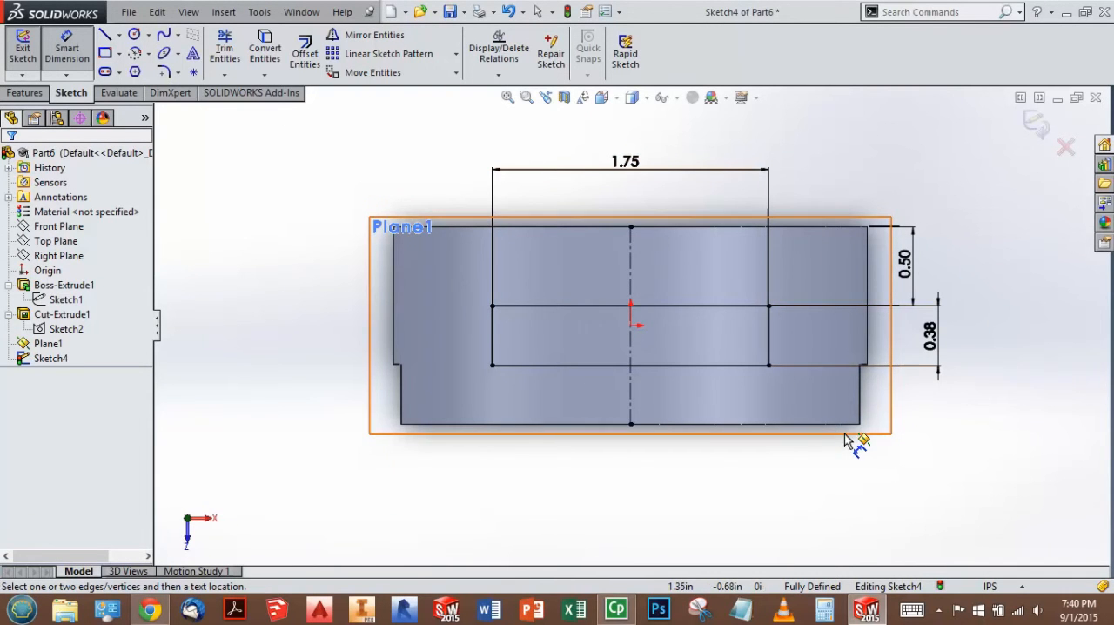
Step: Exit the slot sketch and make an extruded cut of the rectangle into the ring, blind to 0.25 in deep
middle_click_drag(840, 475, 929, 409)
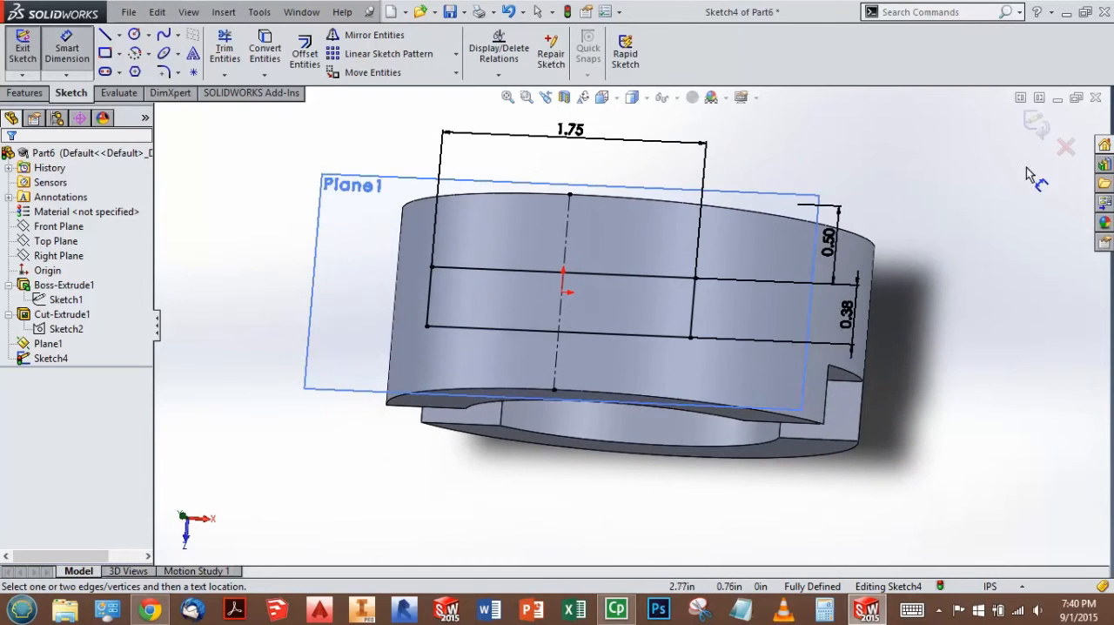
left_click(1042, 128)
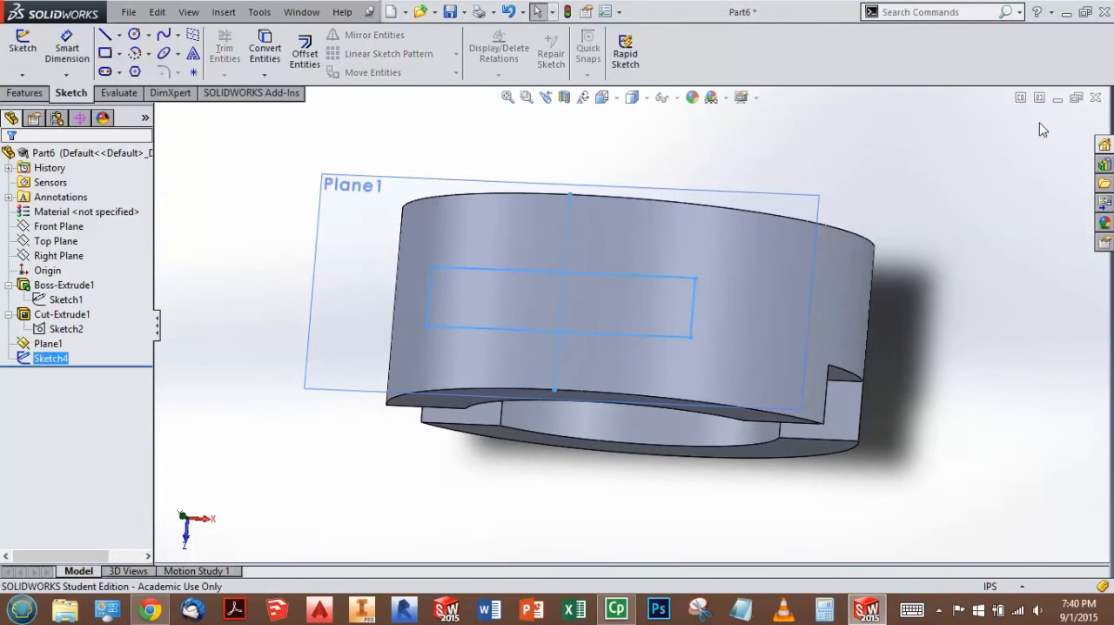
mouse_move(1021, 455)
middle_mouse_down()
mouse_move(1014, 396)
mouse_move(975, 348)
mouse_move(970, 392)
mouse_move(973, 378)
middle_mouse_up()
left_click(985, 409)
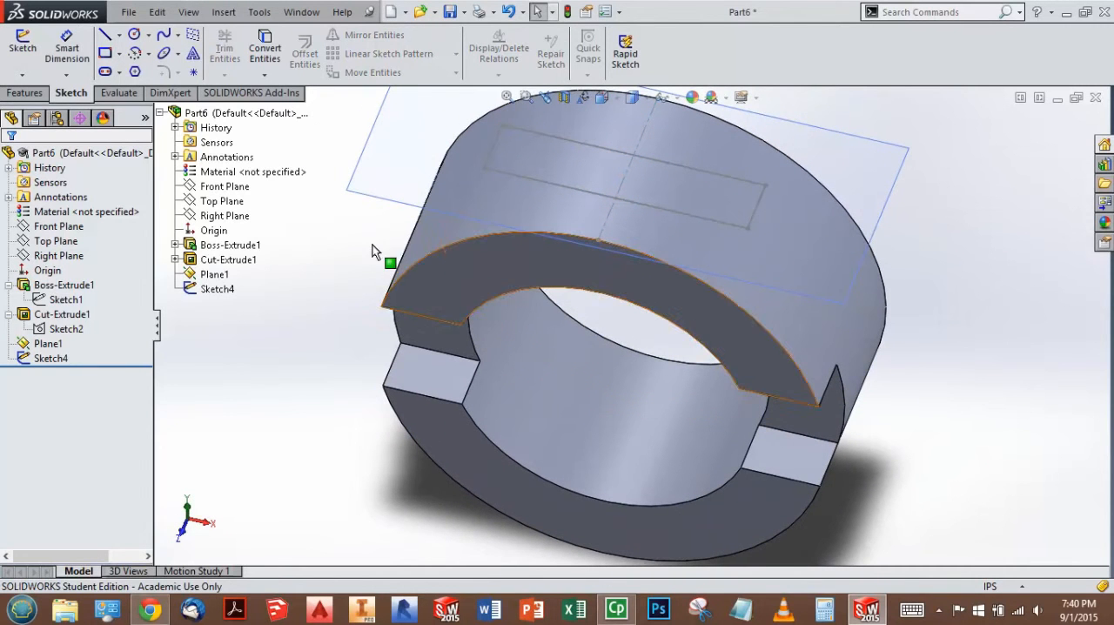
left_click(26, 93)
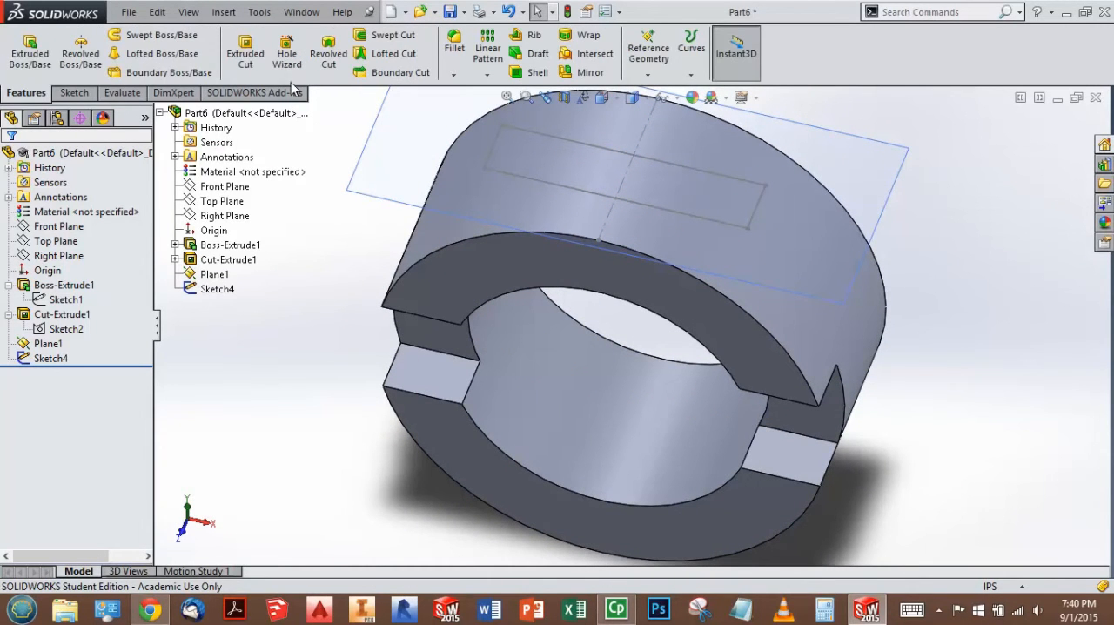
left_click(247, 63)
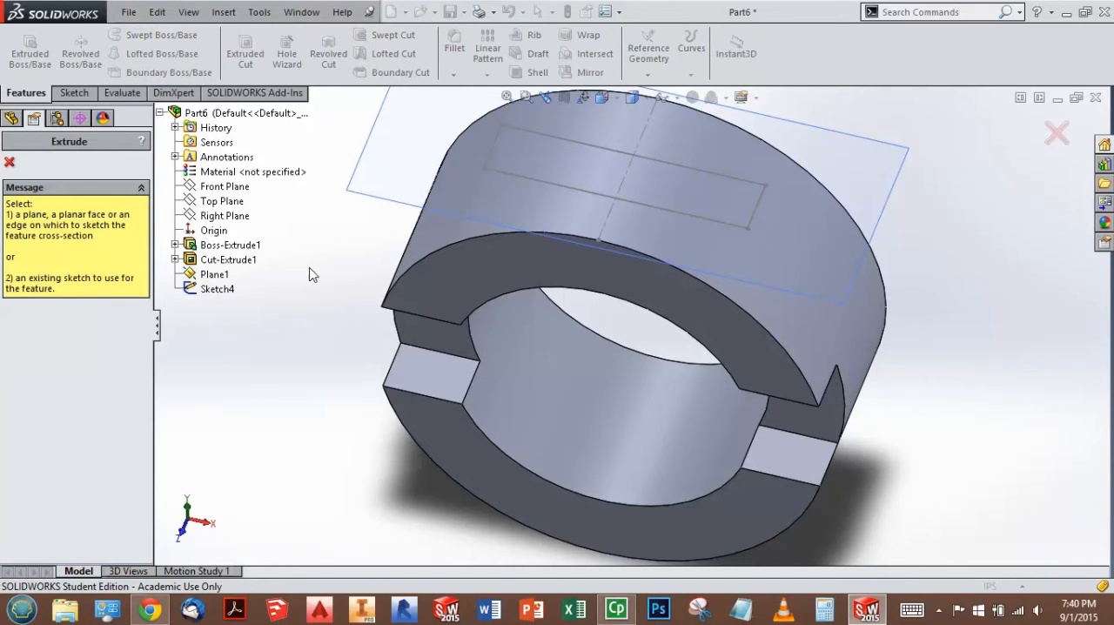
left_click(512, 176)
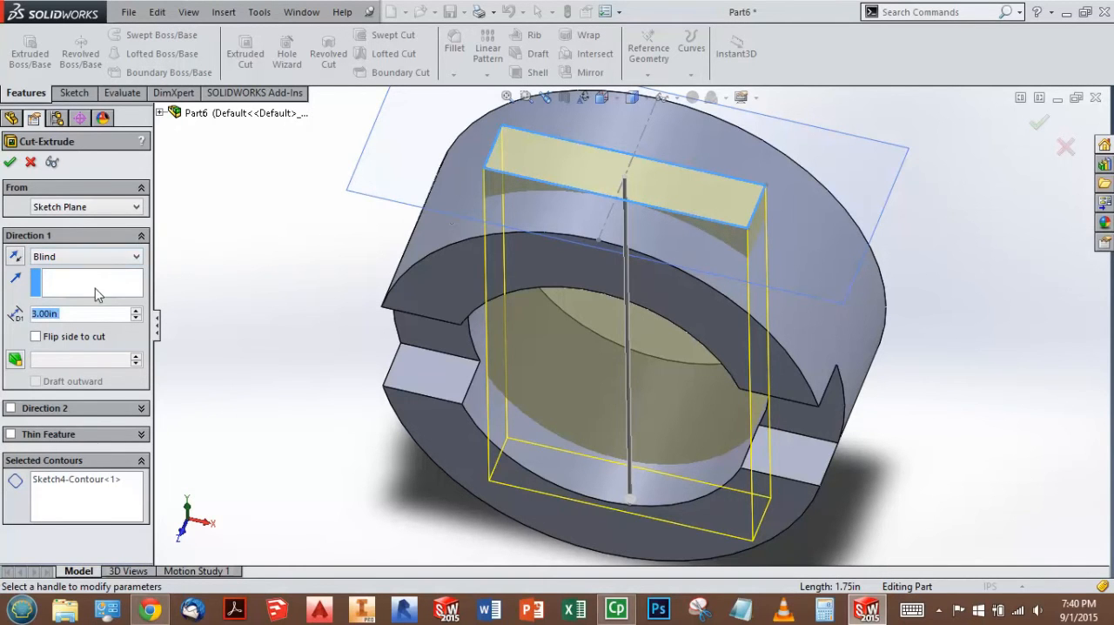
type("0.25")
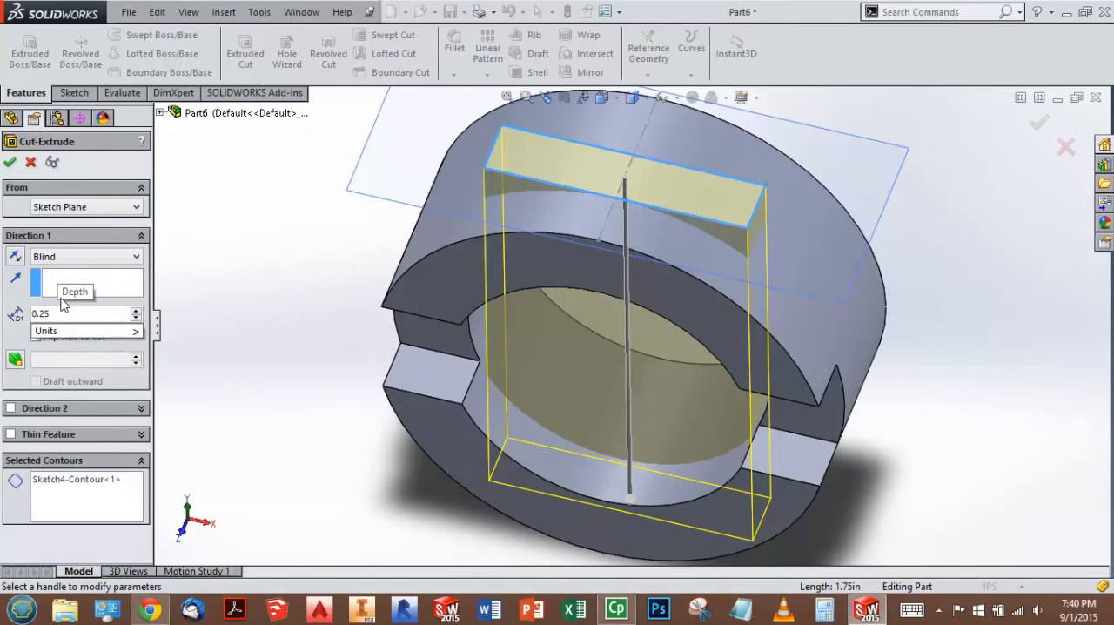
key("Return")
middle_click_drag(703, 234, 694, 202)
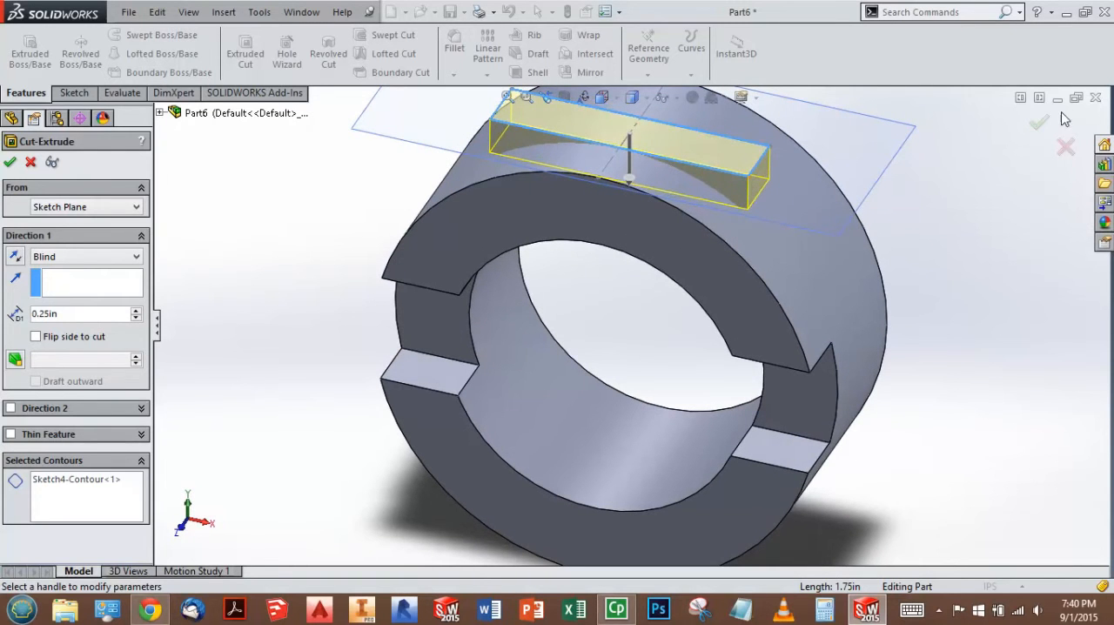
left_click(1039, 129)
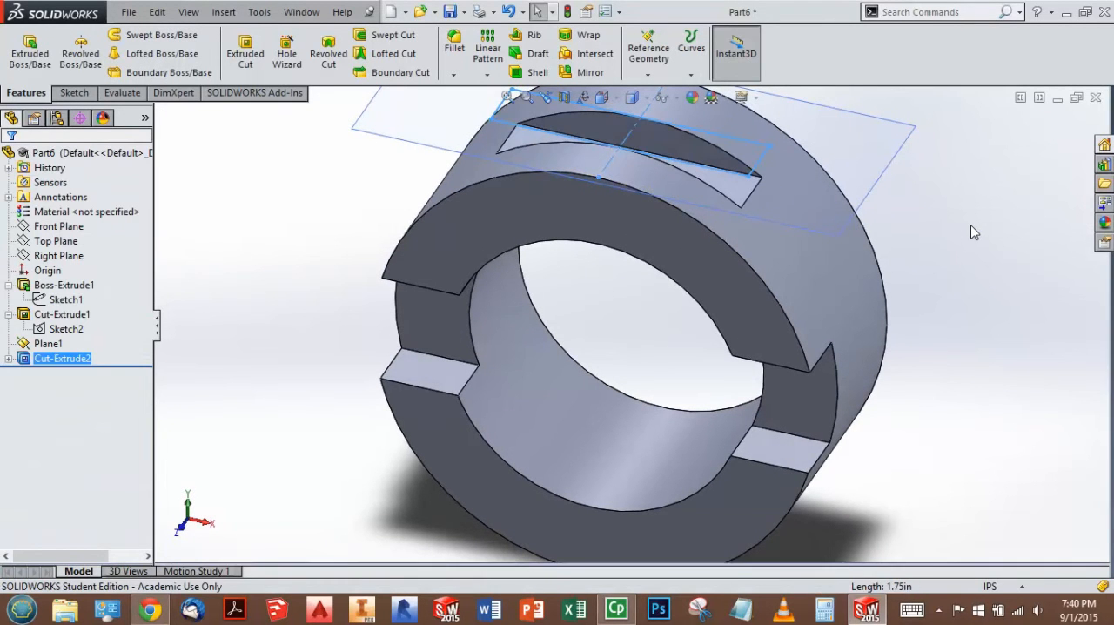
Step: Orient the ring to the standard isometric view with the new slot facing up
middle_click_drag(855, 226, 942, 299)
key("space")
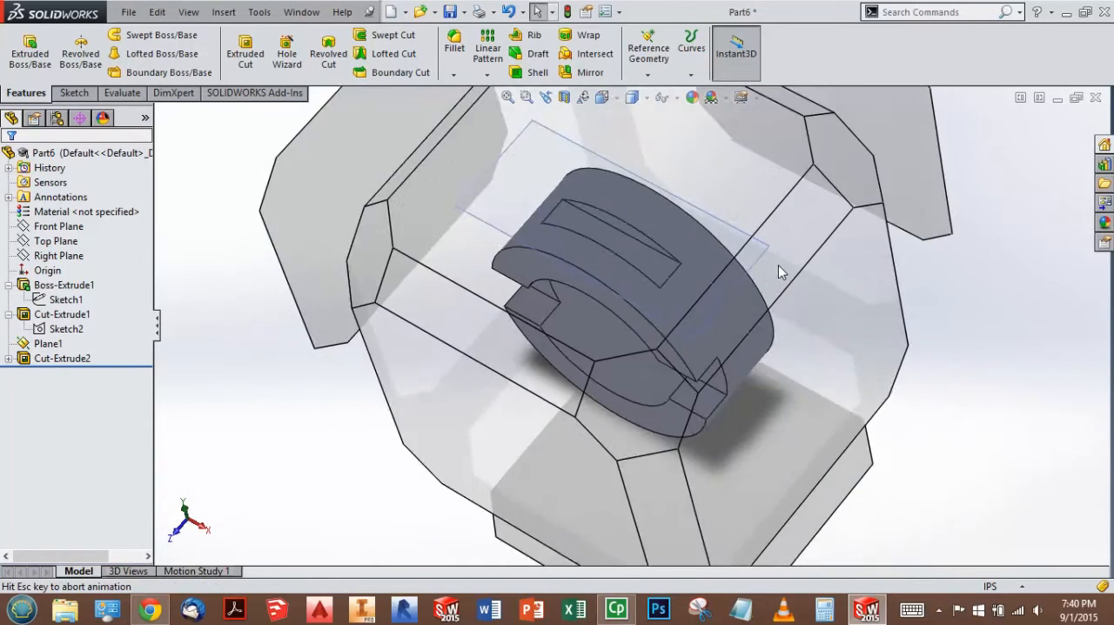
left_click(623, 389)
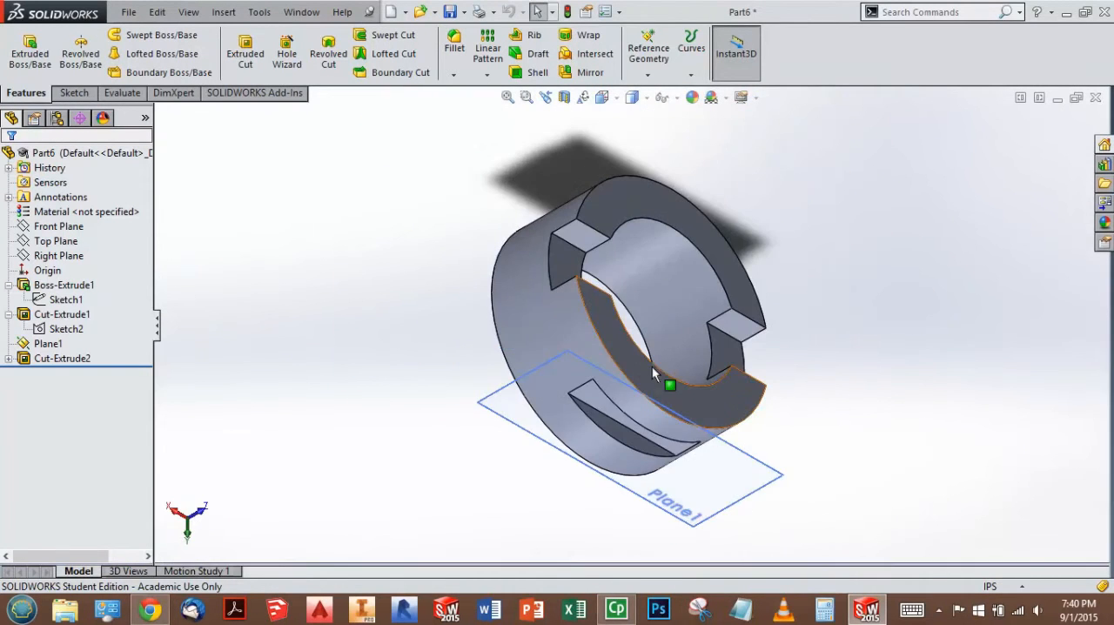
middle_click_drag(653, 513, 566, 99)
key("space")
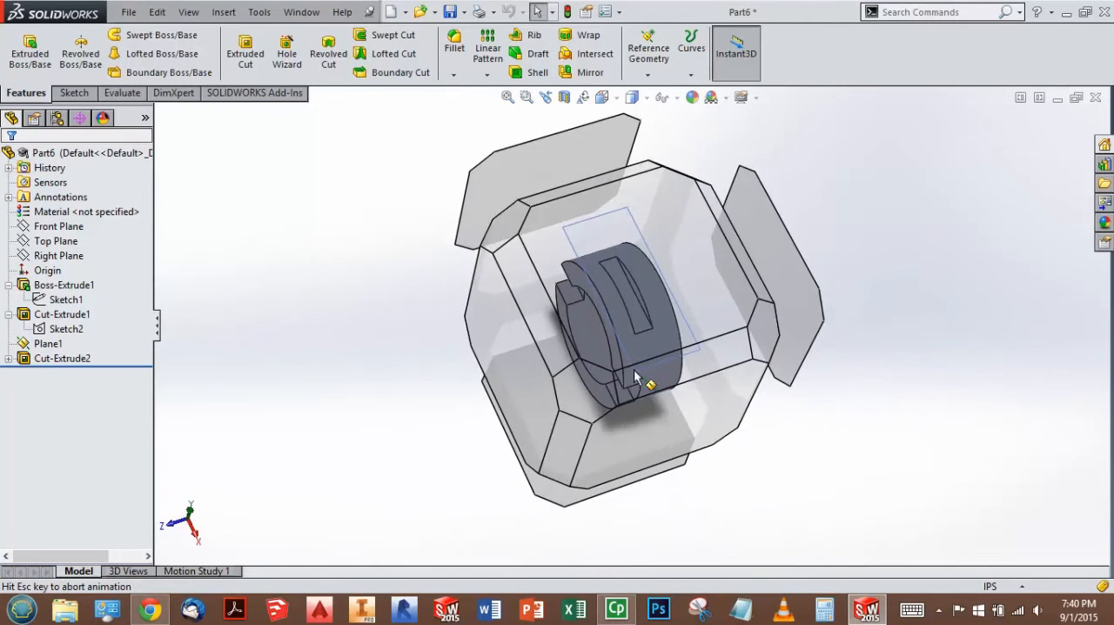
left_click(580, 381)
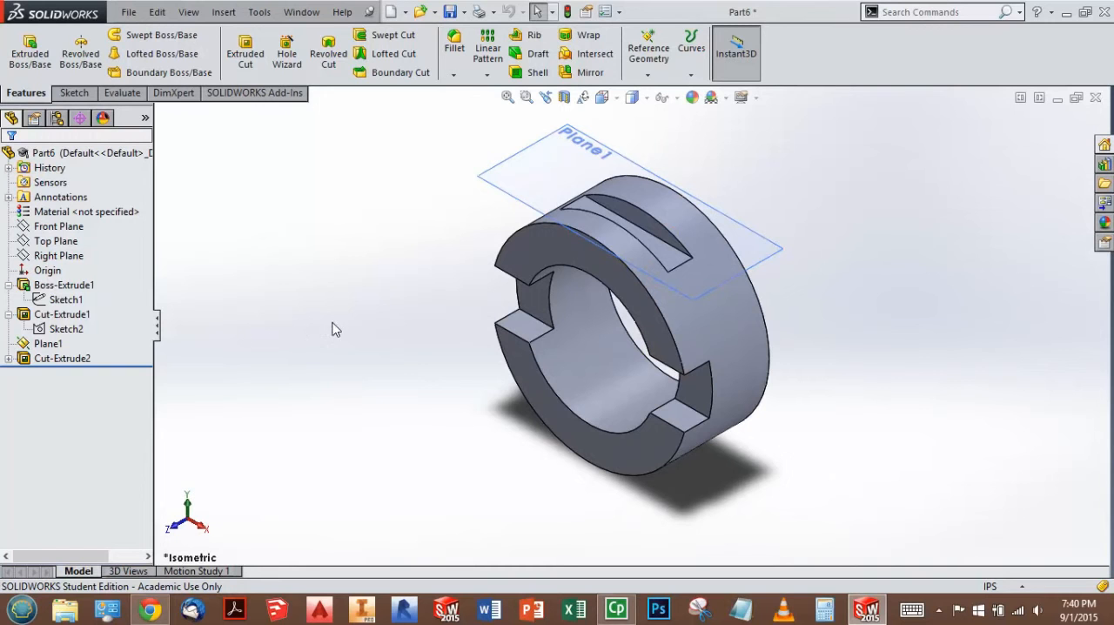
Step: Hide the construction plane Plane1 that lies tangent to the ring
left_click(48, 344)
left_click(48, 344)
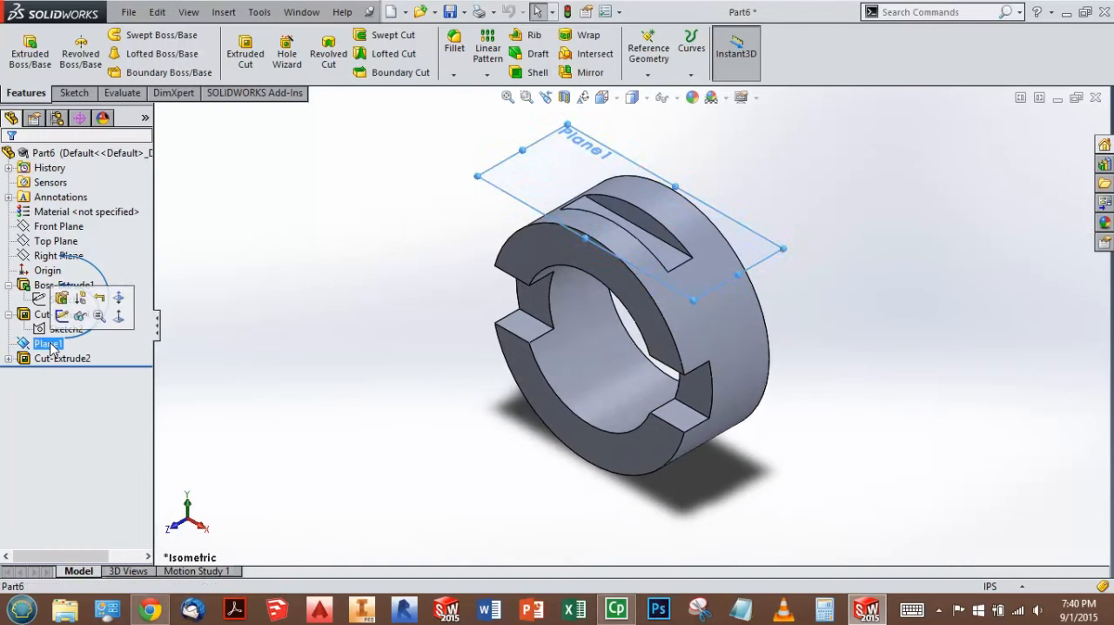
left_click(77, 328, "ctrl")
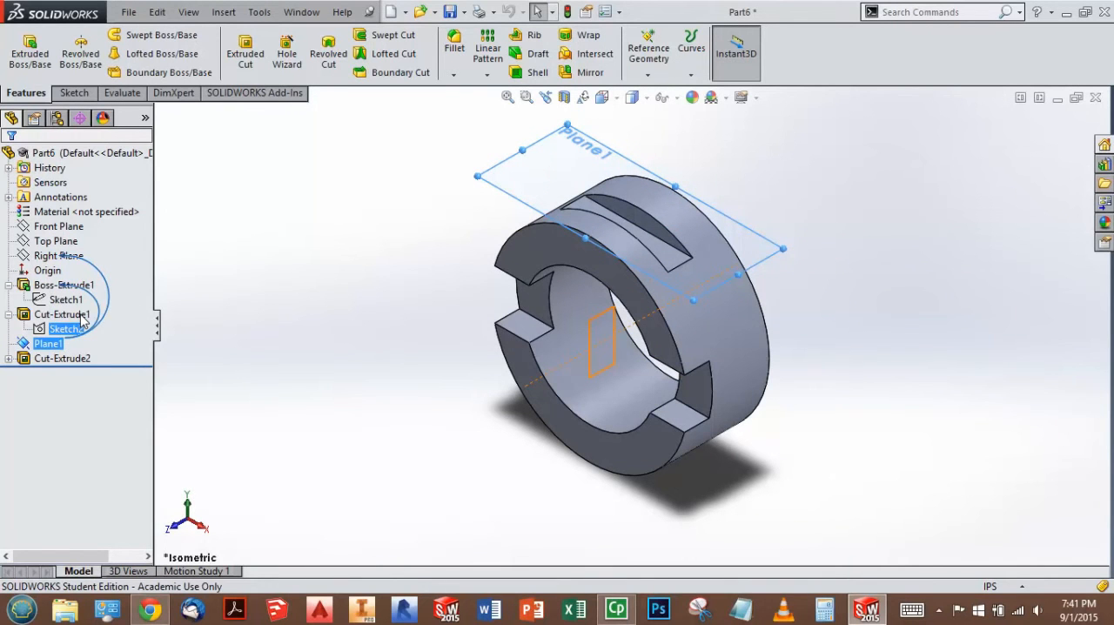
key("Escape")
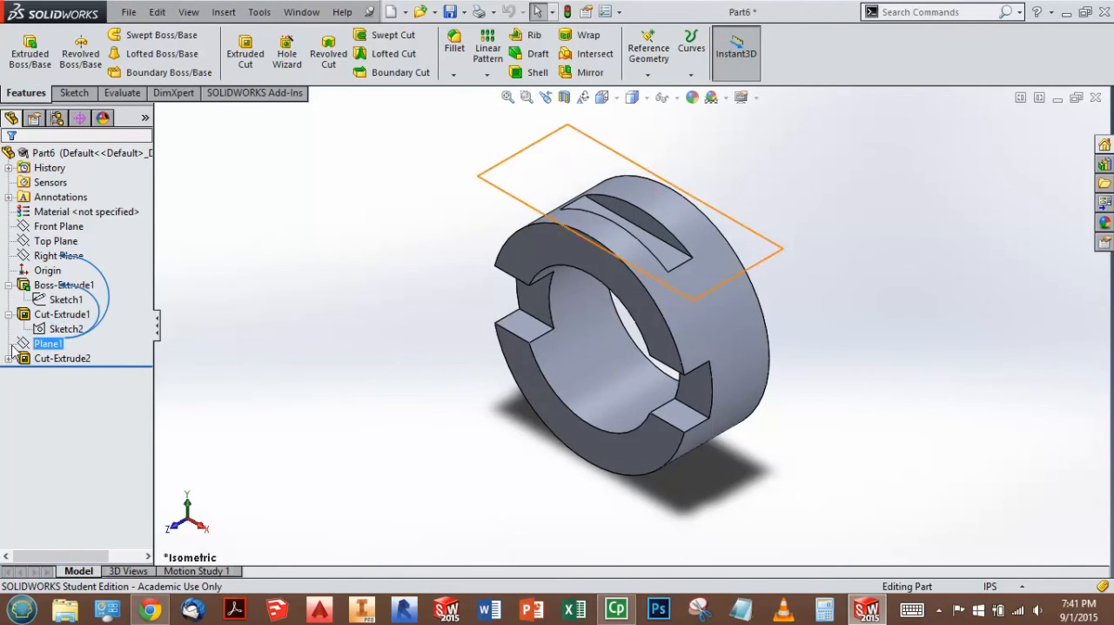
left_click(48, 345)
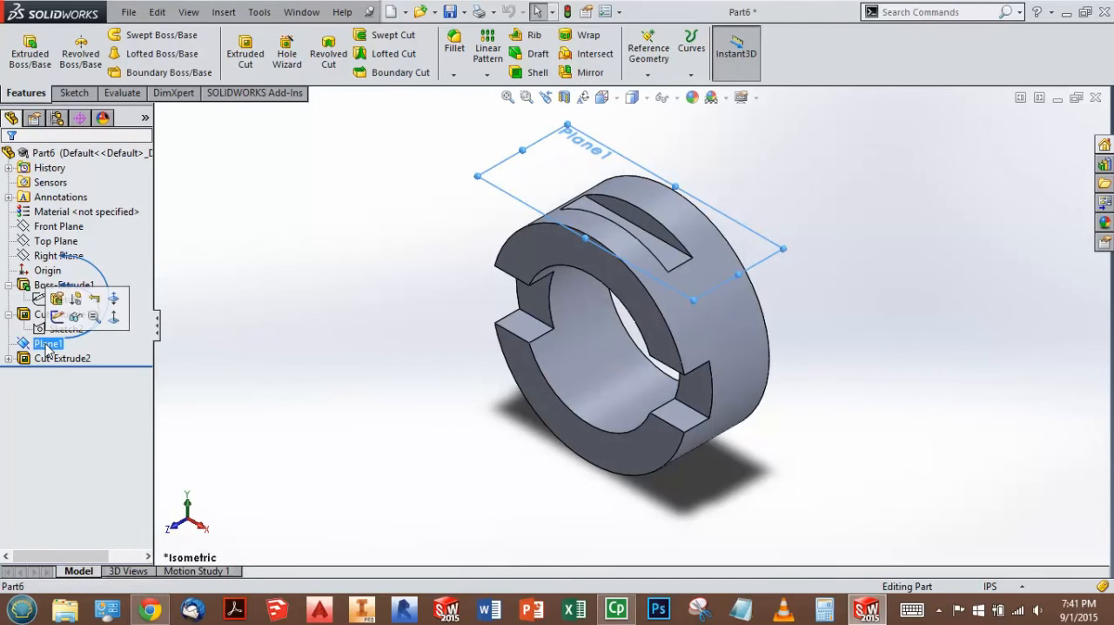
left_click(55, 316)
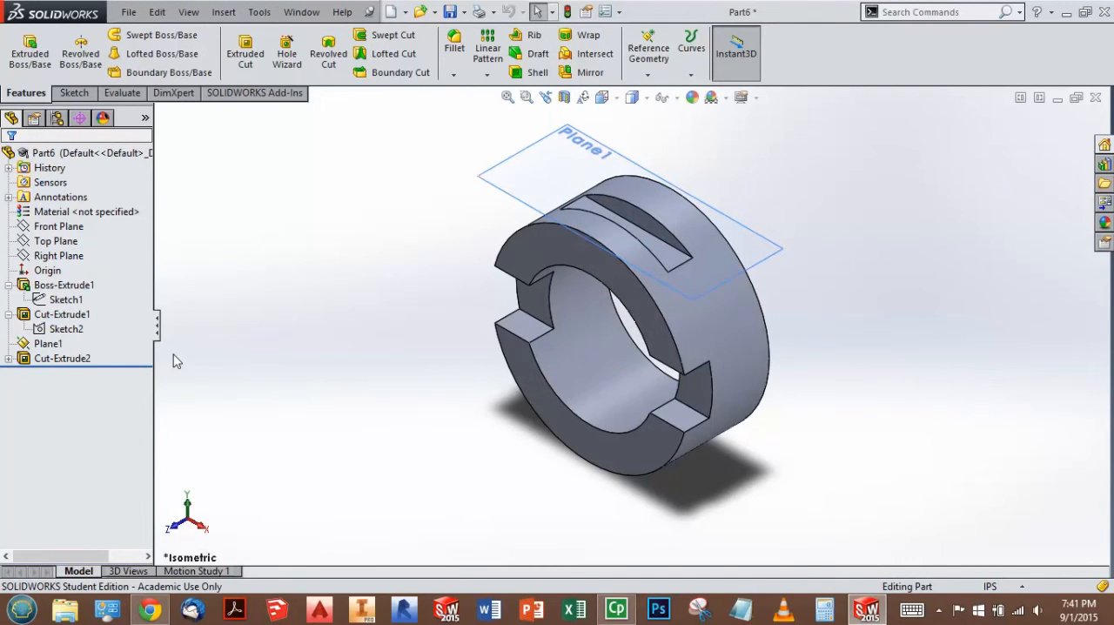
left_click(48, 344)
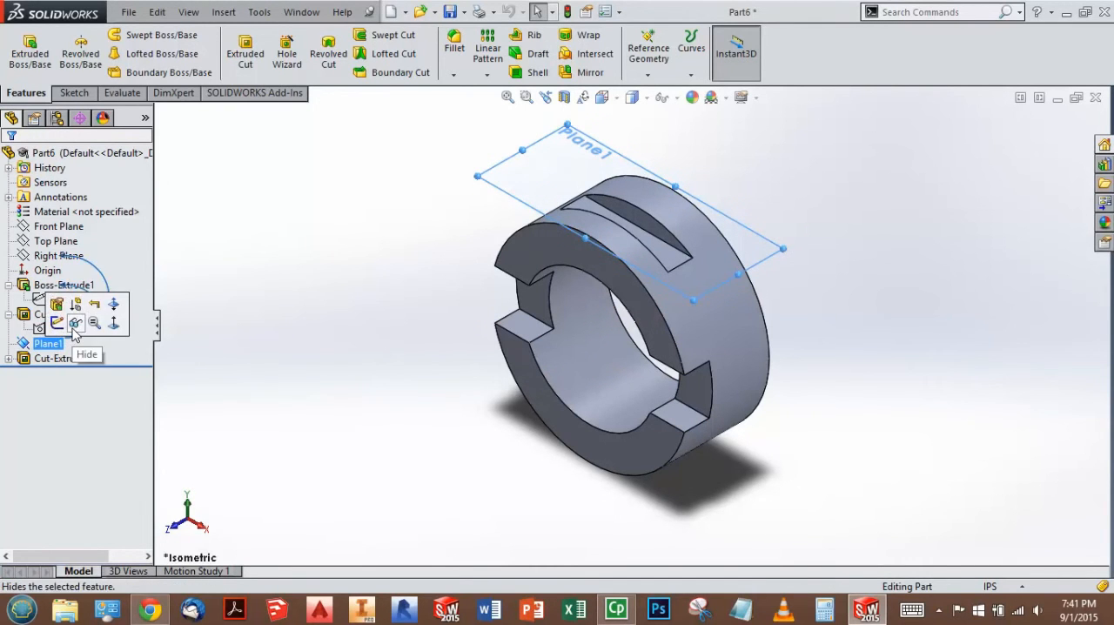
left_click(75, 323)
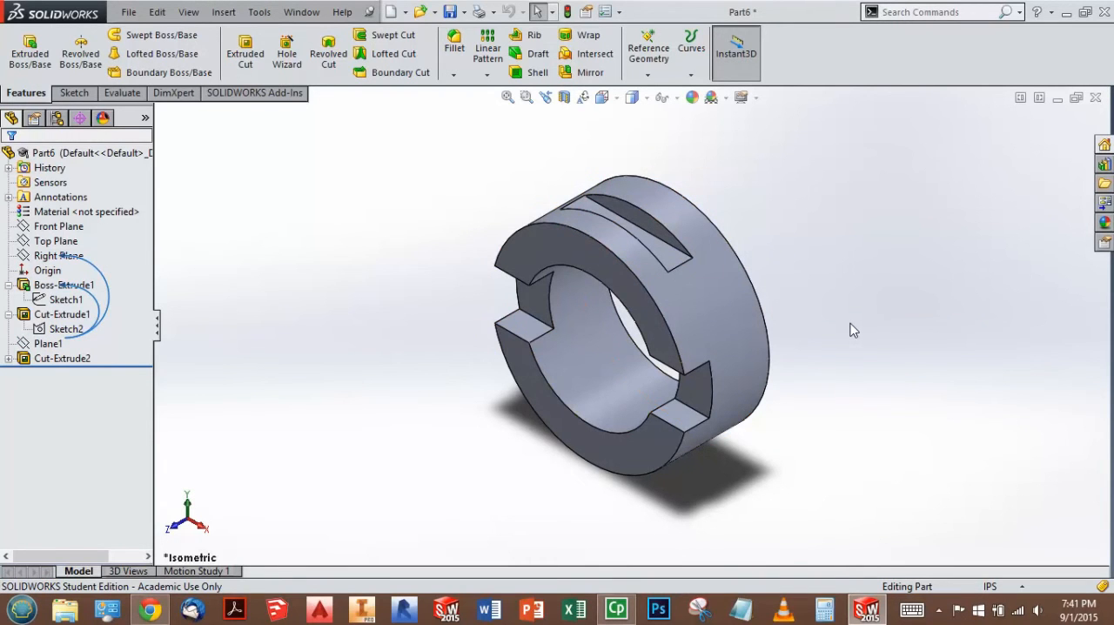
Step: Test the design intent by setting the outside diameter in the ring's base sketch to 4 in, and view the rebuilt part in isometric
key("f")
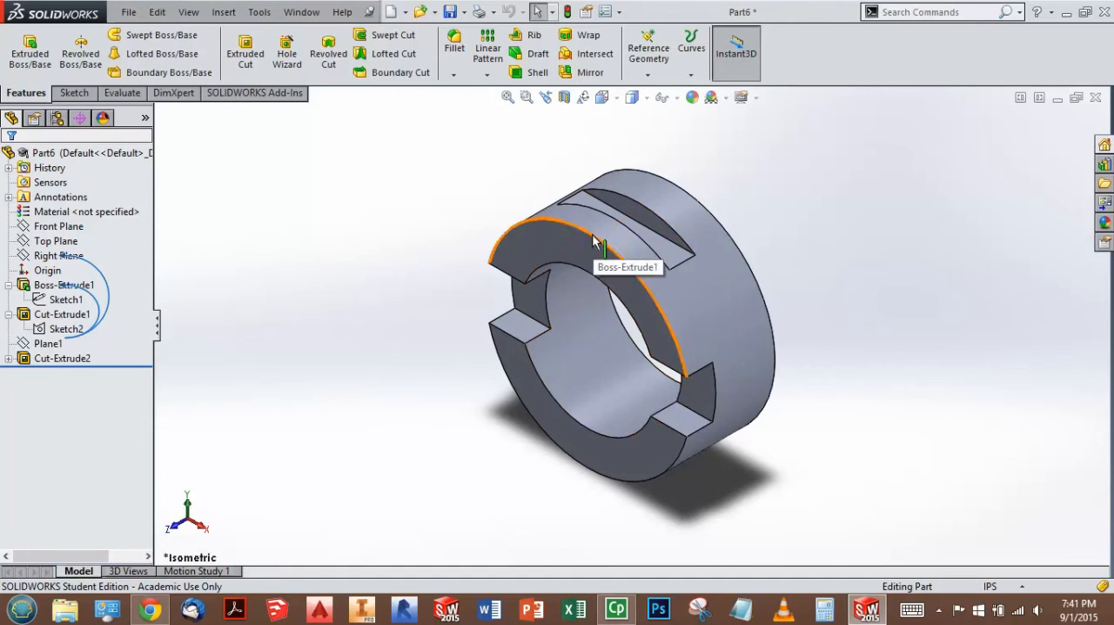
left_click(87, 300)
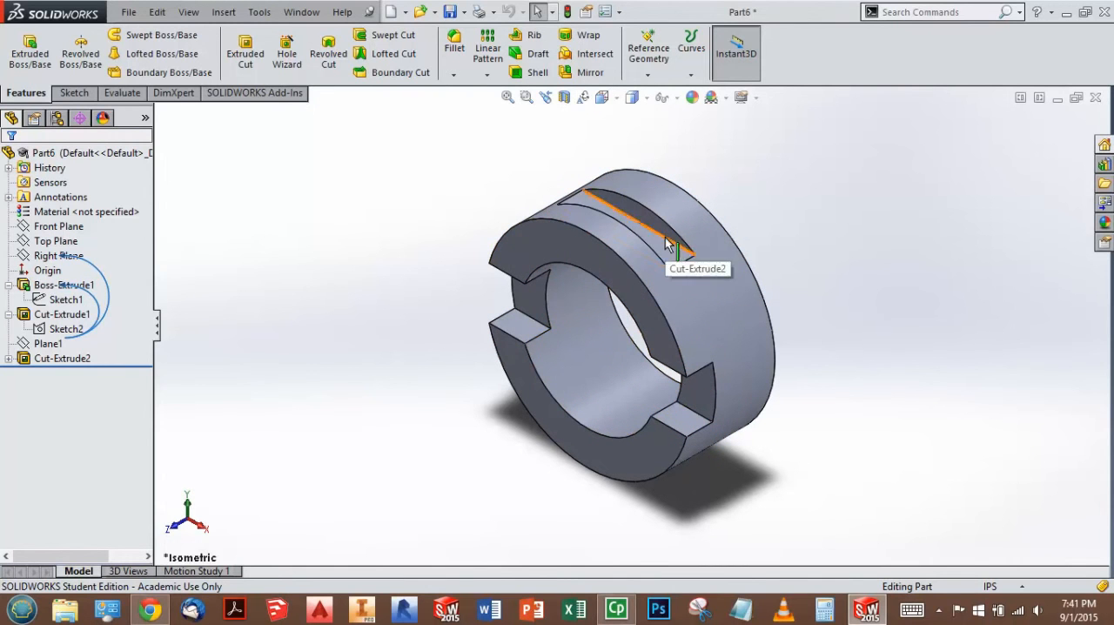
left_click(83, 300)
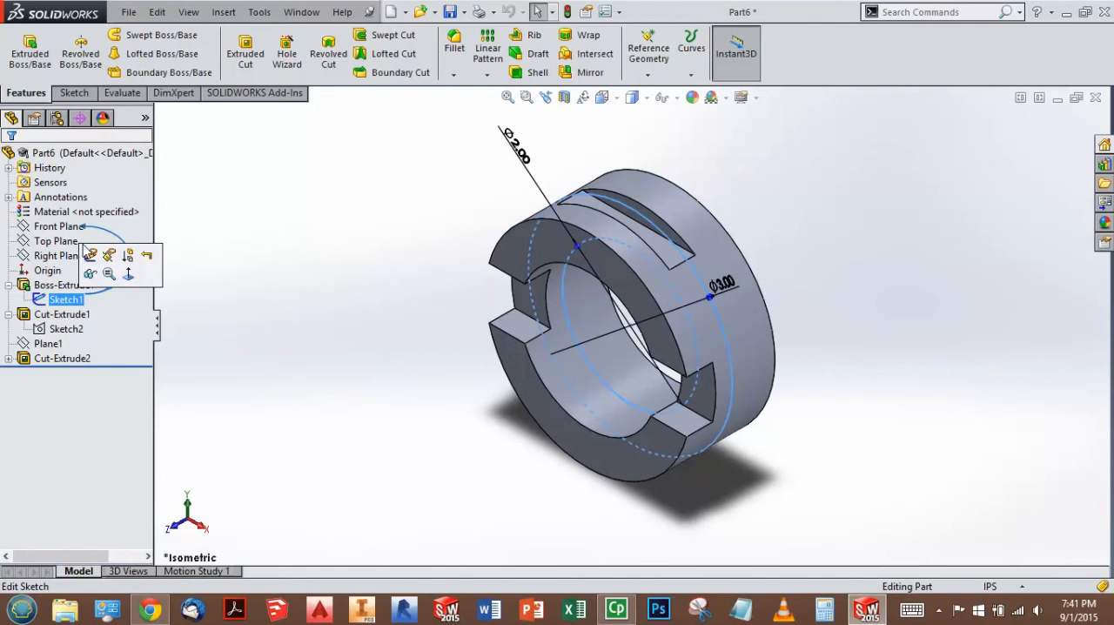
left_click(90, 255)
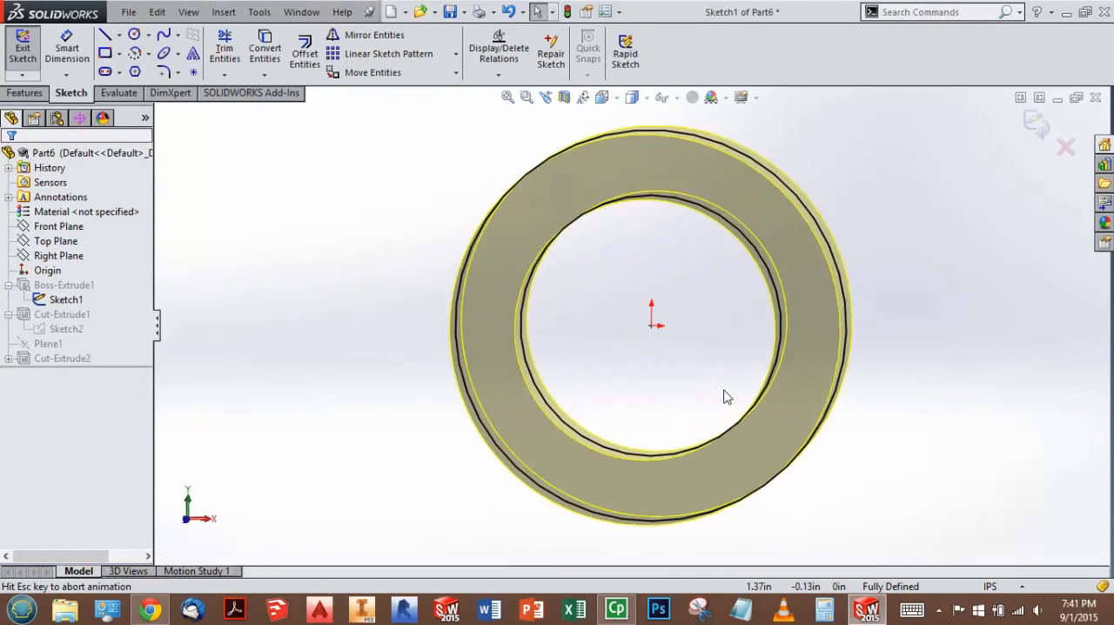
double_click(842, 166)
type("4")
key("Return")
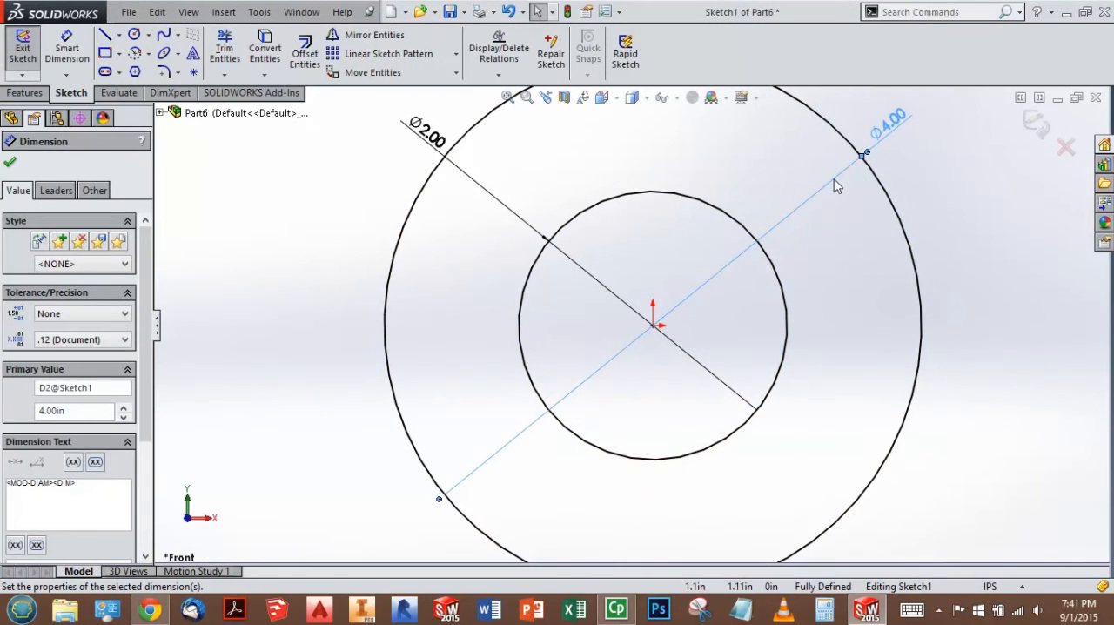
left_click(1035, 124)
key("space")
left_click(725, 196)
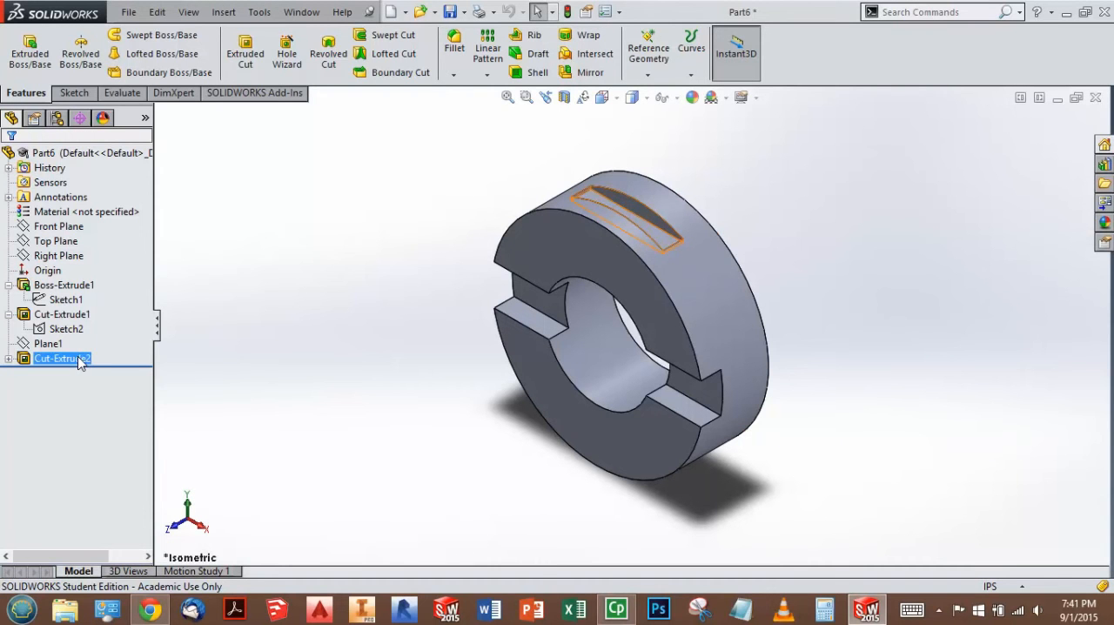
mouse_move(820, 276)
middle_mouse_down()
mouse_move(746, 276)
mouse_move(853, 267)
mouse_move(923, 296)
mouse_move(832, 277)
middle_mouse_up()
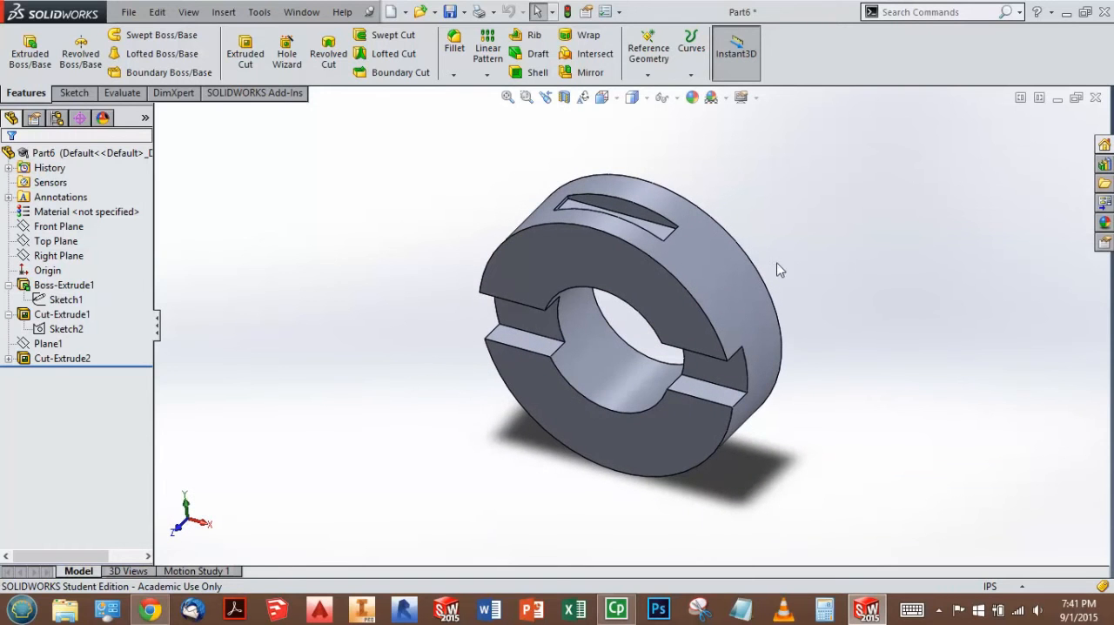
Step: Edit the ring's base extrusion and set its mid-plane depth to 3 in
left_click(67, 359)
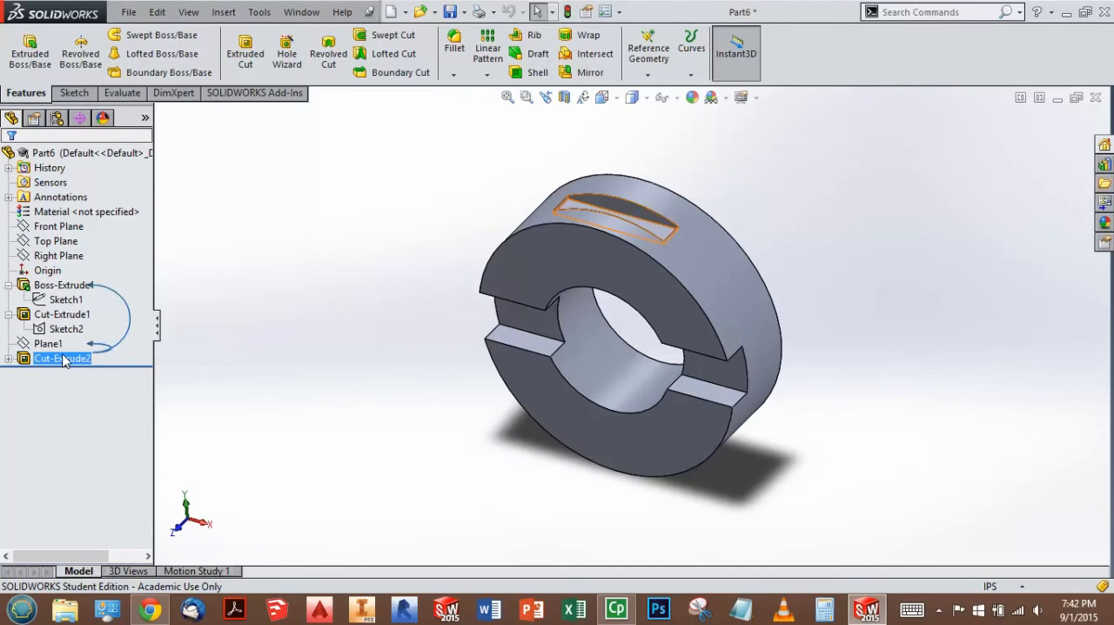
left_click(8, 359)
left_click(8, 359)
left_click(65, 329)
left_click(55, 360)
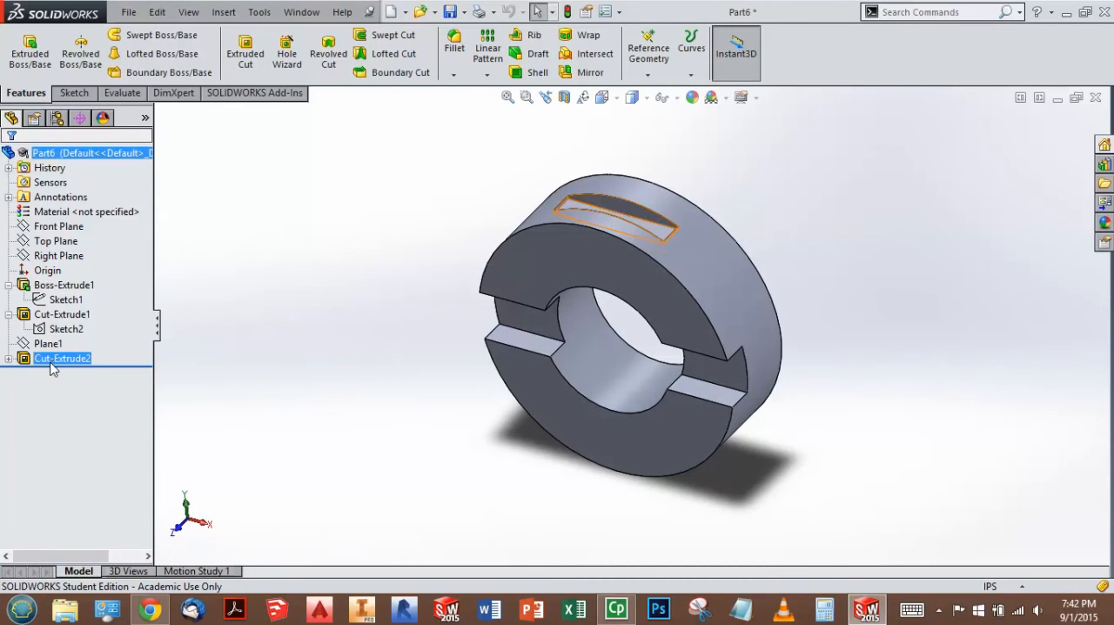
right_click(63, 286)
left_click(59, 243)
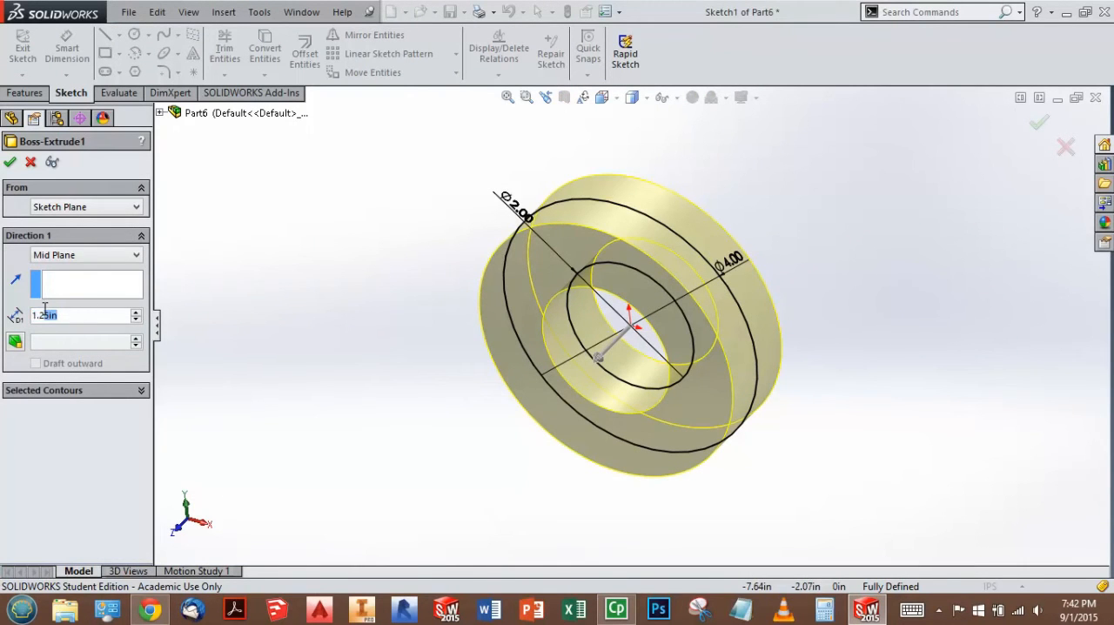
type("3")
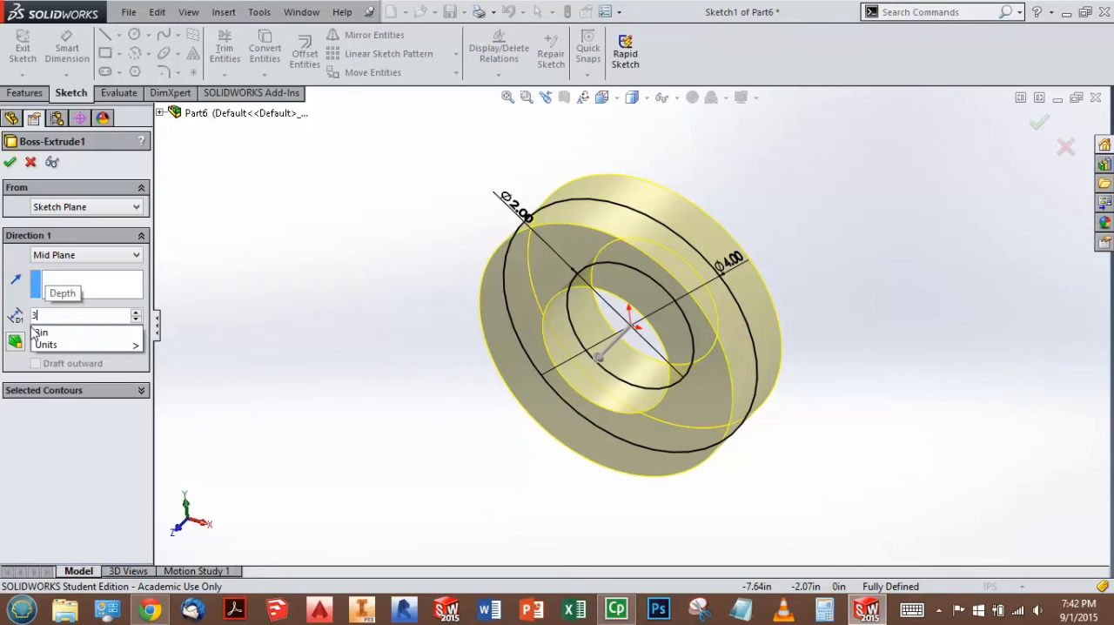
left_click(1035, 126)
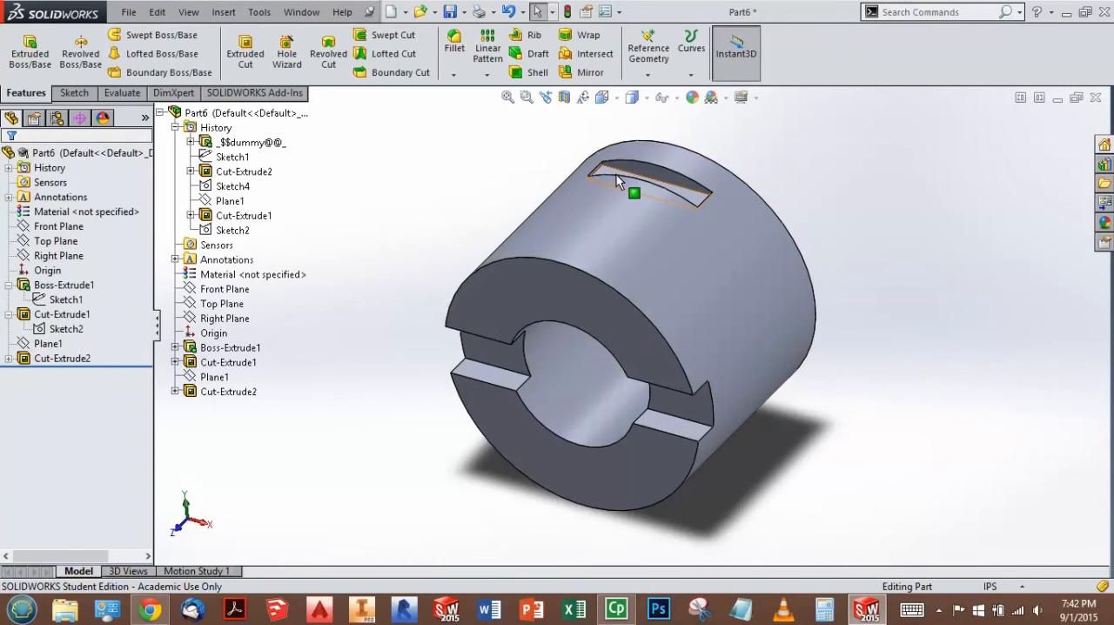
Step: Compare the edge slot's position from the back edge with the workbook drawing in the browser, and return the part to isometric
scroll(616, 174, "down", 5)
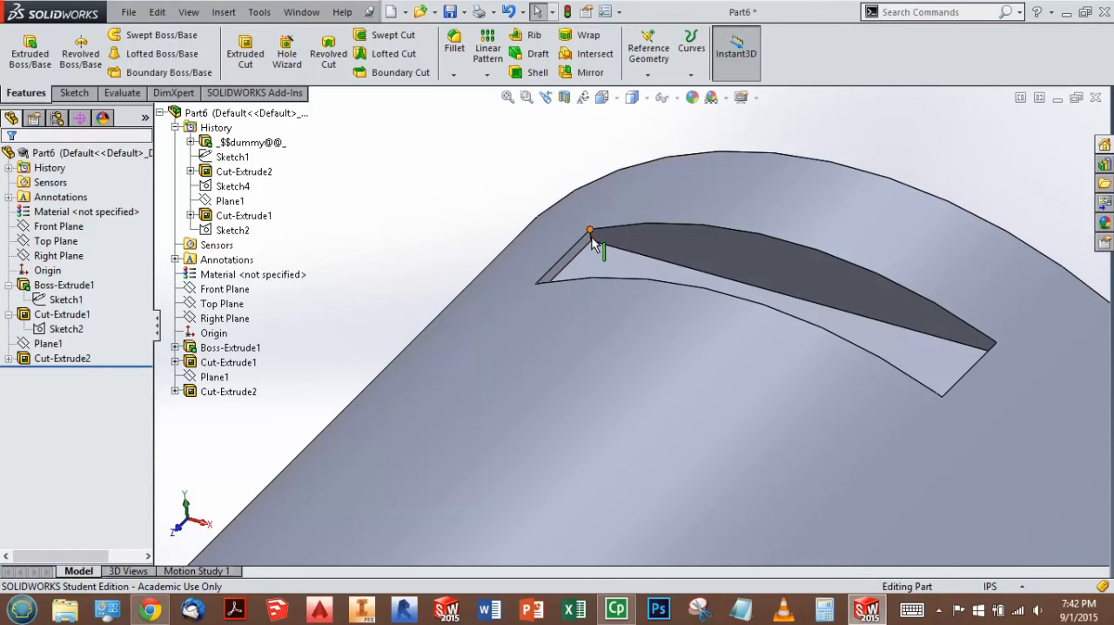
left_click(146, 612)
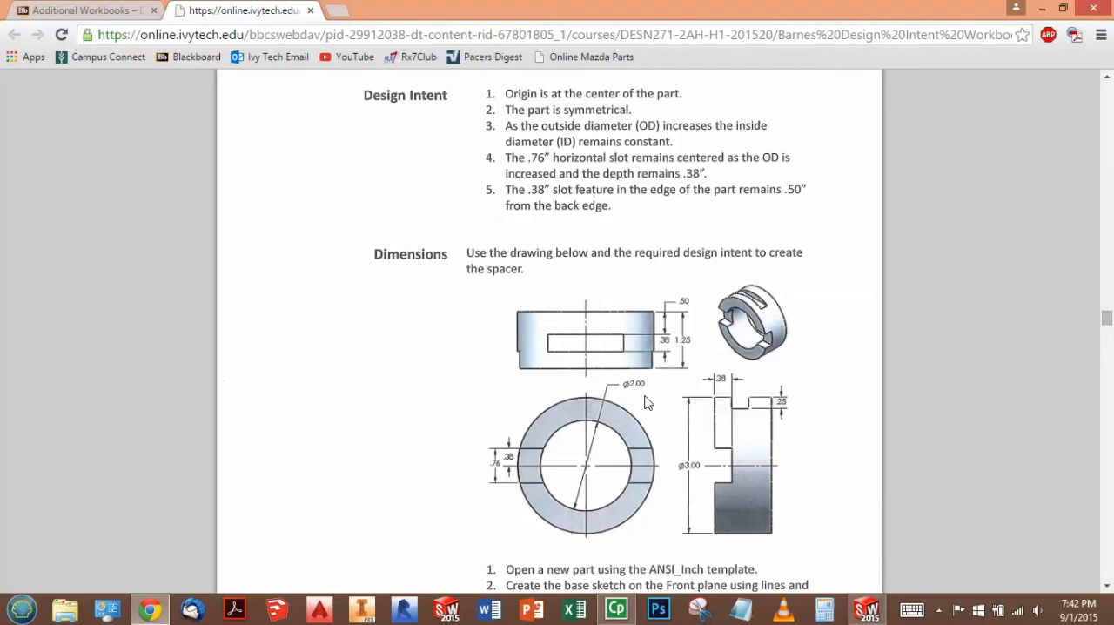
left_click(866, 611)
scroll(501, 235, "up", 5)
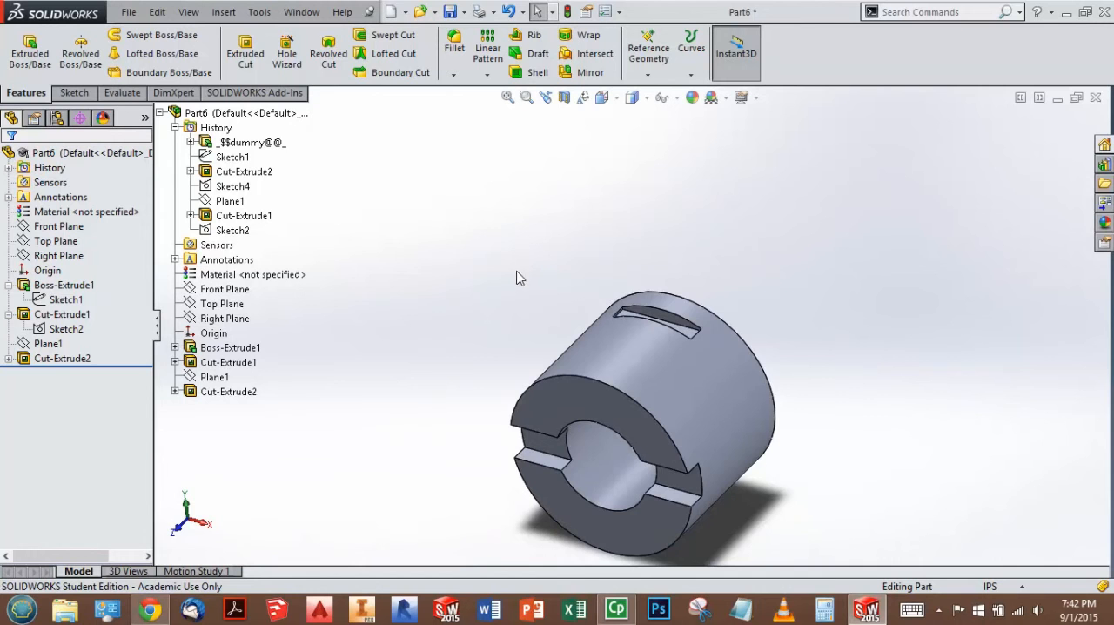
key("ctrl+space")
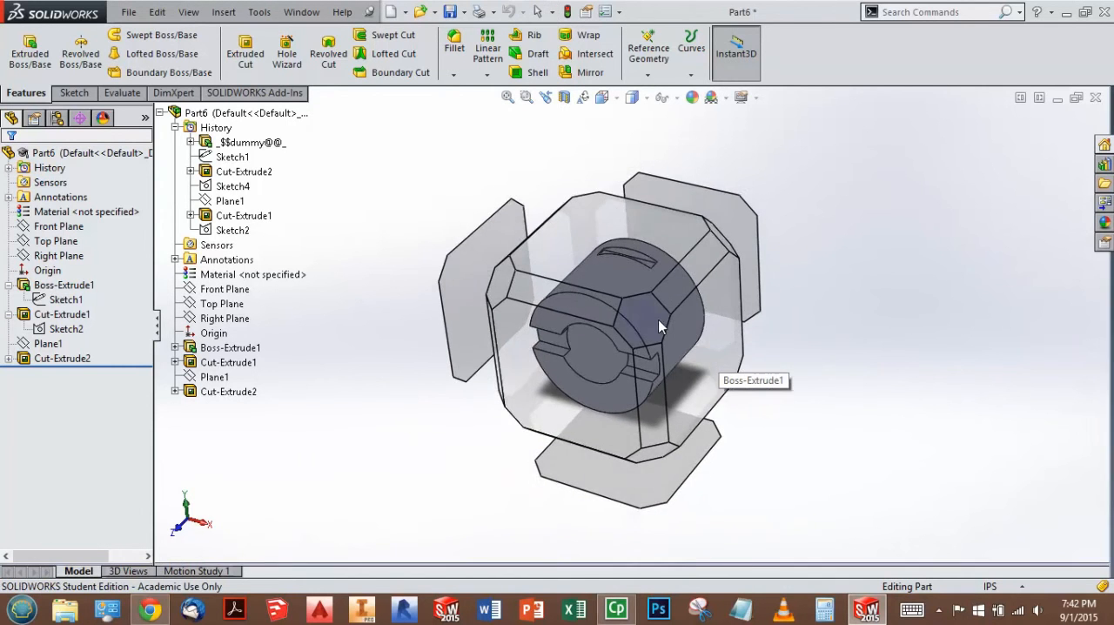
left_click(658, 319)
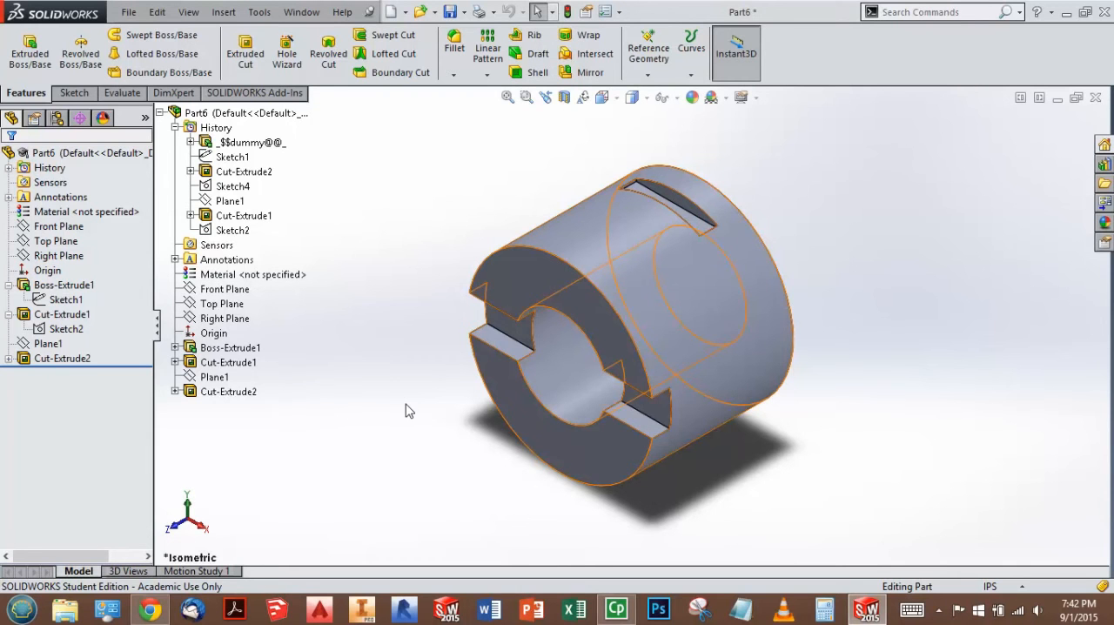
Step: Restore the outside diameter in the ring's base sketch to 3 in and exit the sketch
left_click(65, 299)
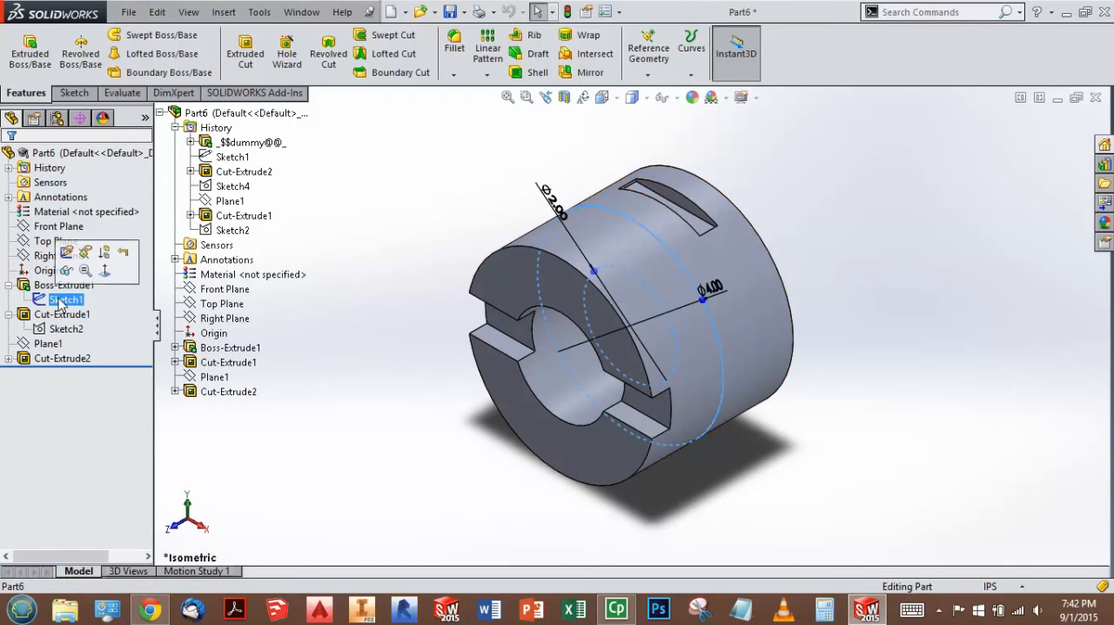
left_click(68, 254)
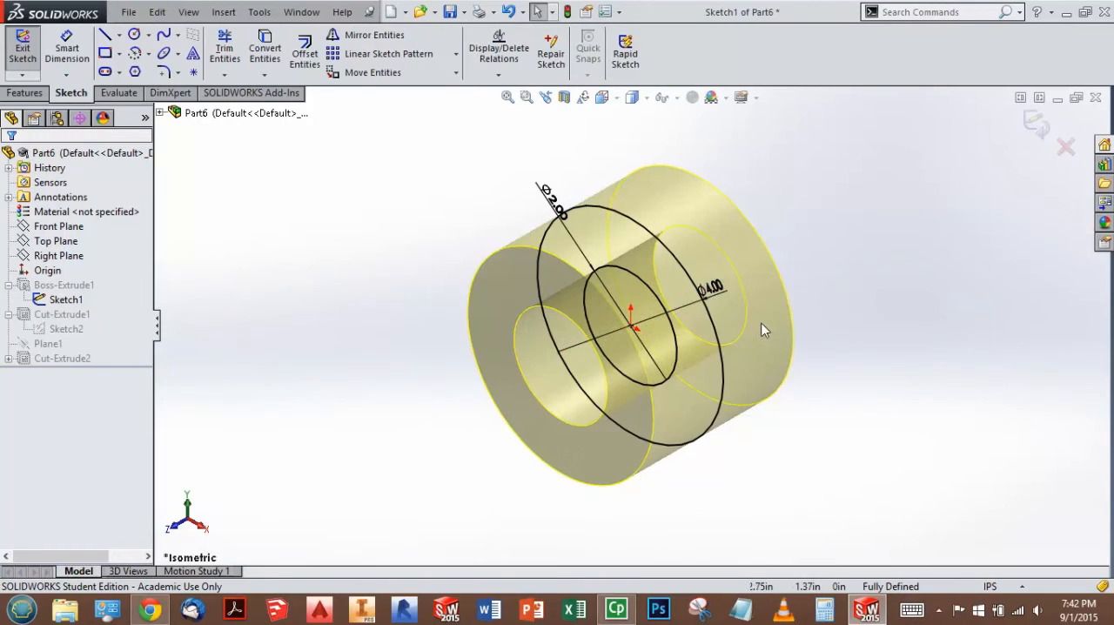
left_click(712, 289)
type("3")
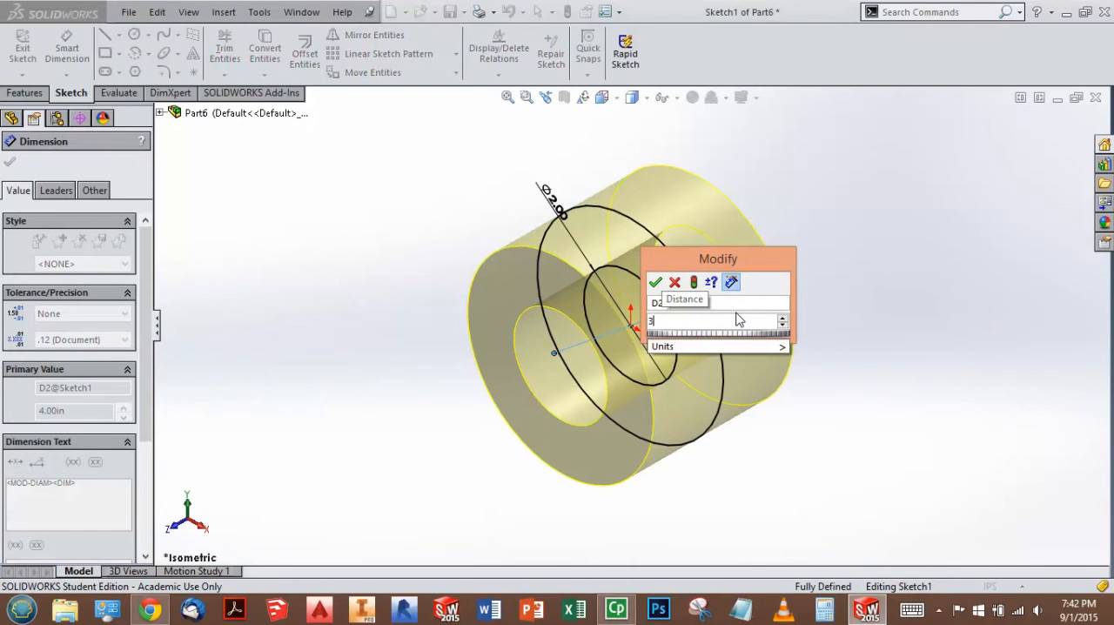
key("Return")
left_click(1037, 125)
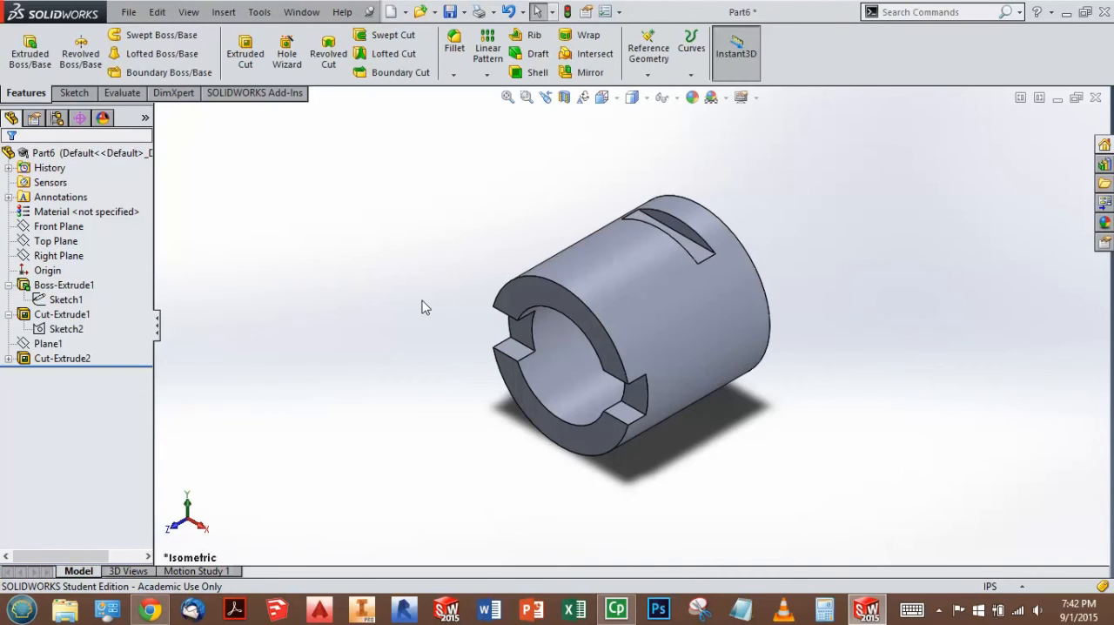
Step: Restore the base extrusion's mid-plane depth to 1.25 in
left_click(59, 361)
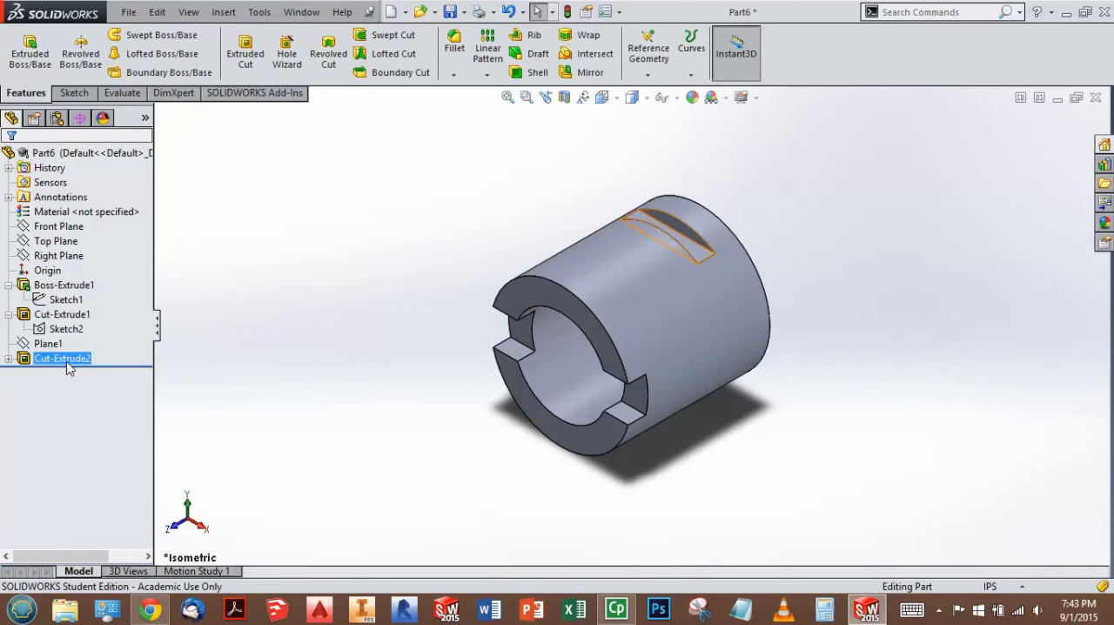
right_click(54, 288)
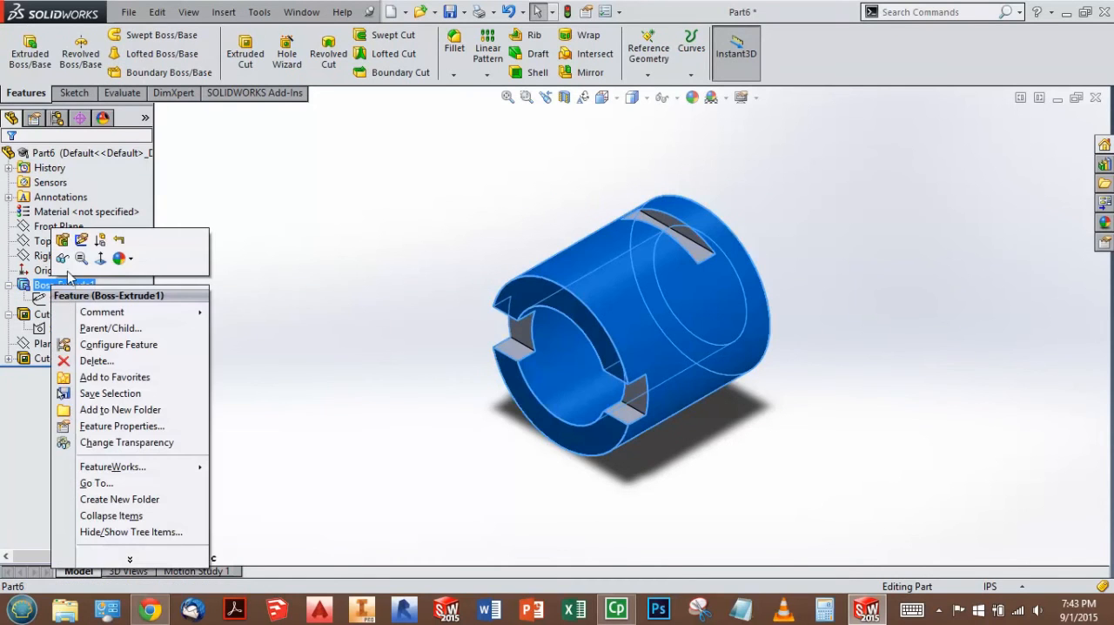
left_click(61, 239)
left_click(76, 315)
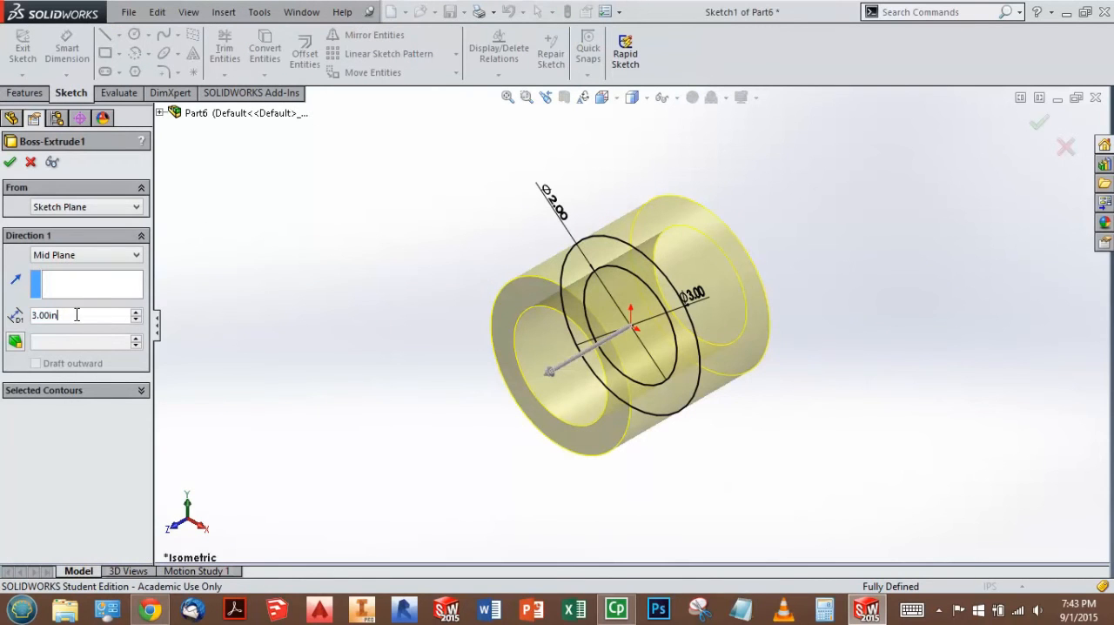
type("5")
key("Return")
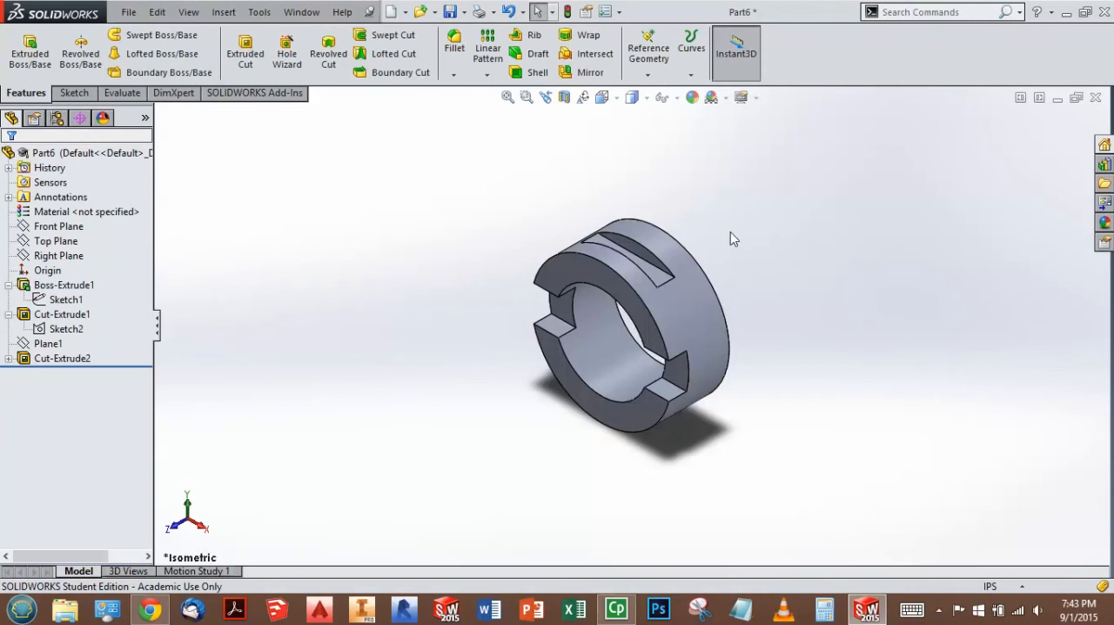
scroll(687, 261, "down", 2)
scroll(793, 284, "up", 1)
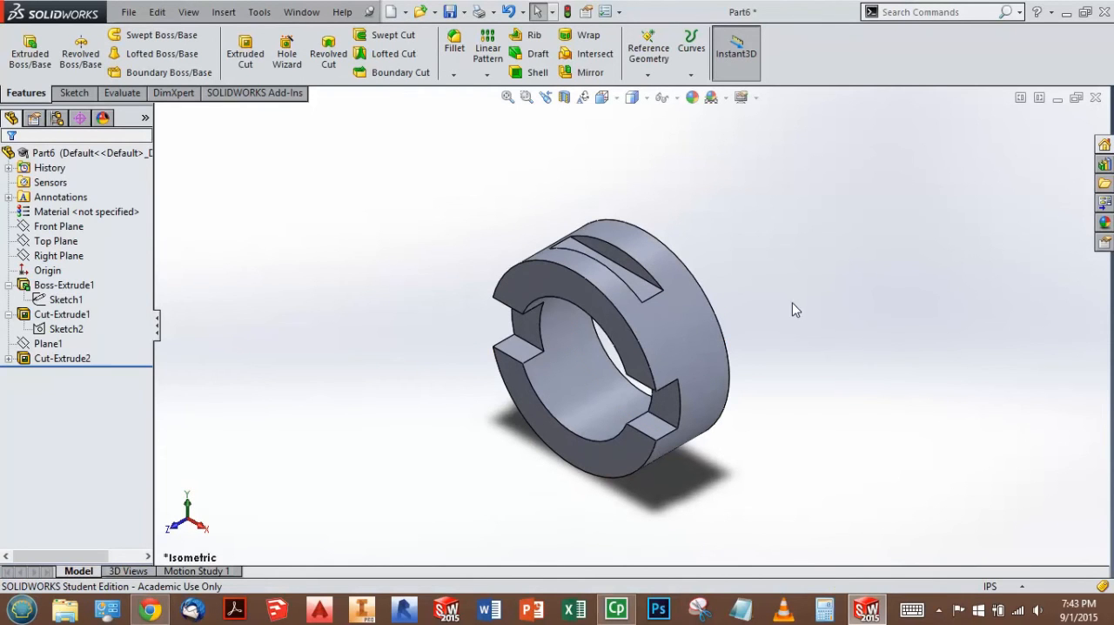
Step: Review the spacer's design intent requirements and dimensions in the browser workbook, and switch back to SOLIDWORKS
left_click(150, 610)
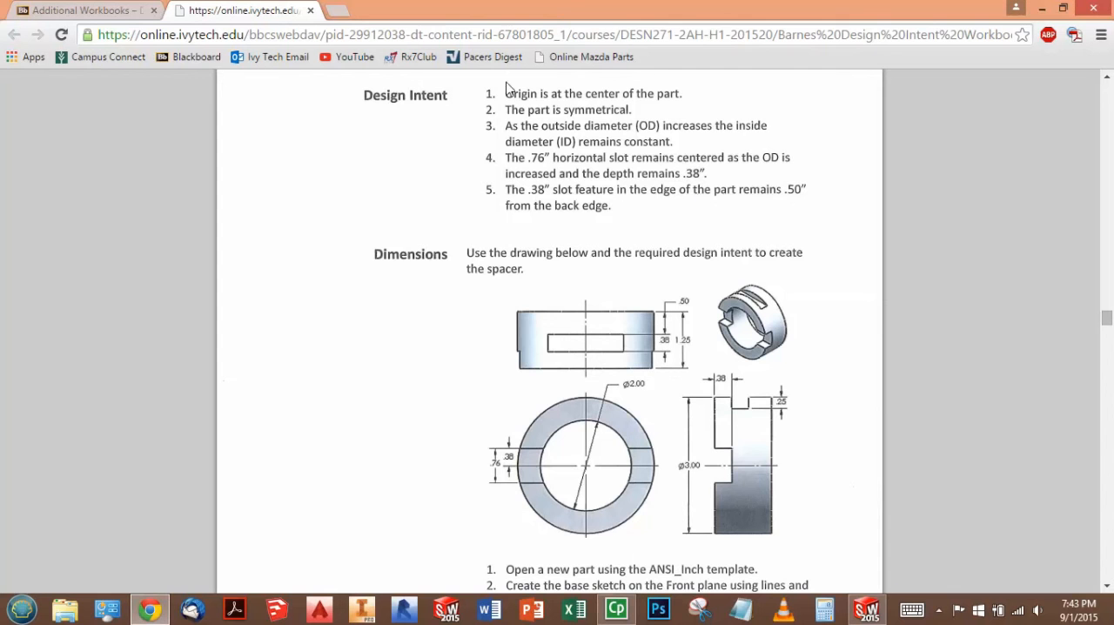
scroll(674, 289, "down", 1)
scroll(684, 296, "up", 2)
scroll(685, 296, "up", 8)
scroll(670, 328, "down", 8)
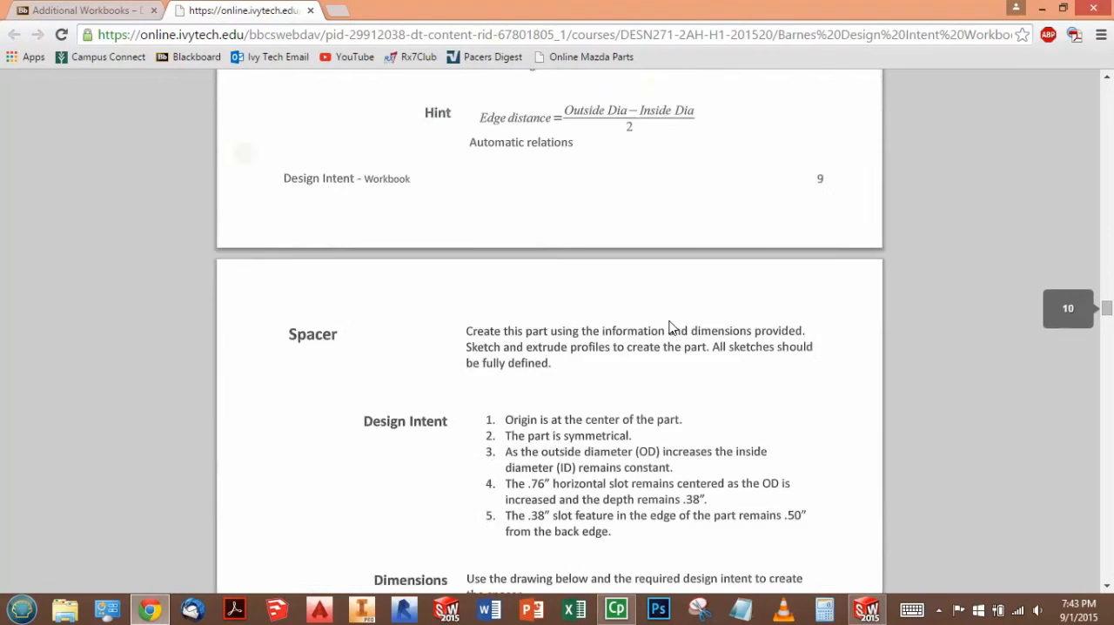
scroll(669, 325, "down", 4)
scroll(667, 327, "up", 5)
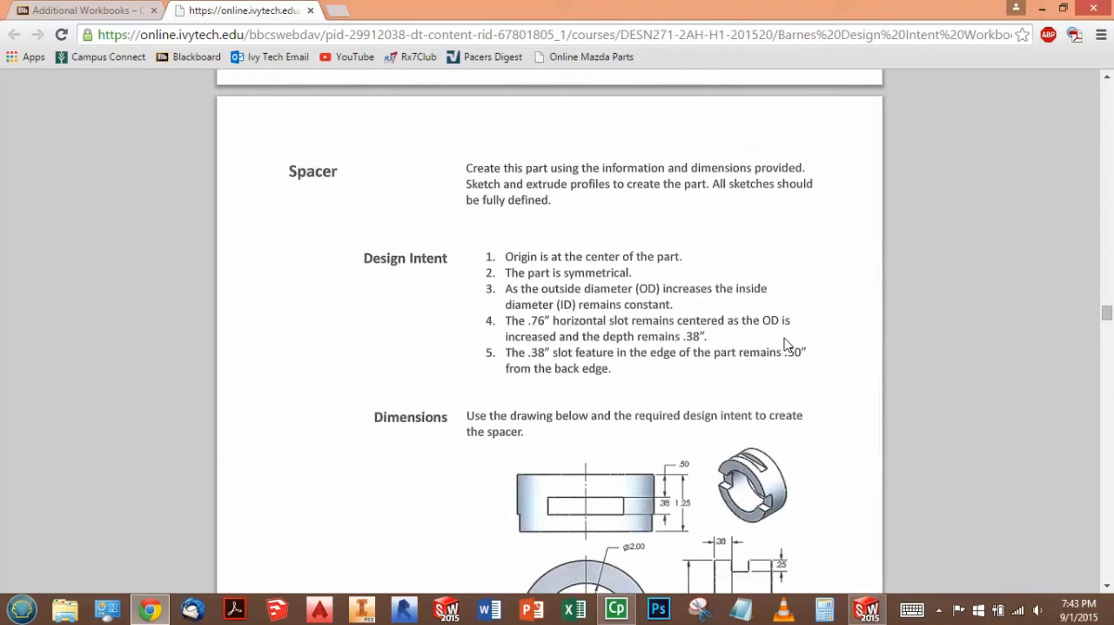
scroll(835, 283, "down", 2)
scroll(837, 283, "up", 1)
scroll(838, 282, "down", 1)
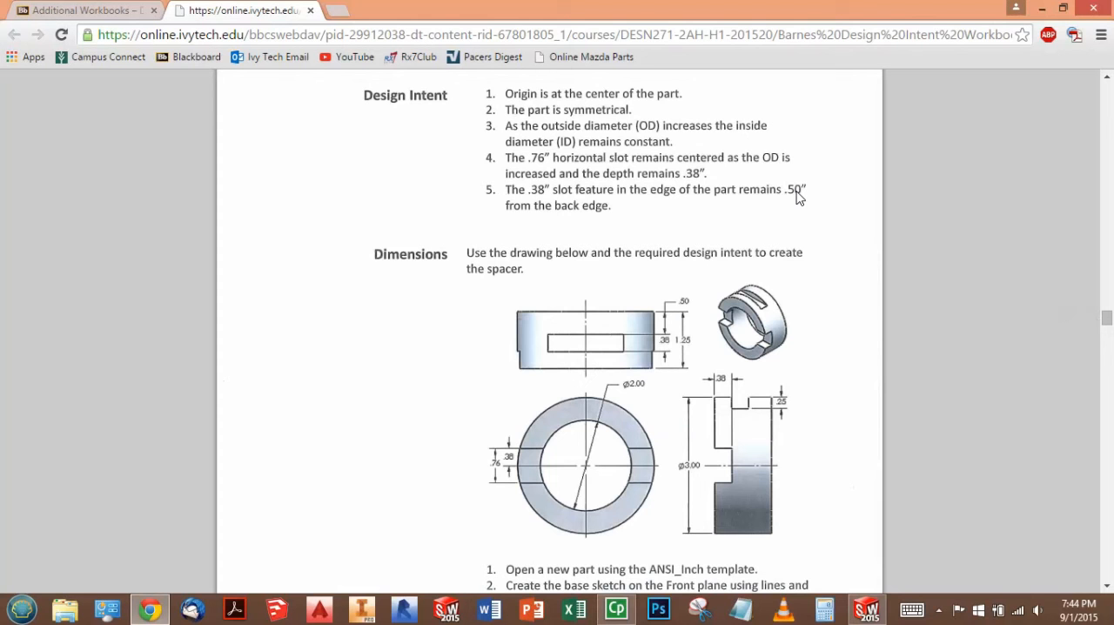
mouse_move(866, 609)
left_click(1018, 545)
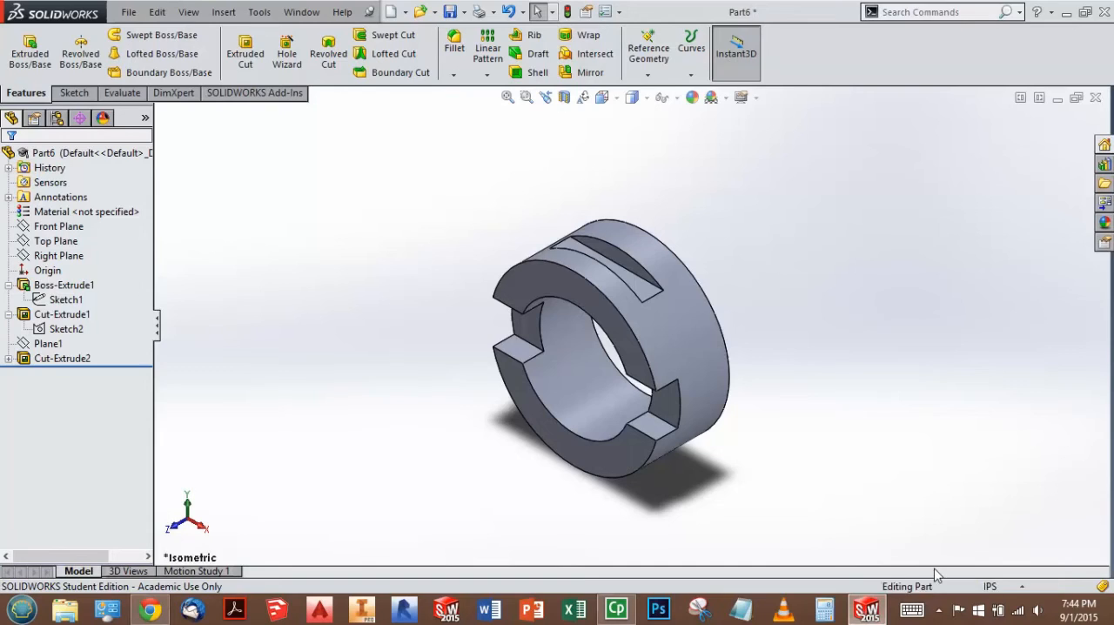